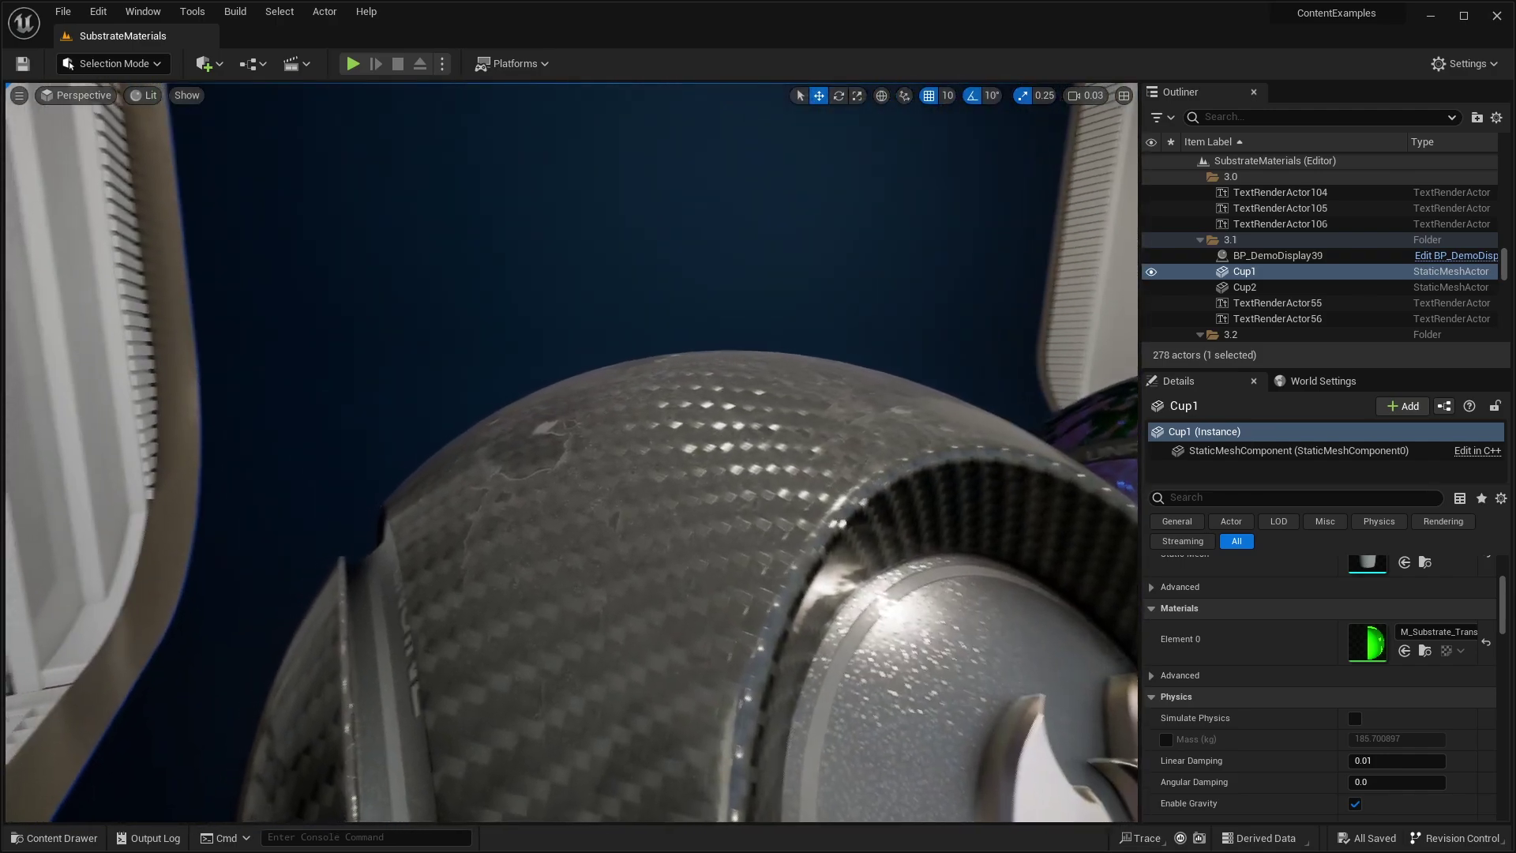
Step: Examine the Substrate shader balls up close in the SubstrateMaterials level, along with the Substrate Slab BSDF node in the NewMaterial graph
{"action": "right_click_drag", "start_coordinate": [572, 453], "coordinate": [339, 464]}
{"action": "right_click_drag", "start_coordinate": [450, 445], "coordinate": [427, 443]}
{"action": "right_click_drag", "start_coordinate": [572, 452], "coordinate": [382, 464]}
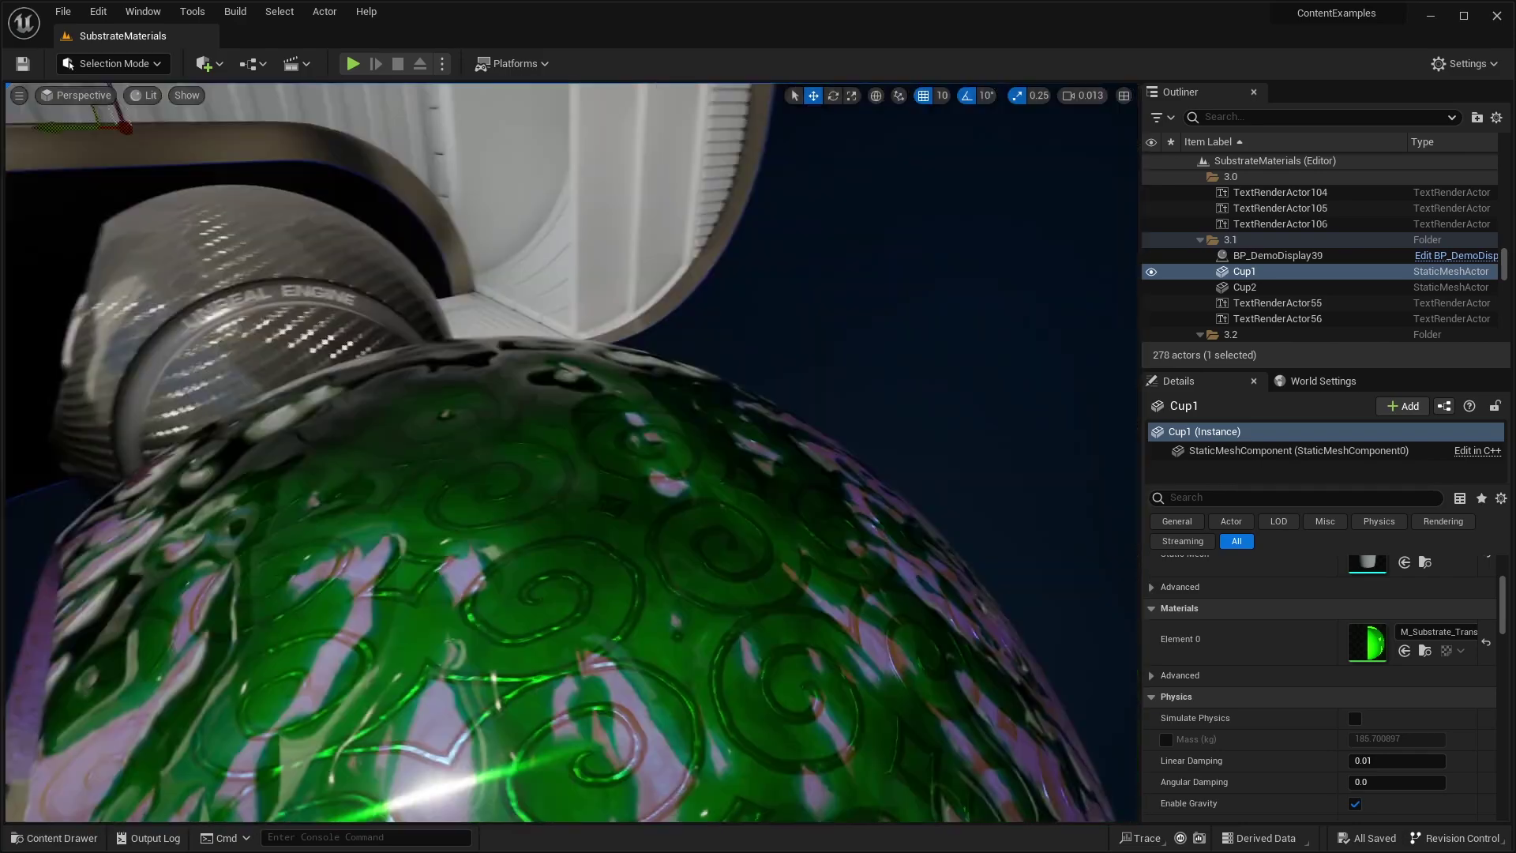
{"action": "right_click_drag", "start_coordinate": [572, 452], "coordinate": [632, 453]}
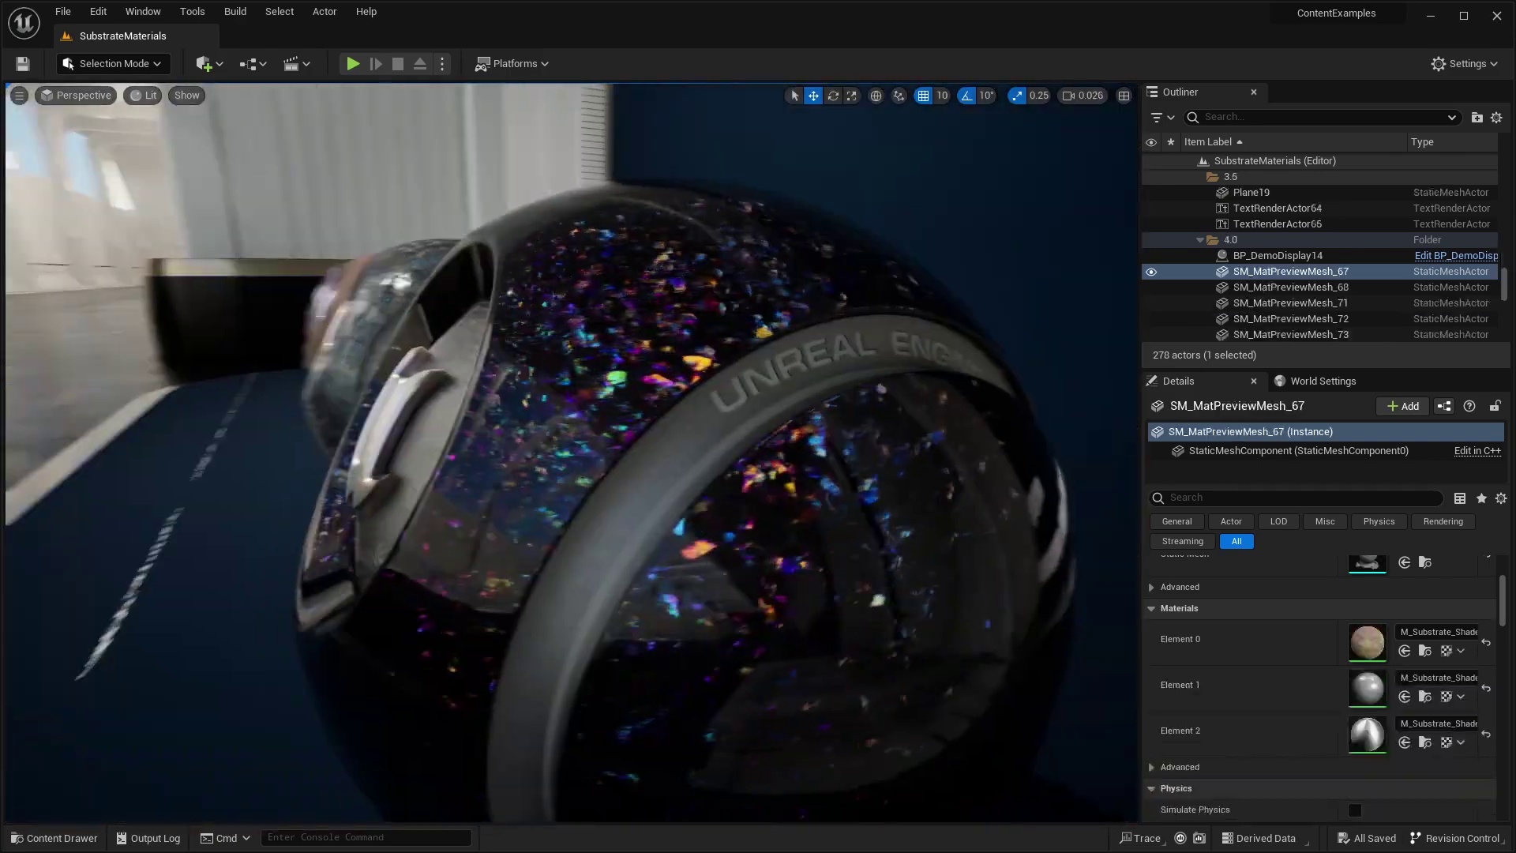
{"action": "right_click_drag", "start_coordinate": [569, 450], "coordinate": [663, 447]}
{"action": "right_click_drag", "start_coordinate": [458, 439], "coordinate": [411, 435]}
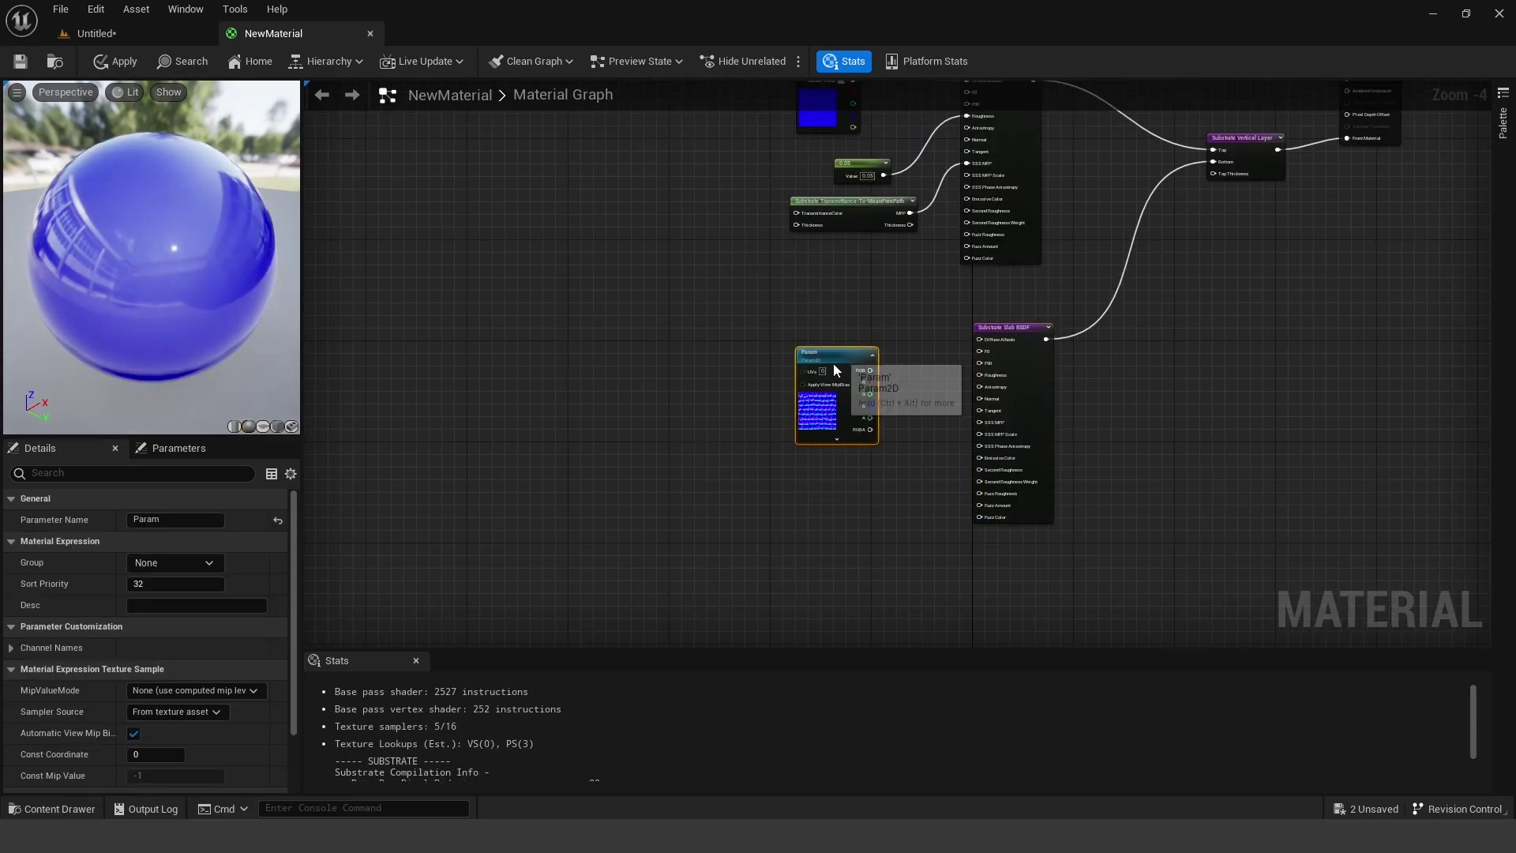
{"action": "scroll", "coordinate": [832, 363], "scroll_direction": "up", "scroll_amount": 2}
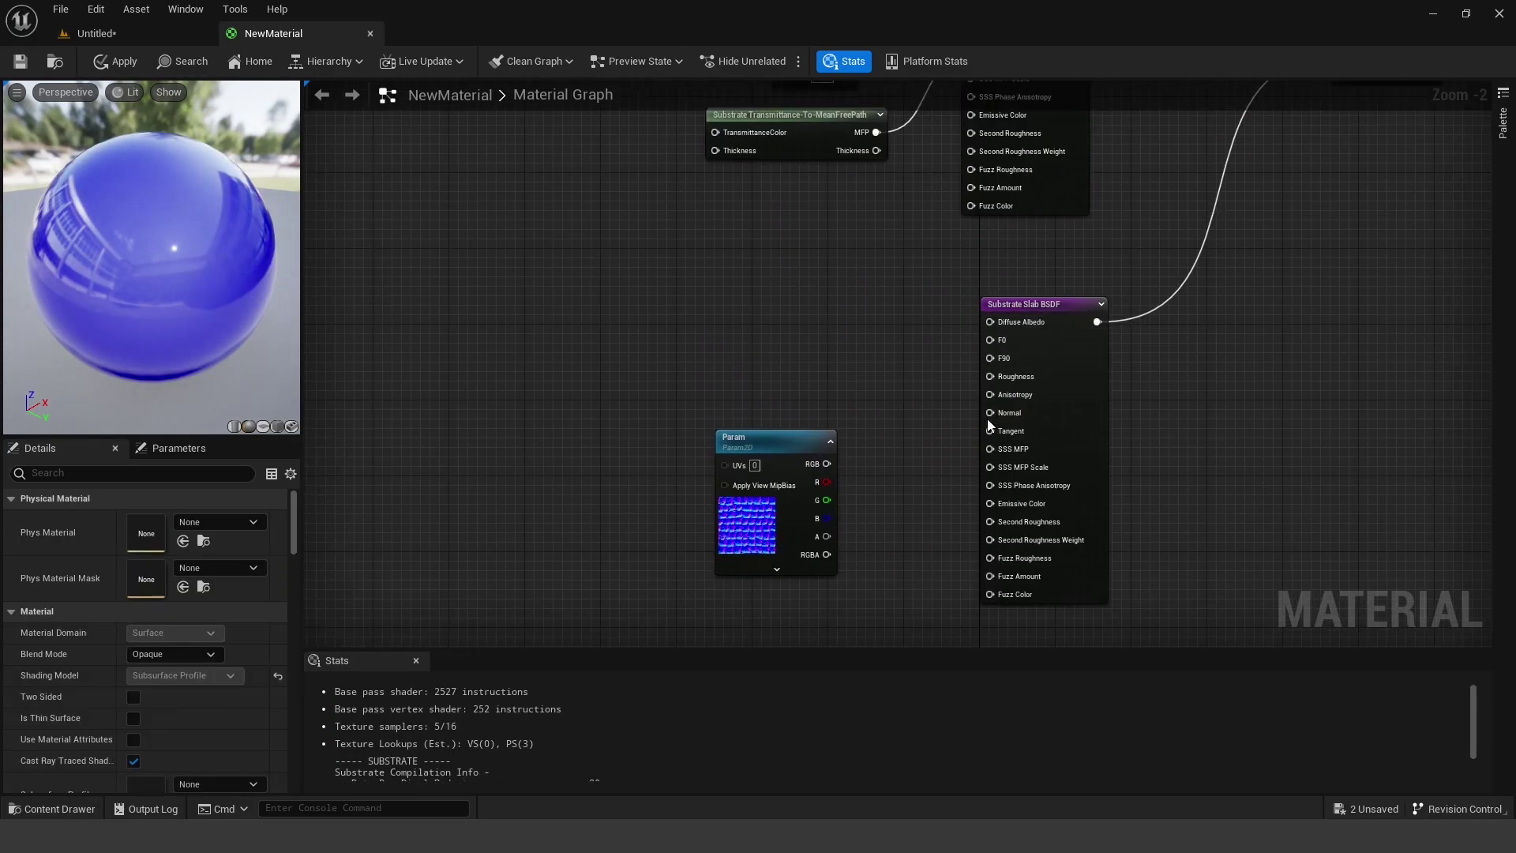
{"action": "right_click", "coordinate": [826, 363]}
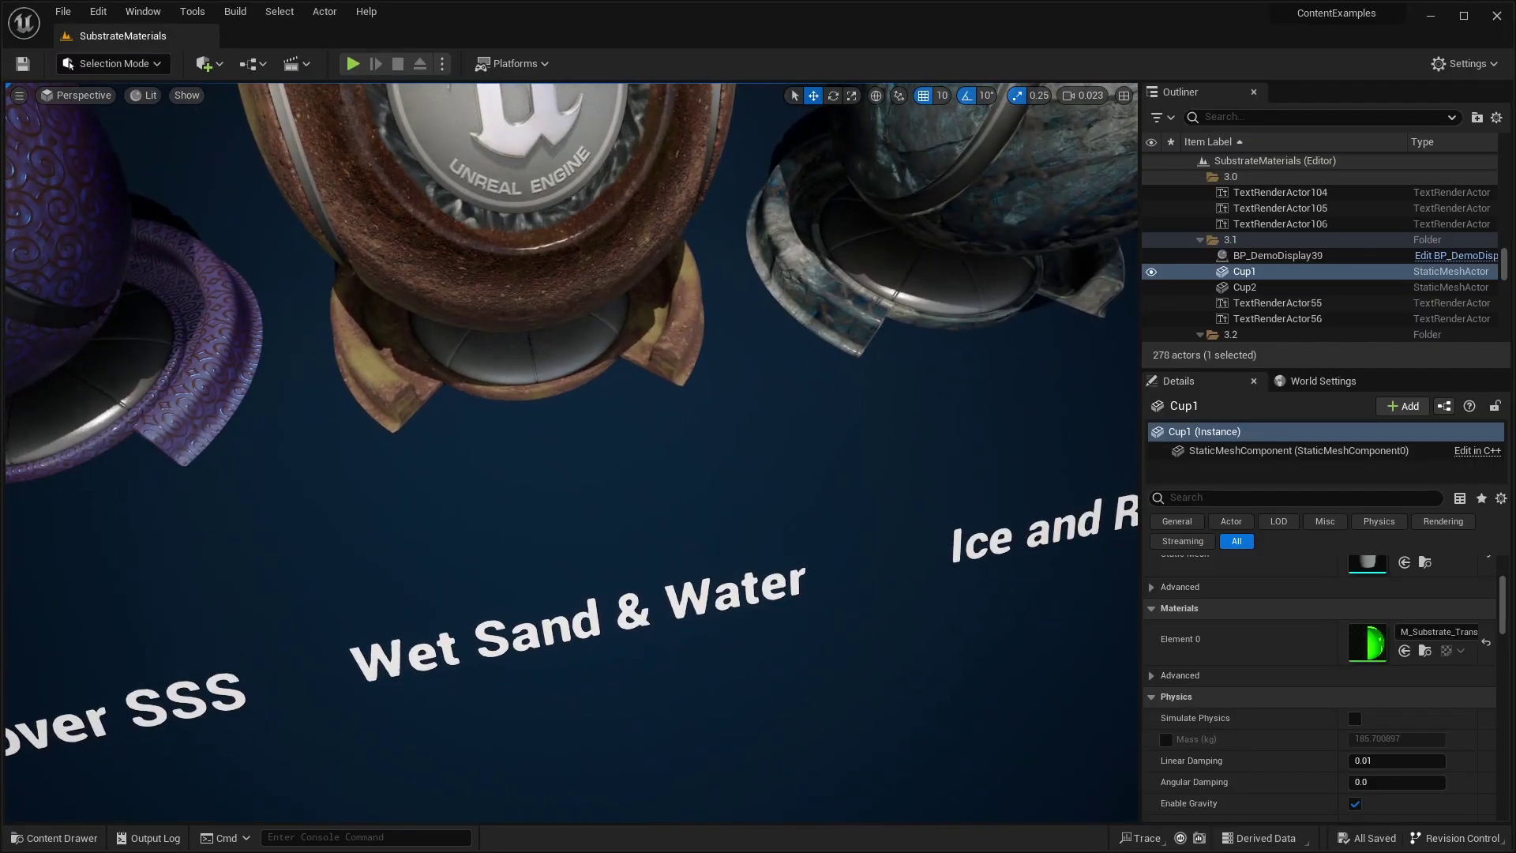
{"action": "key", "text": "f"}
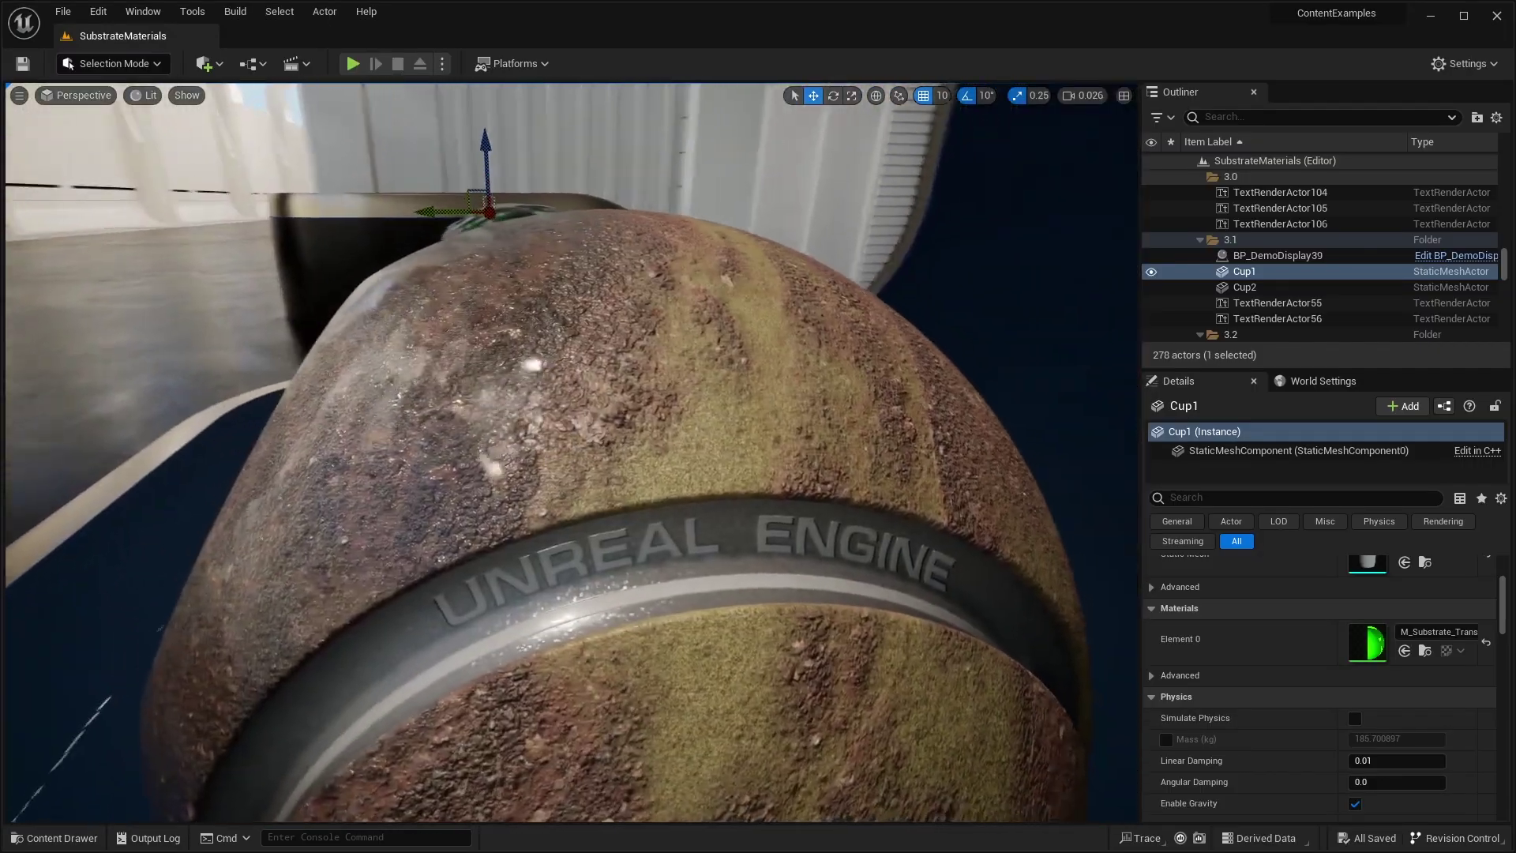
{"action": "mouse_move", "coordinate": [666, 500]}
{"action": "right_mouse_down"}
{"action": "mouse_move", "coordinate": [750, 454]}
{"action": "mouse_move", "coordinate": [620, 513]}
{"action": "mouse_move", "coordinate": [667, 500]}
{"action": "right_mouse_up"}
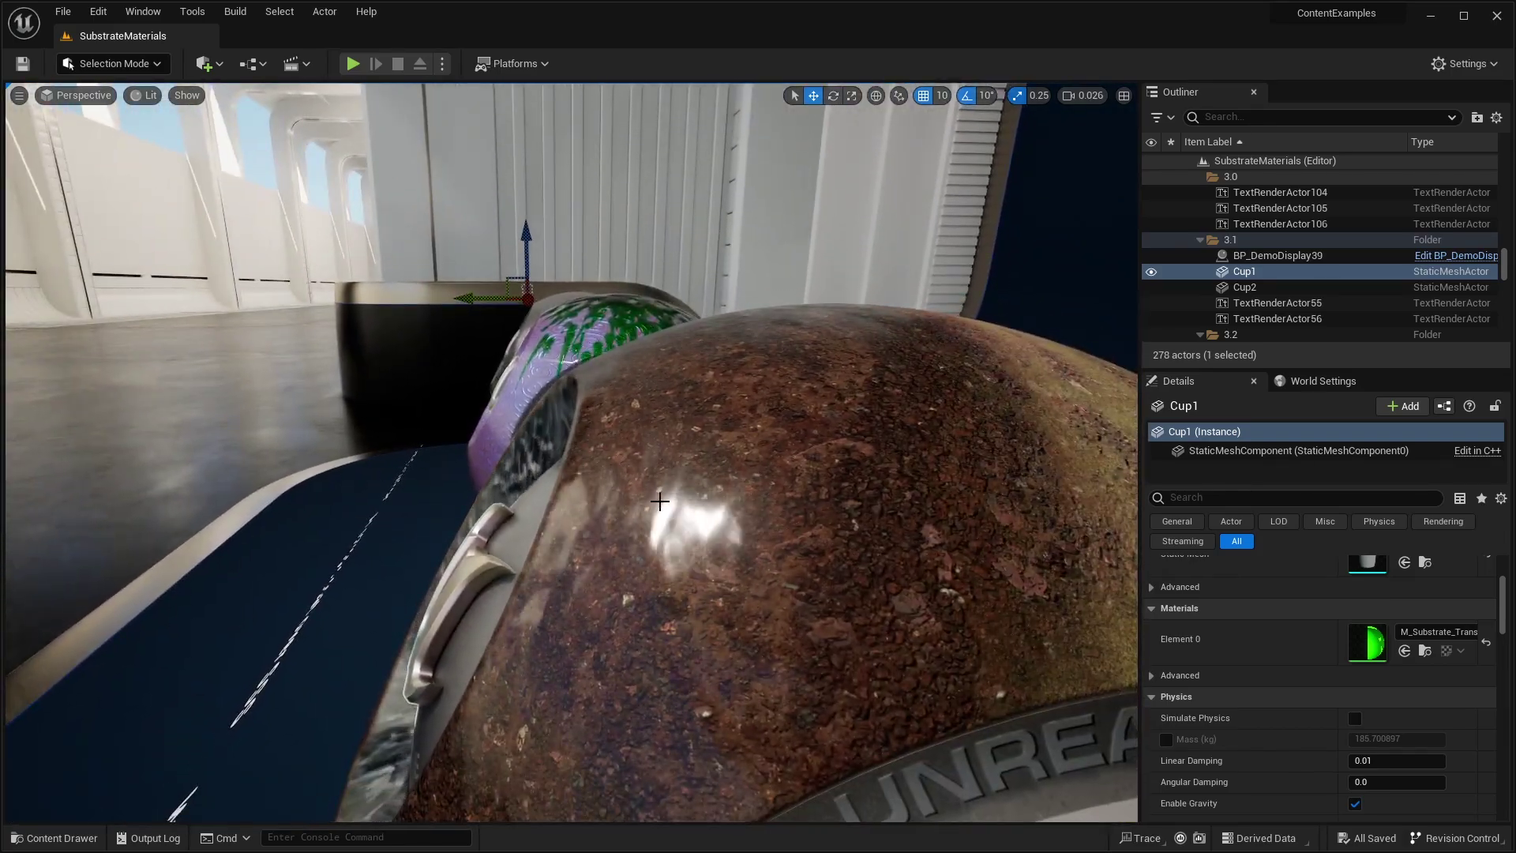
{"action": "left_click_drag", "start_coordinate": [666, 499], "coordinate": [659, 467], "text": "alt"}
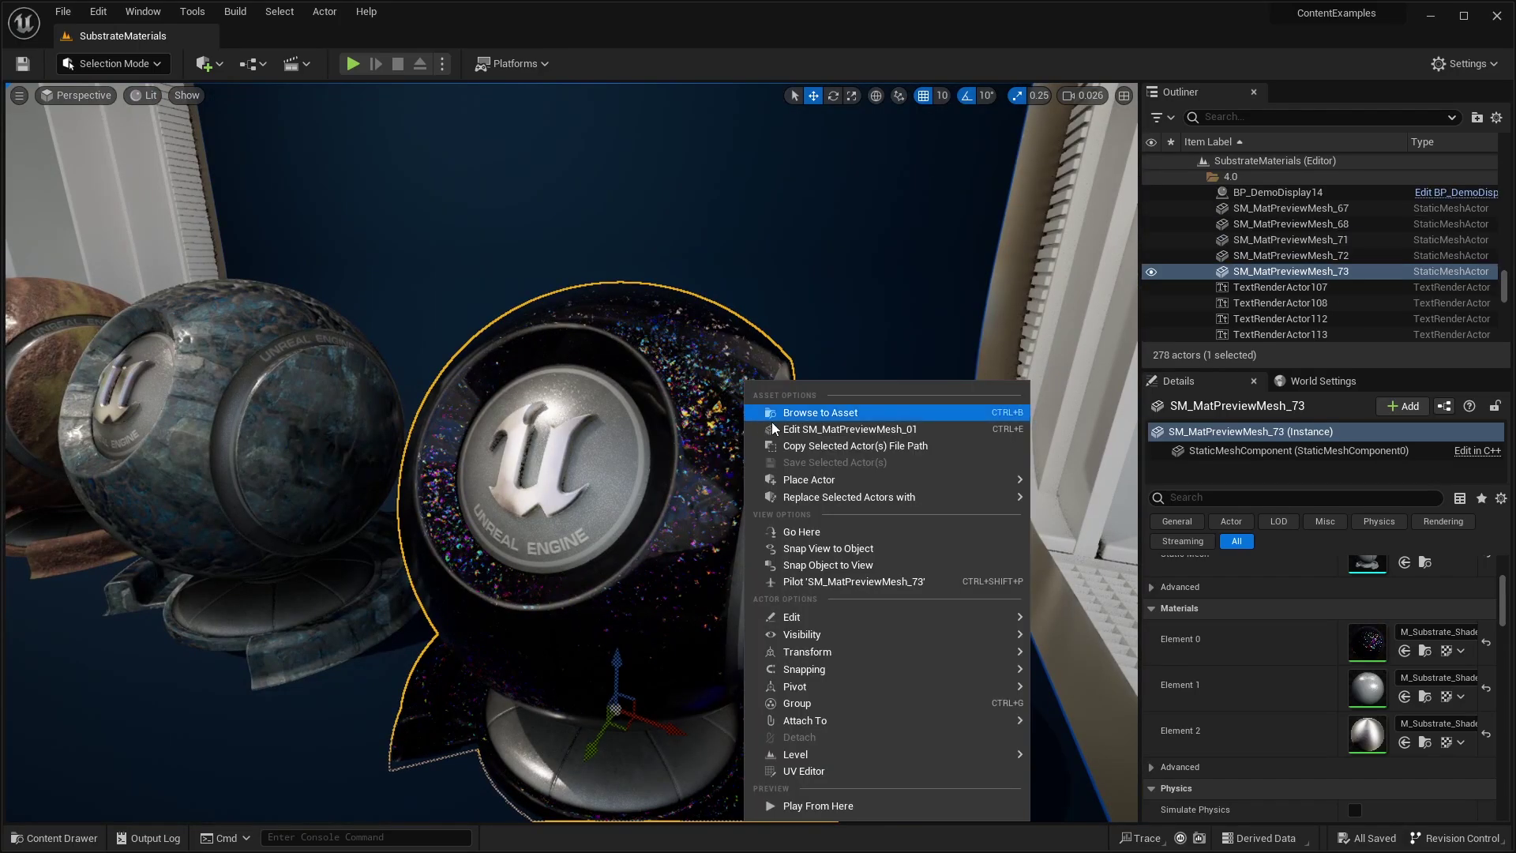
Step: Locate the selected opal preview mesh's material among the project assets, open M_Substrate_ShaderBall_Opal and look over its node graph
{"action": "left_click", "coordinate": [808, 416]}
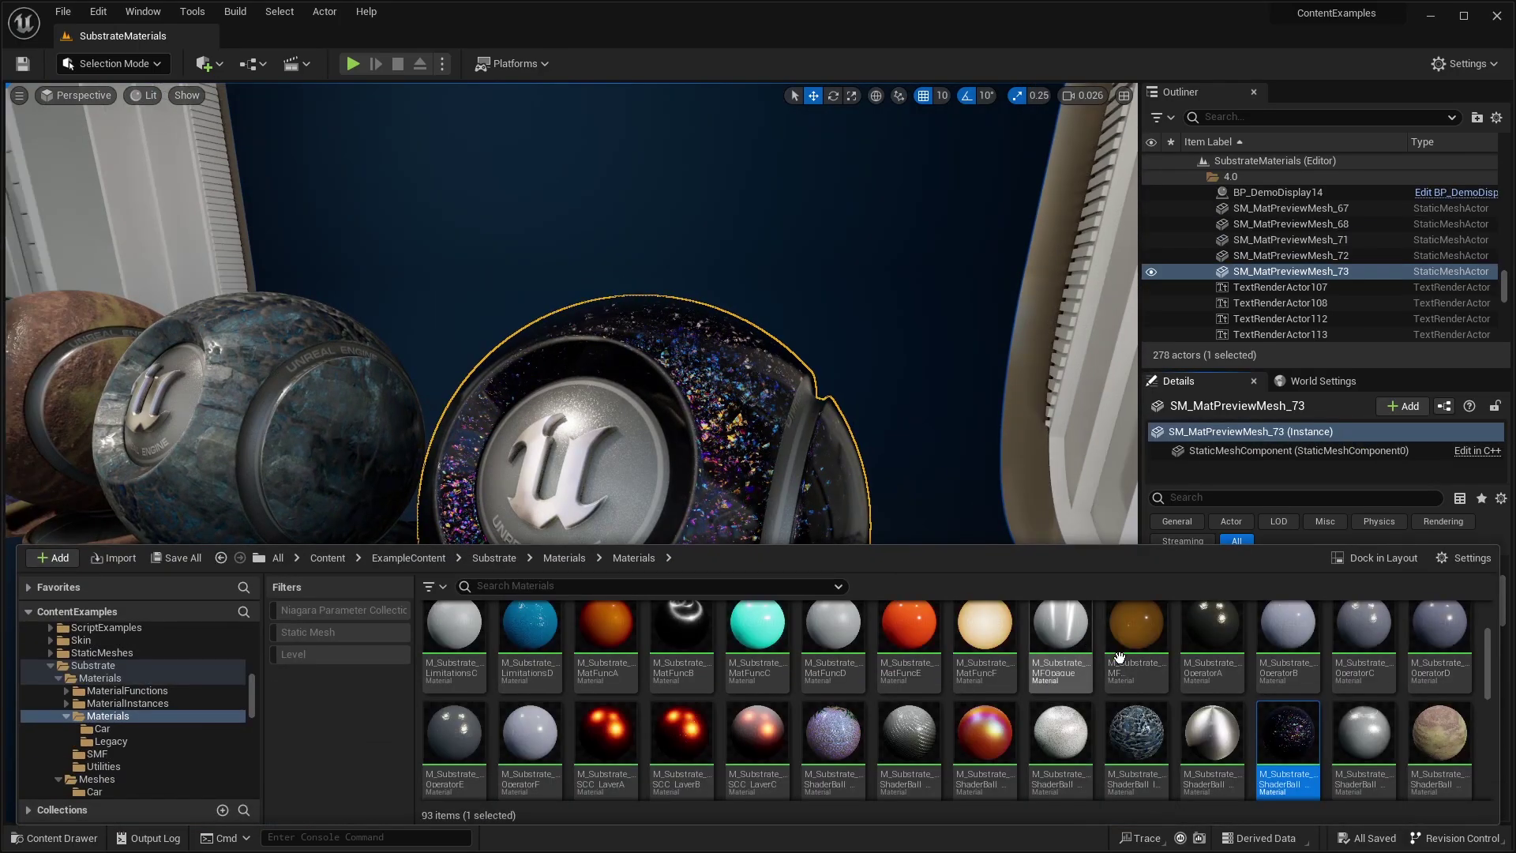
{"action": "double_click", "coordinate": [1295, 727]}
{"action": "scroll", "coordinate": [853, 230], "scroll_direction": "down", "scroll_amount": 10}
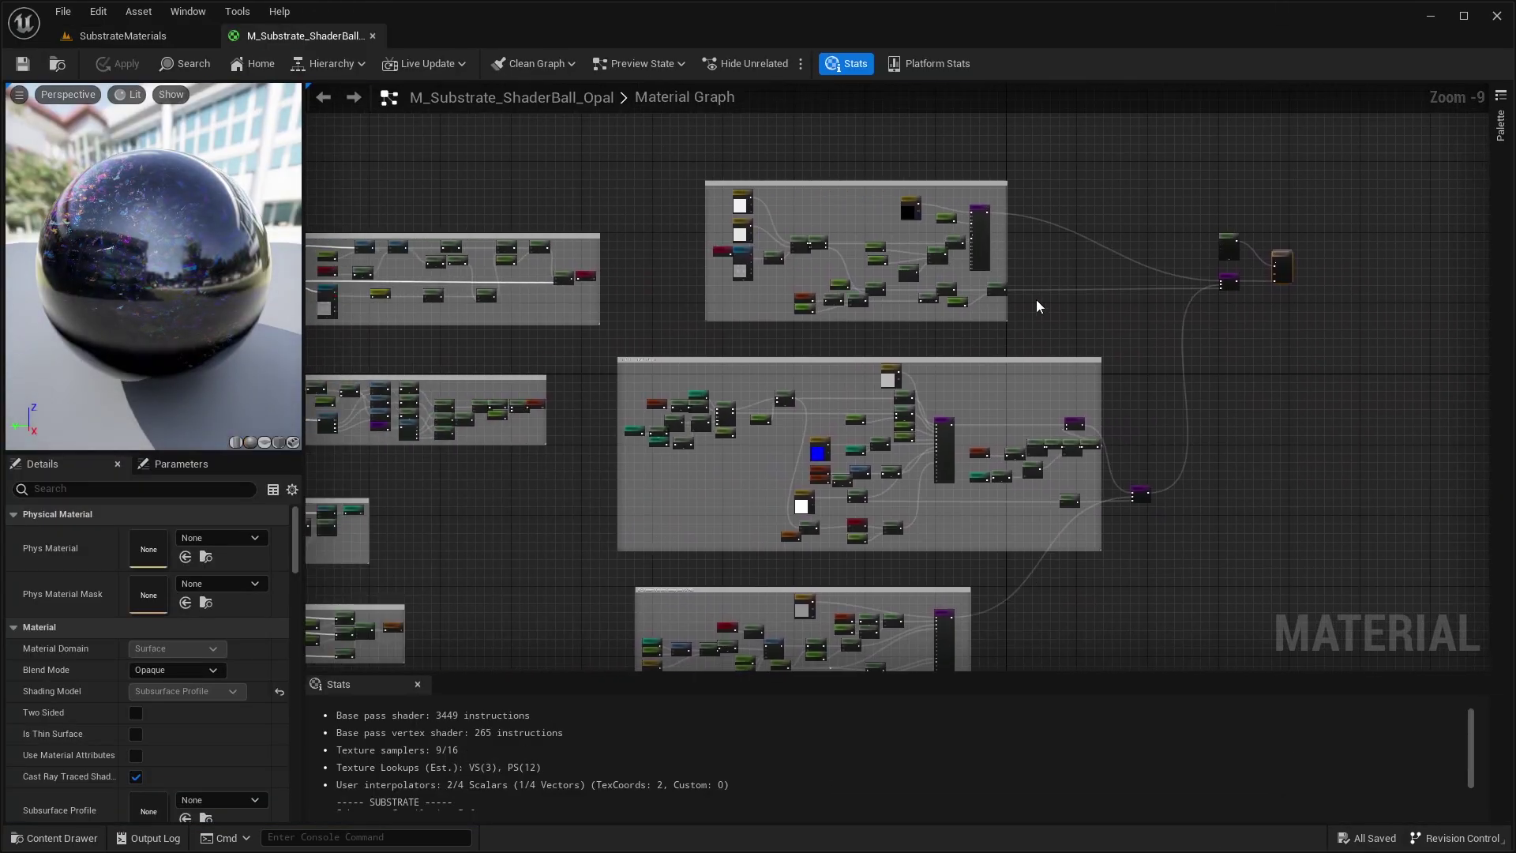
{"action": "right_click_drag", "start_coordinate": [1034, 303], "coordinate": [1489, 260]}
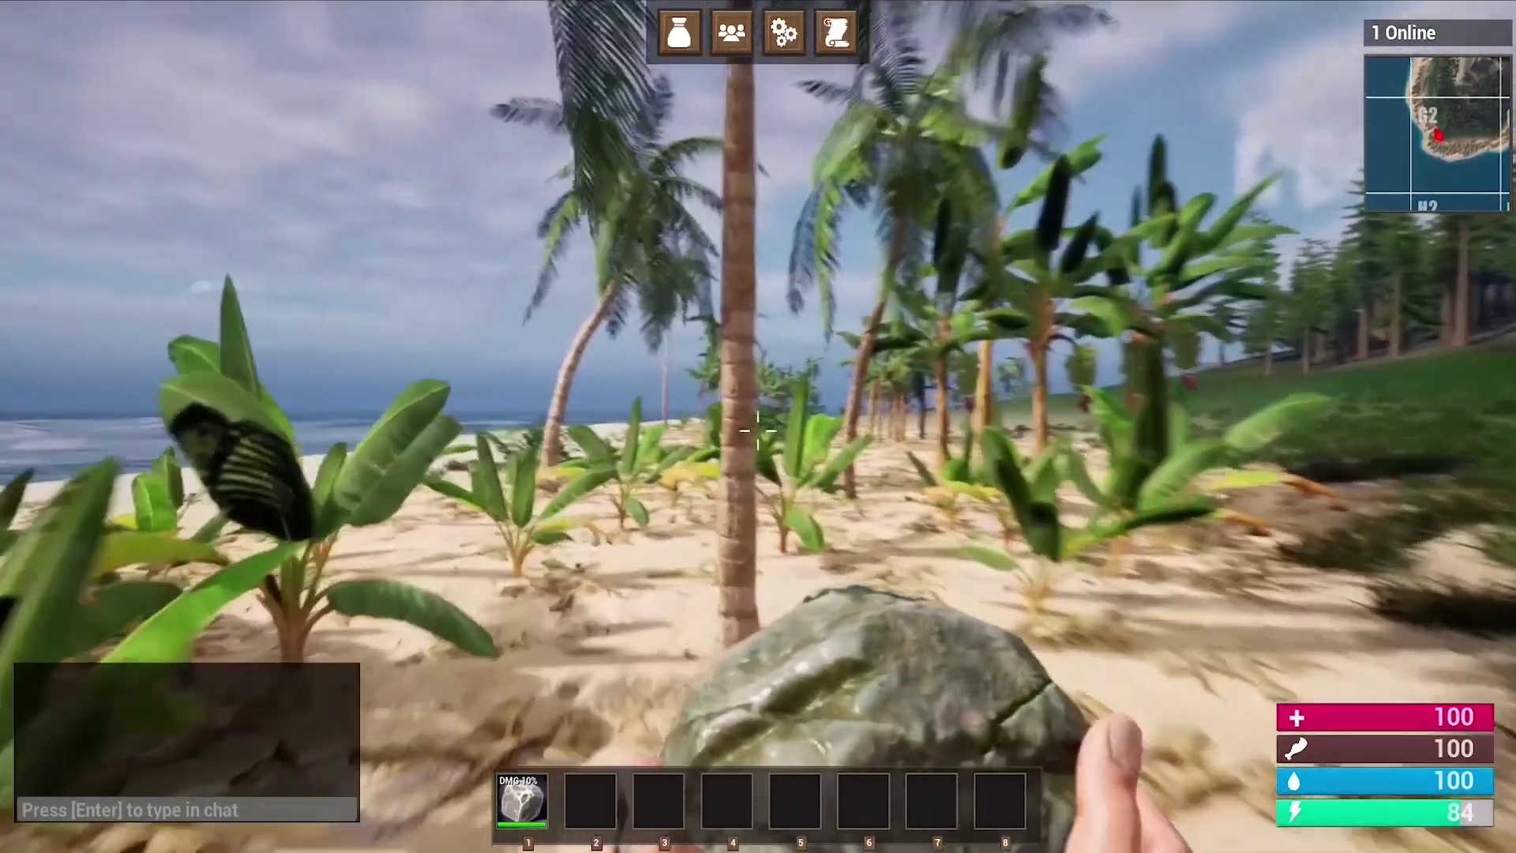
{"action": "left_click", "coordinate": [758, 430]}
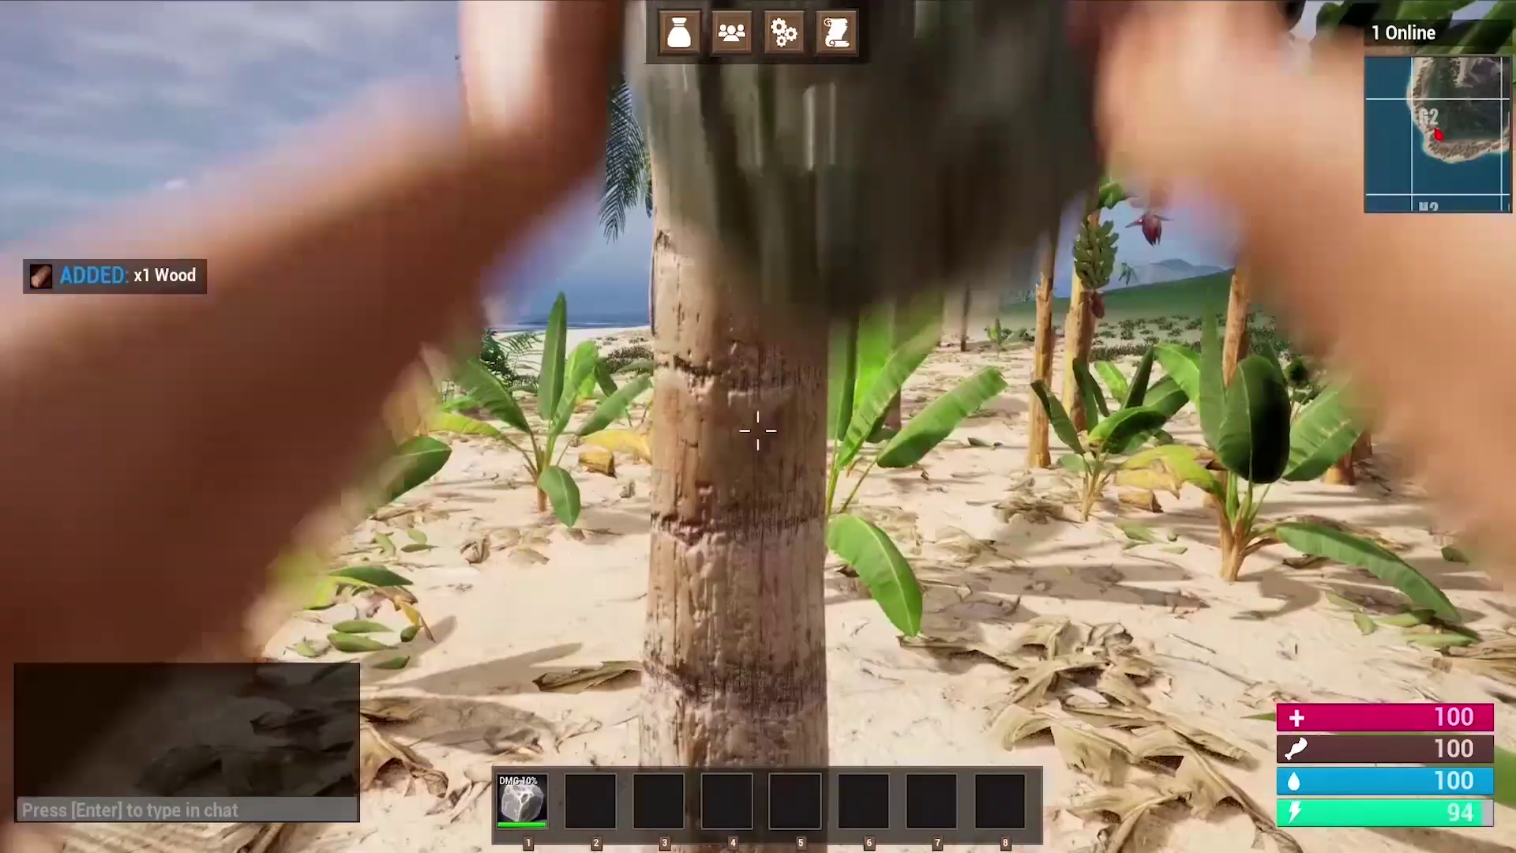
{"action": "left_click", "coordinate": [758, 430]}
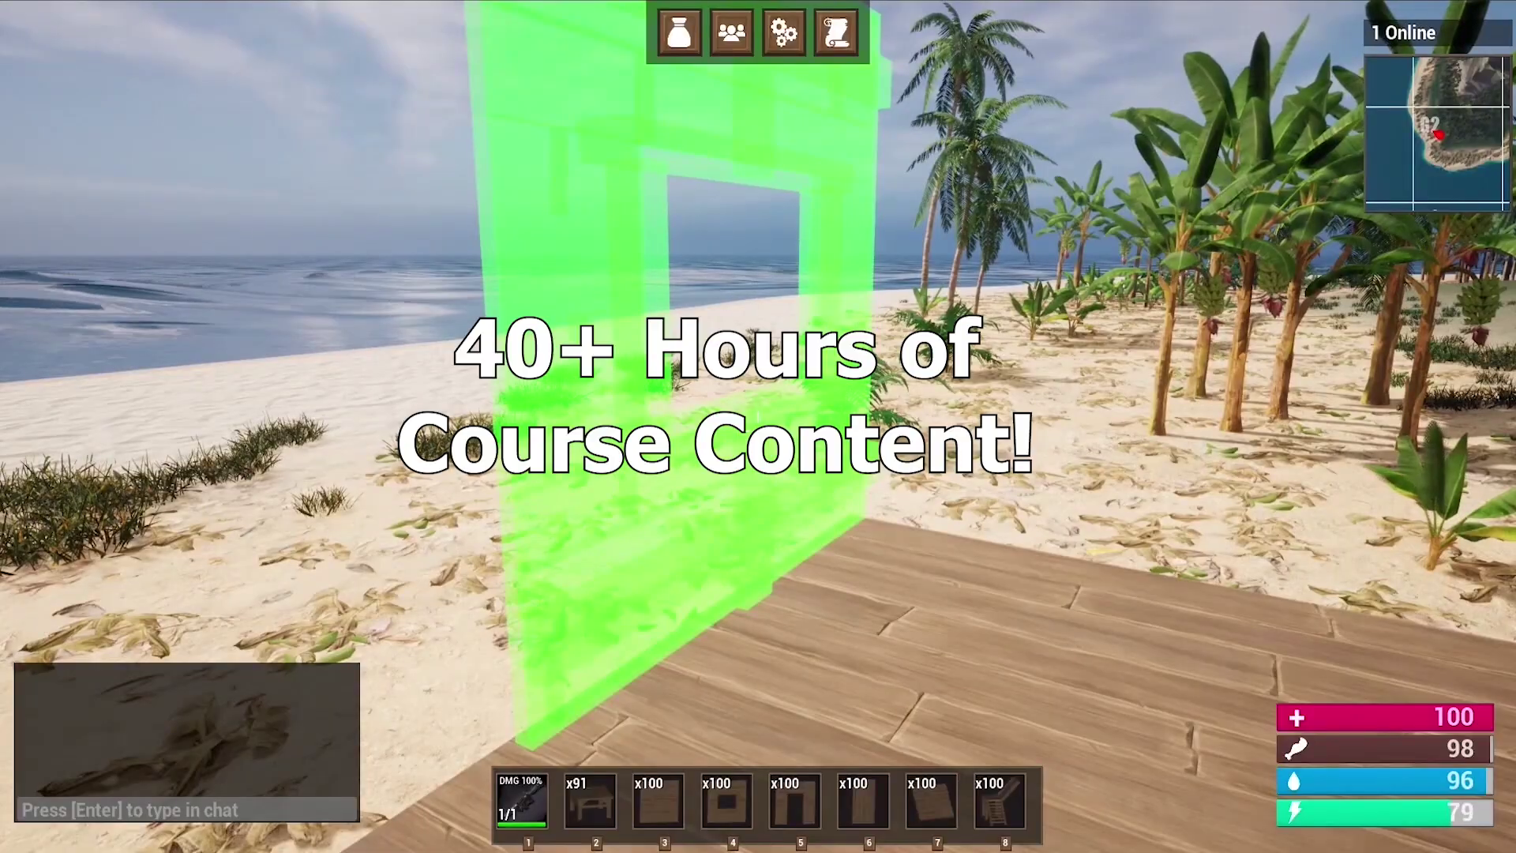
{"action": "left_click", "coordinate": [758, 418]}
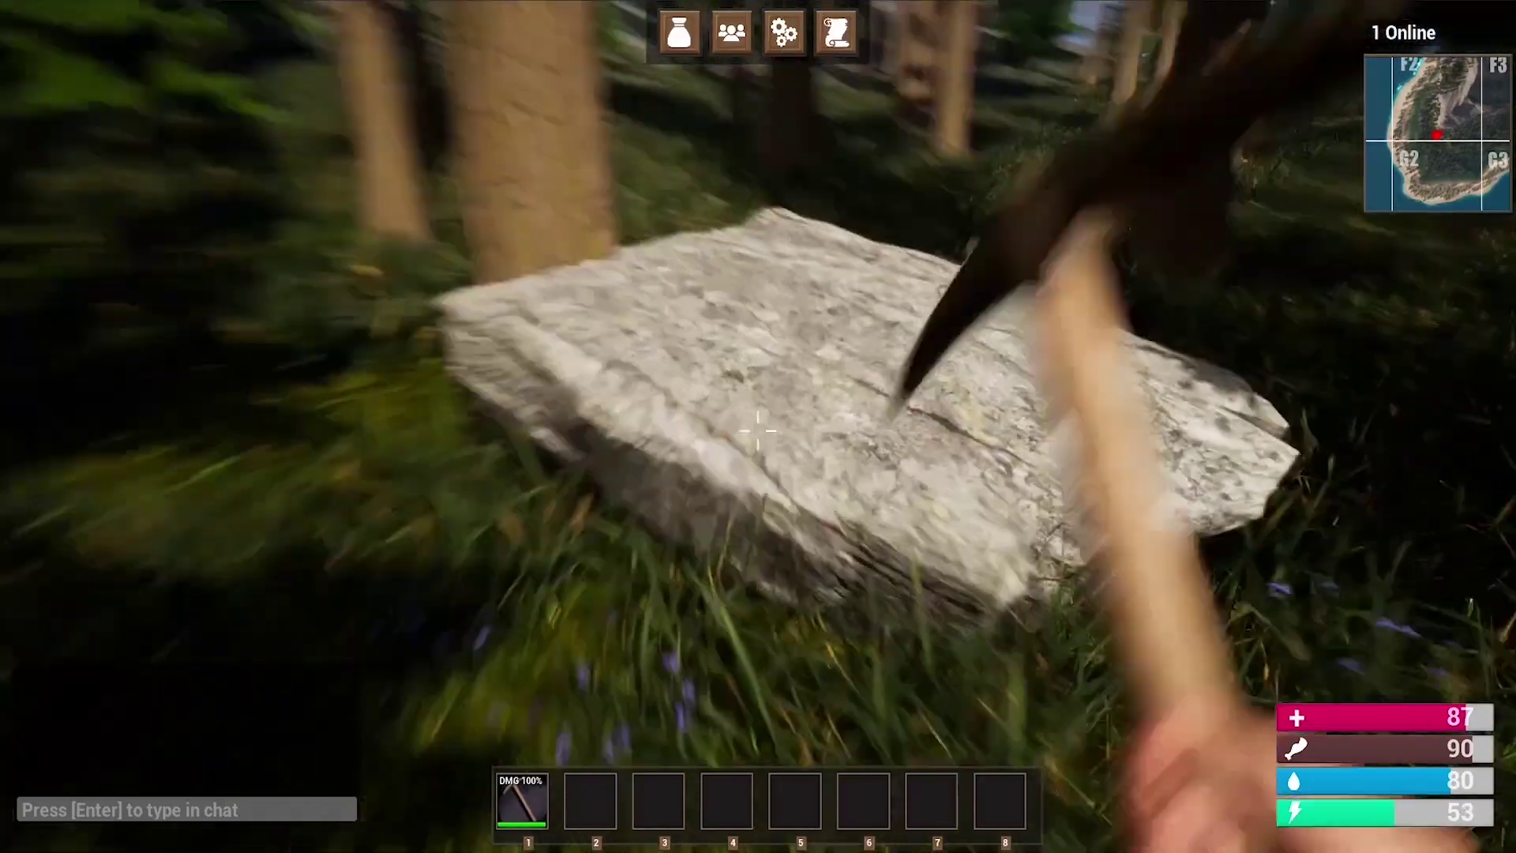
{"action": "left_click", "coordinate": [759, 430]}
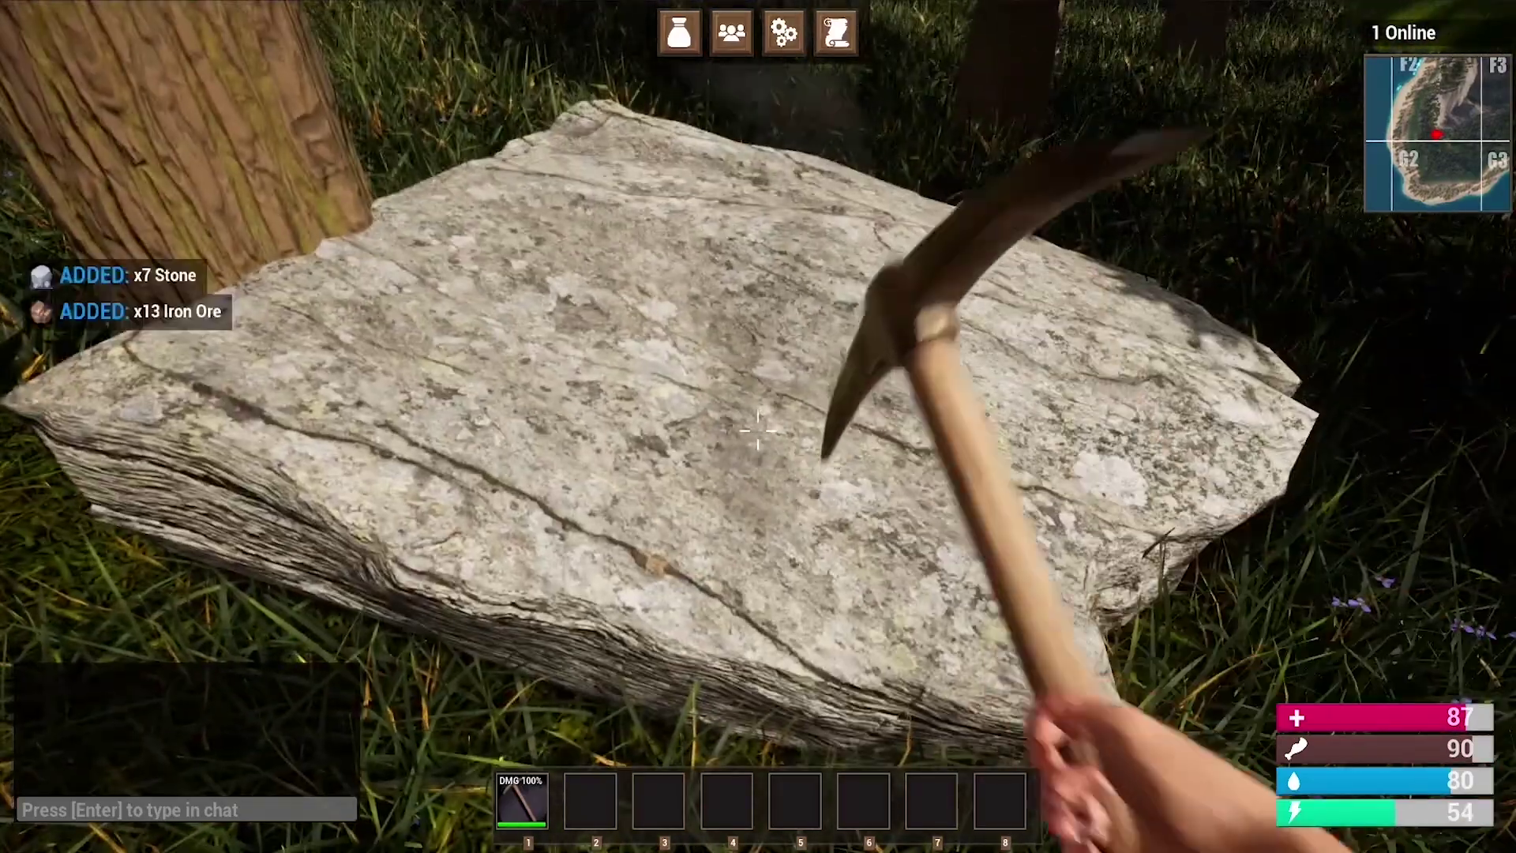
{"action": "left_click", "coordinate": [758, 430]}
{"action": "left_click", "coordinate": [758, 430]}
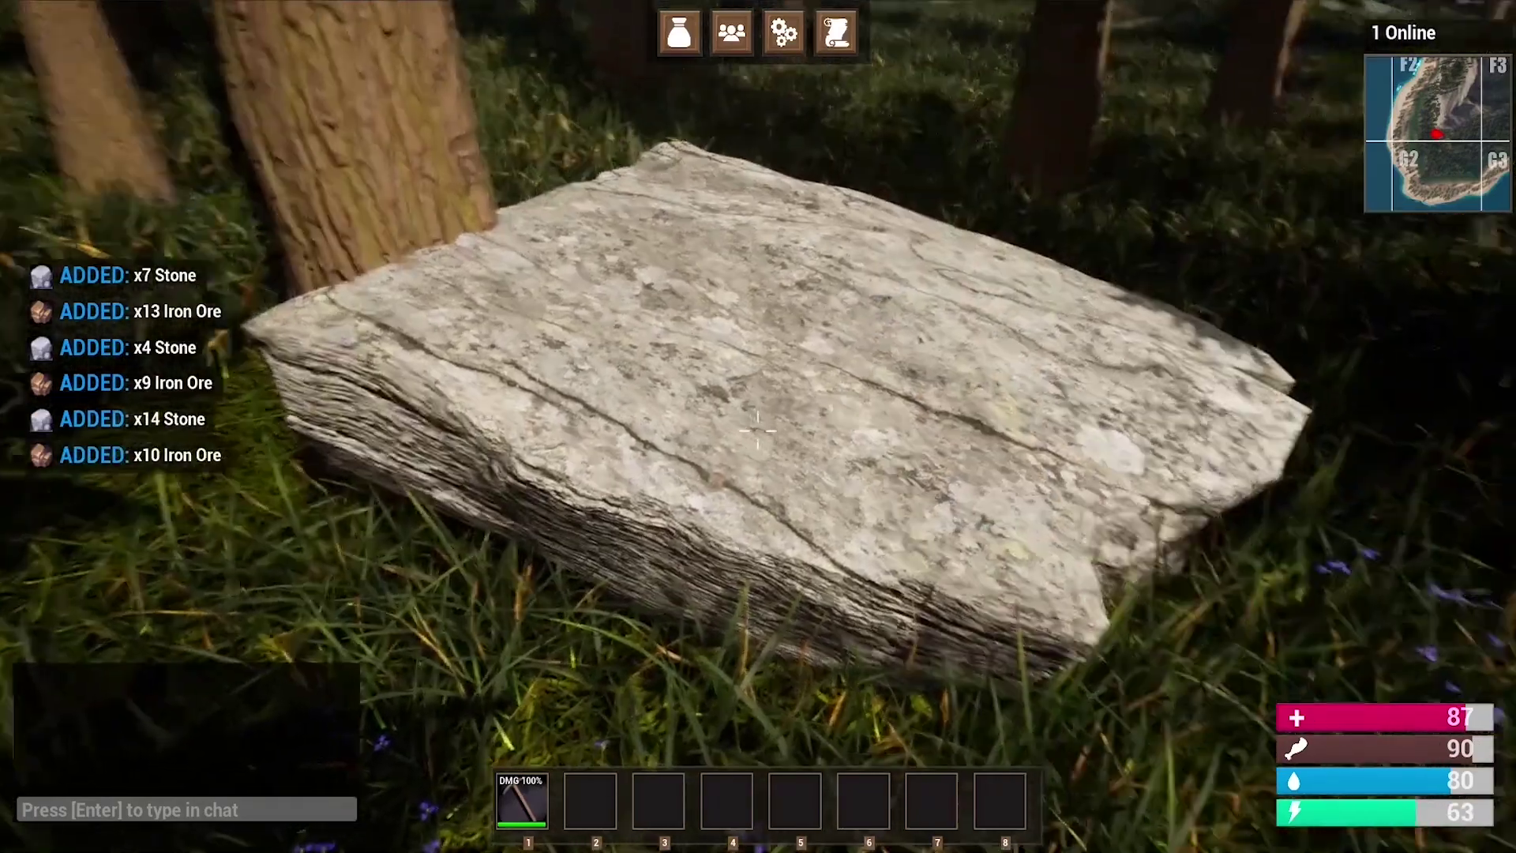
{"action": "left_click", "coordinate": [758, 430]}
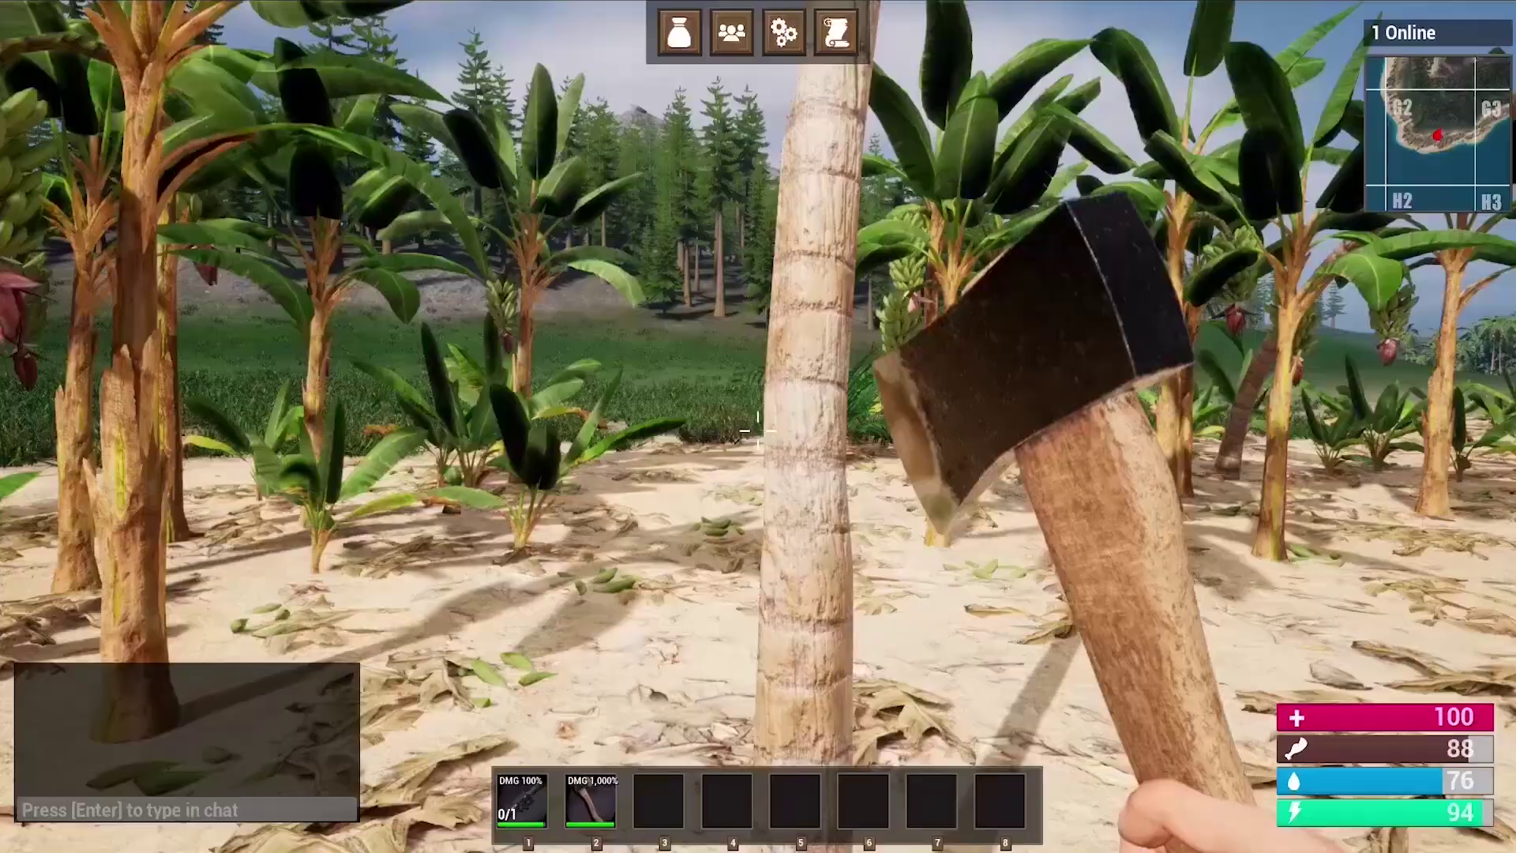
{"action": "left_click", "coordinate": [758, 430]}
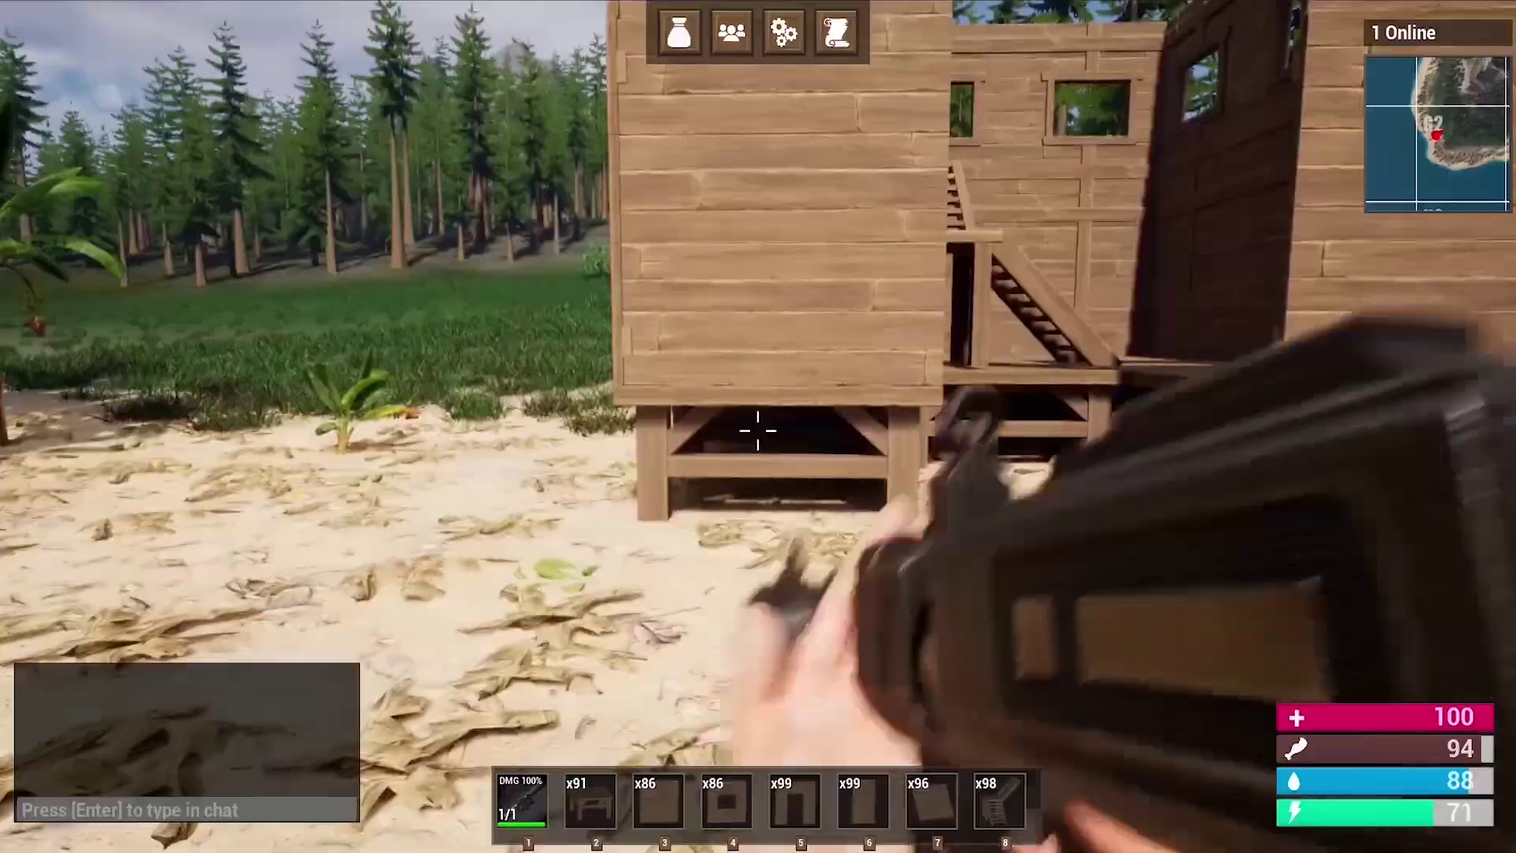
{"action": "left_click", "coordinate": [758, 430]}
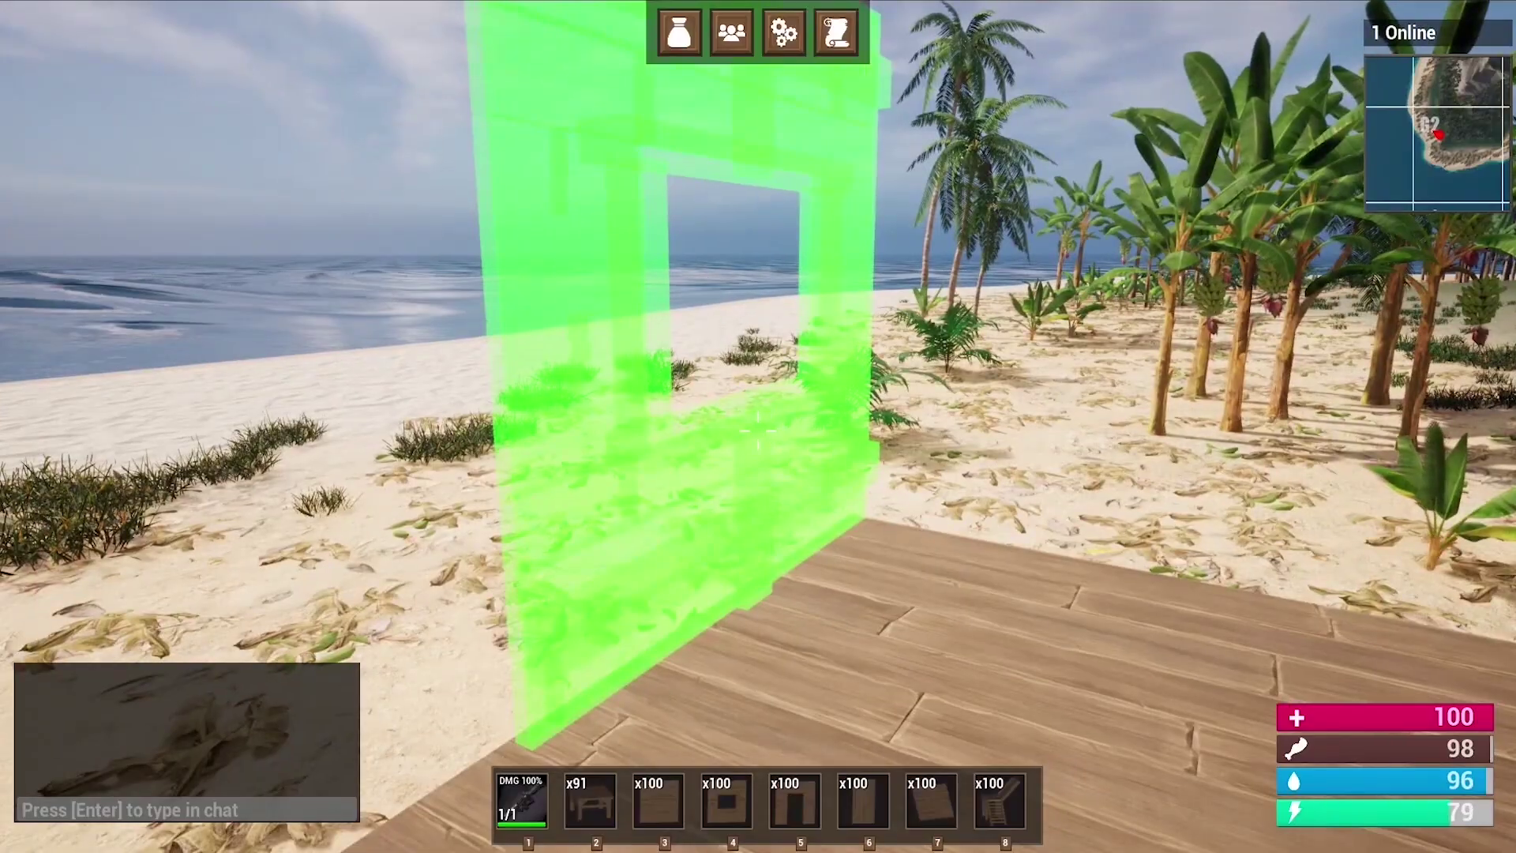
{"action": "left_click", "coordinate": [759, 431]}
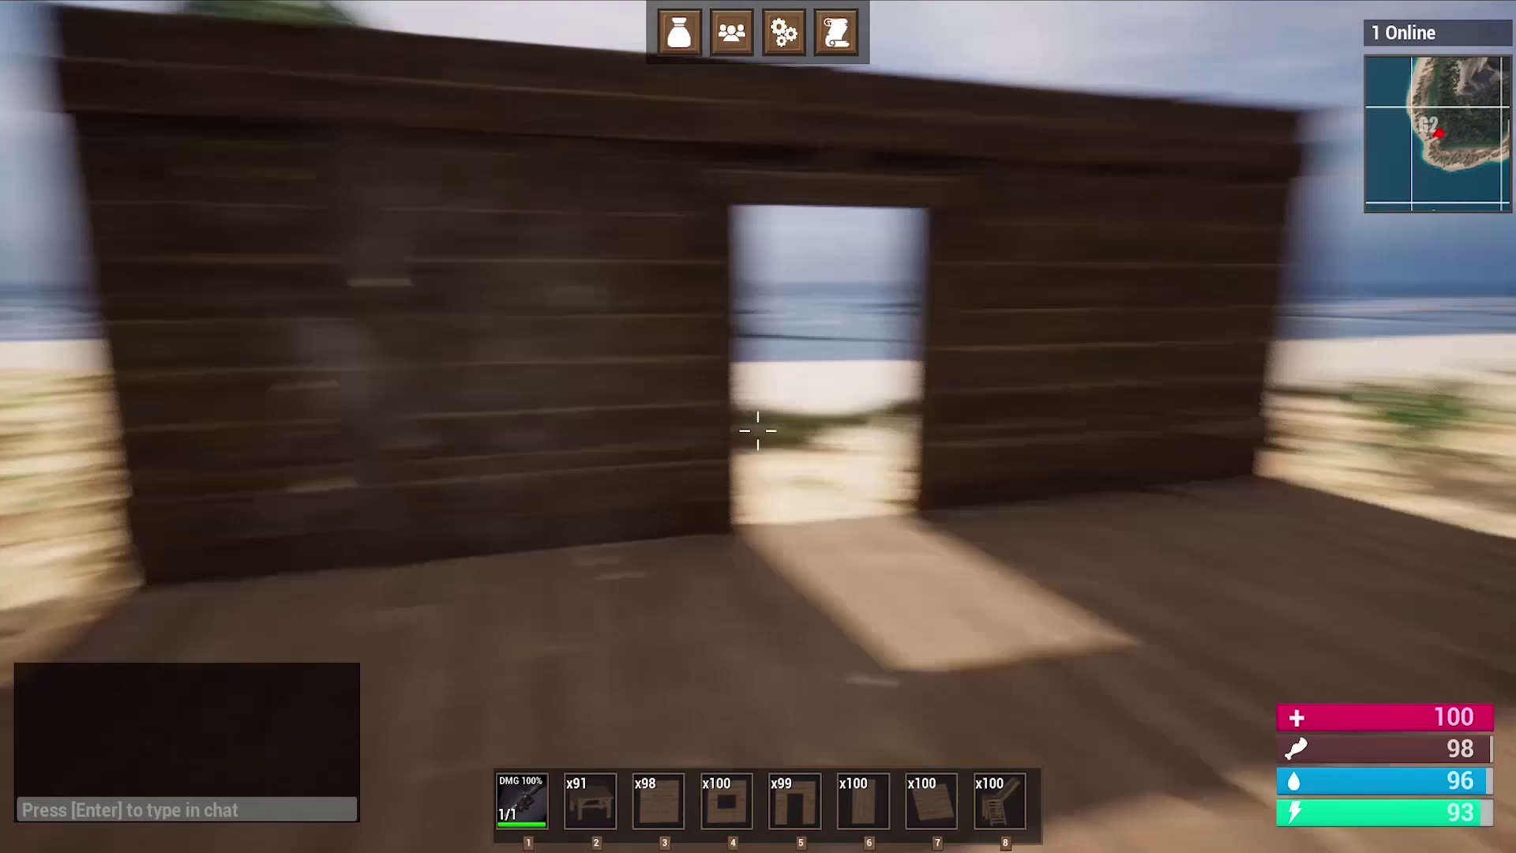
{"action": "left_click", "coordinate": [758, 430]}
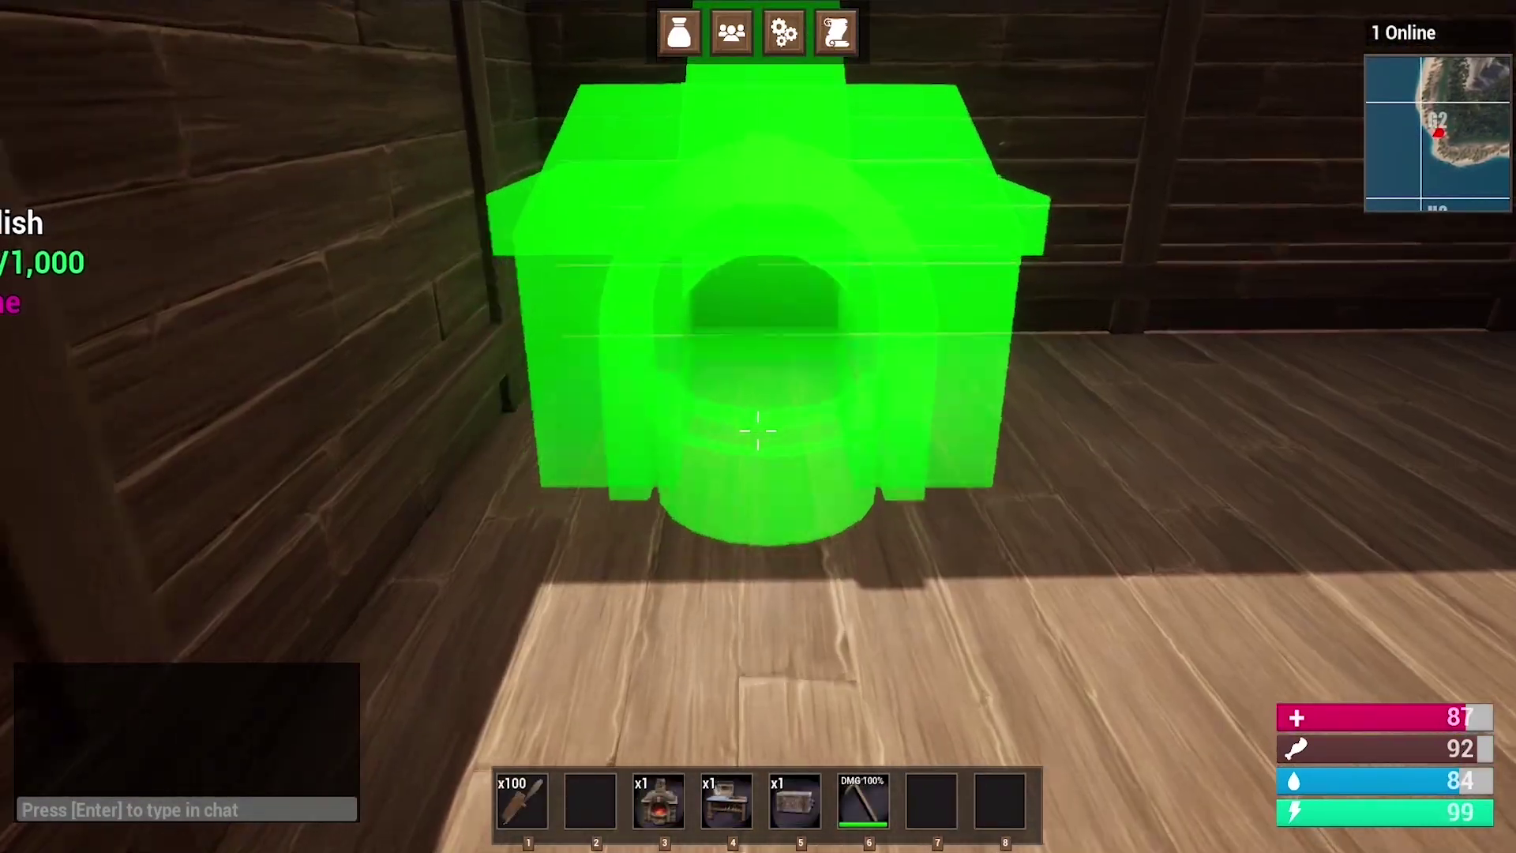
{"action": "left_click", "coordinate": [758, 430]}
{"action": "key", "text": "4"}
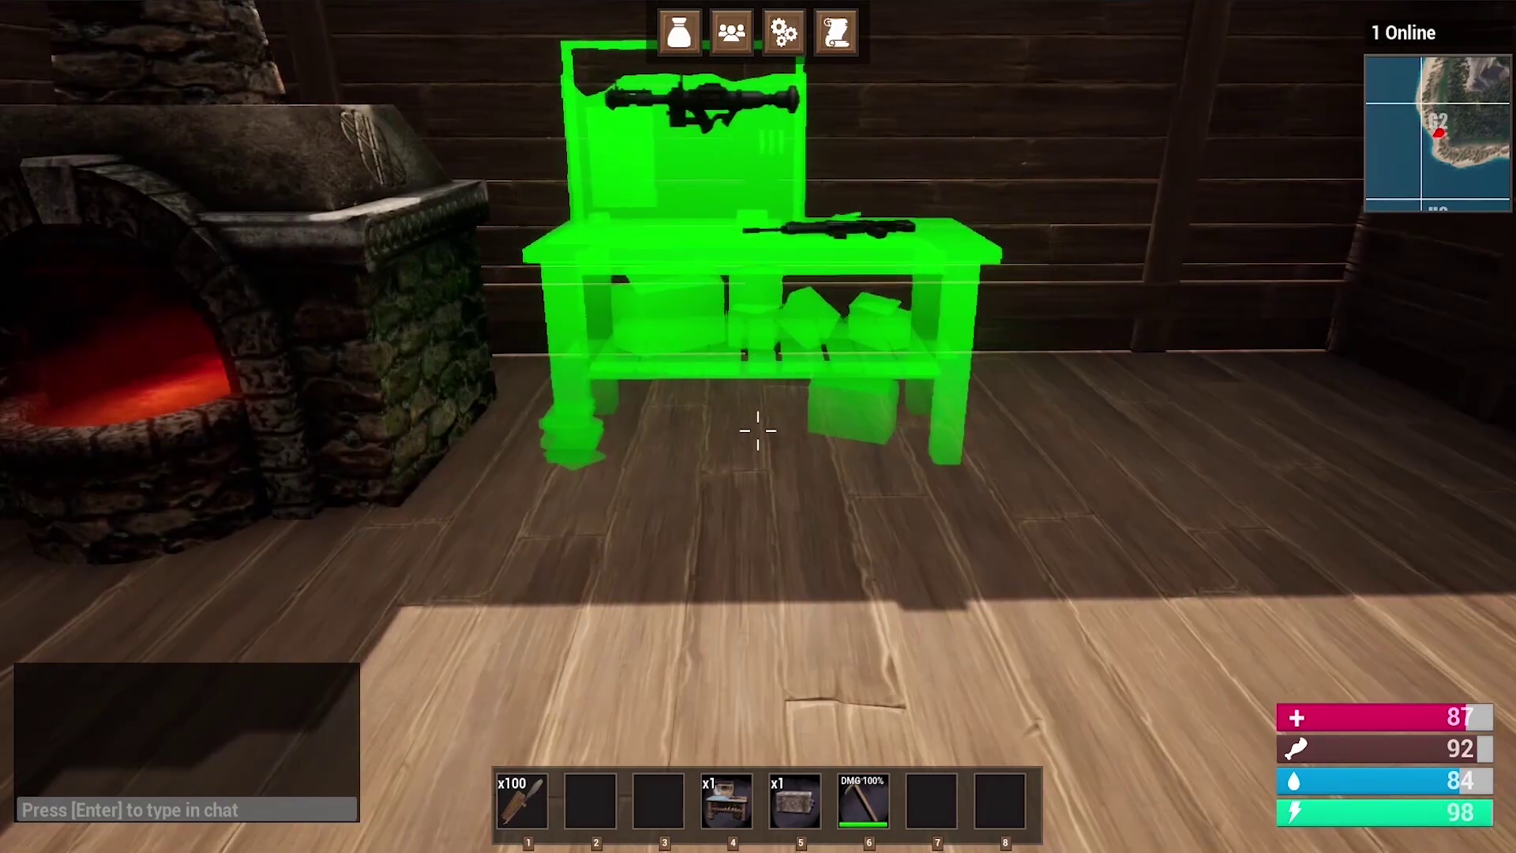
{"action": "left_click", "coordinate": [758, 430]}
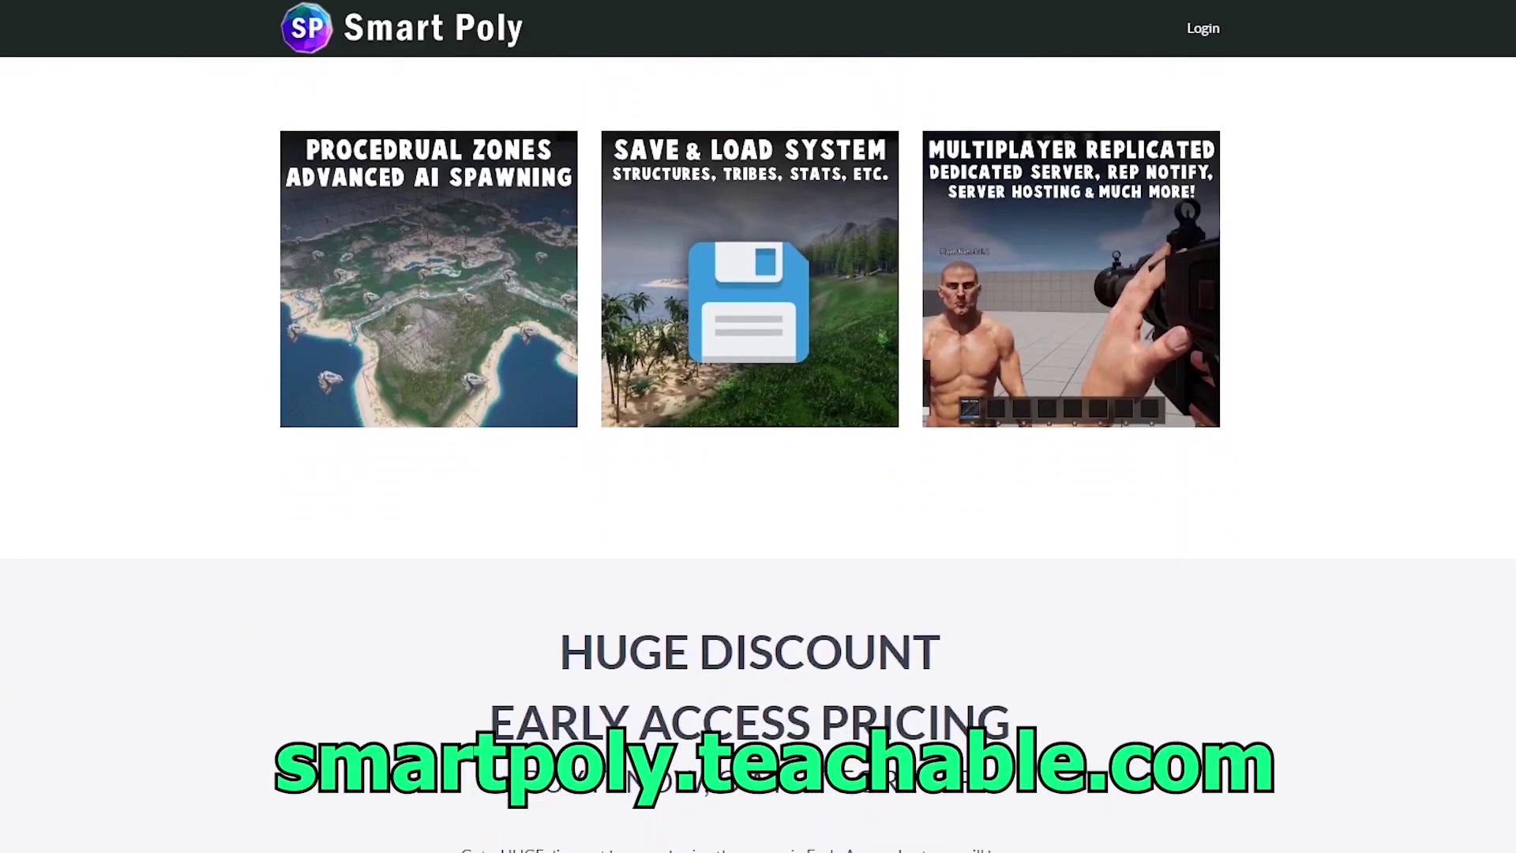
Step: Read through the Smart Poly course web page, covering early access pricing, the instructor and the course contents
{"action": "scroll", "coordinate": [758, 455], "scroll_direction": "down", "scroll_amount": 6}
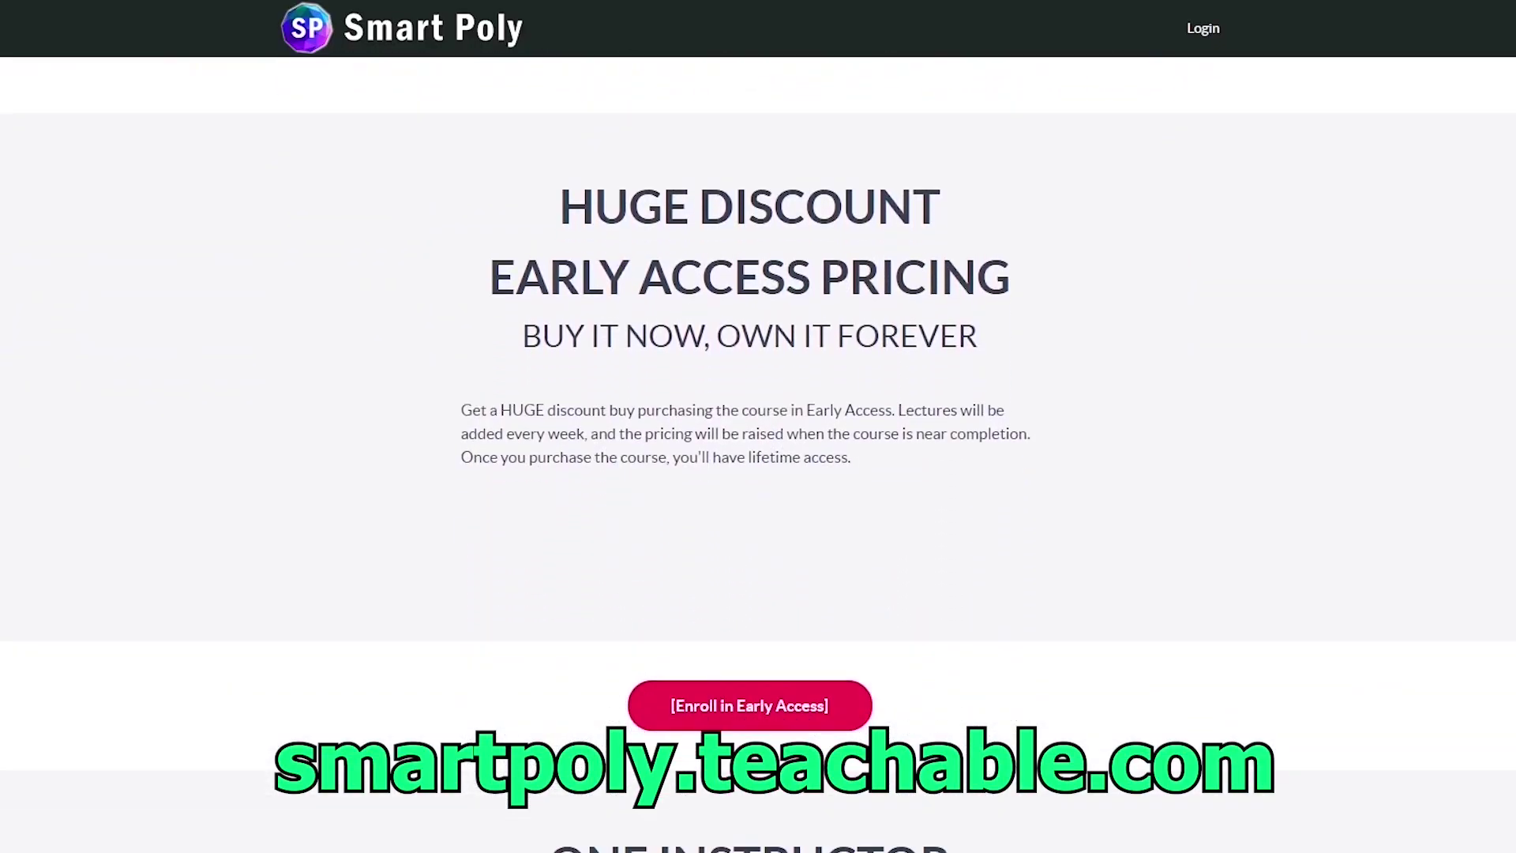
{"action": "scroll", "coordinate": [758, 474], "scroll_direction": "down", "scroll_amount": 5}
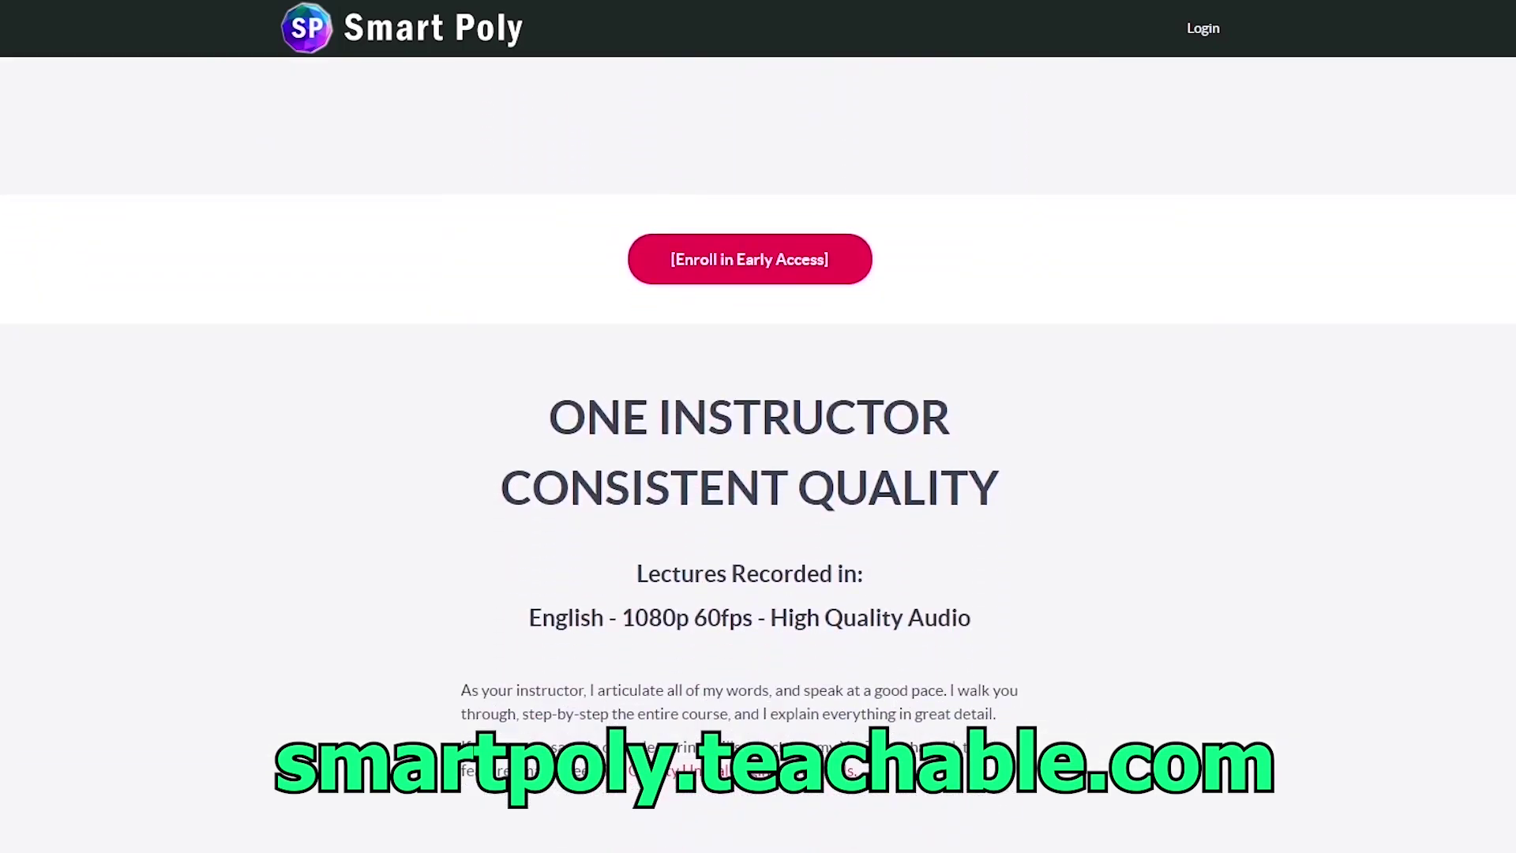
{"action": "scroll", "coordinate": [758, 474], "scroll_direction": "down", "scroll_amount": 4}
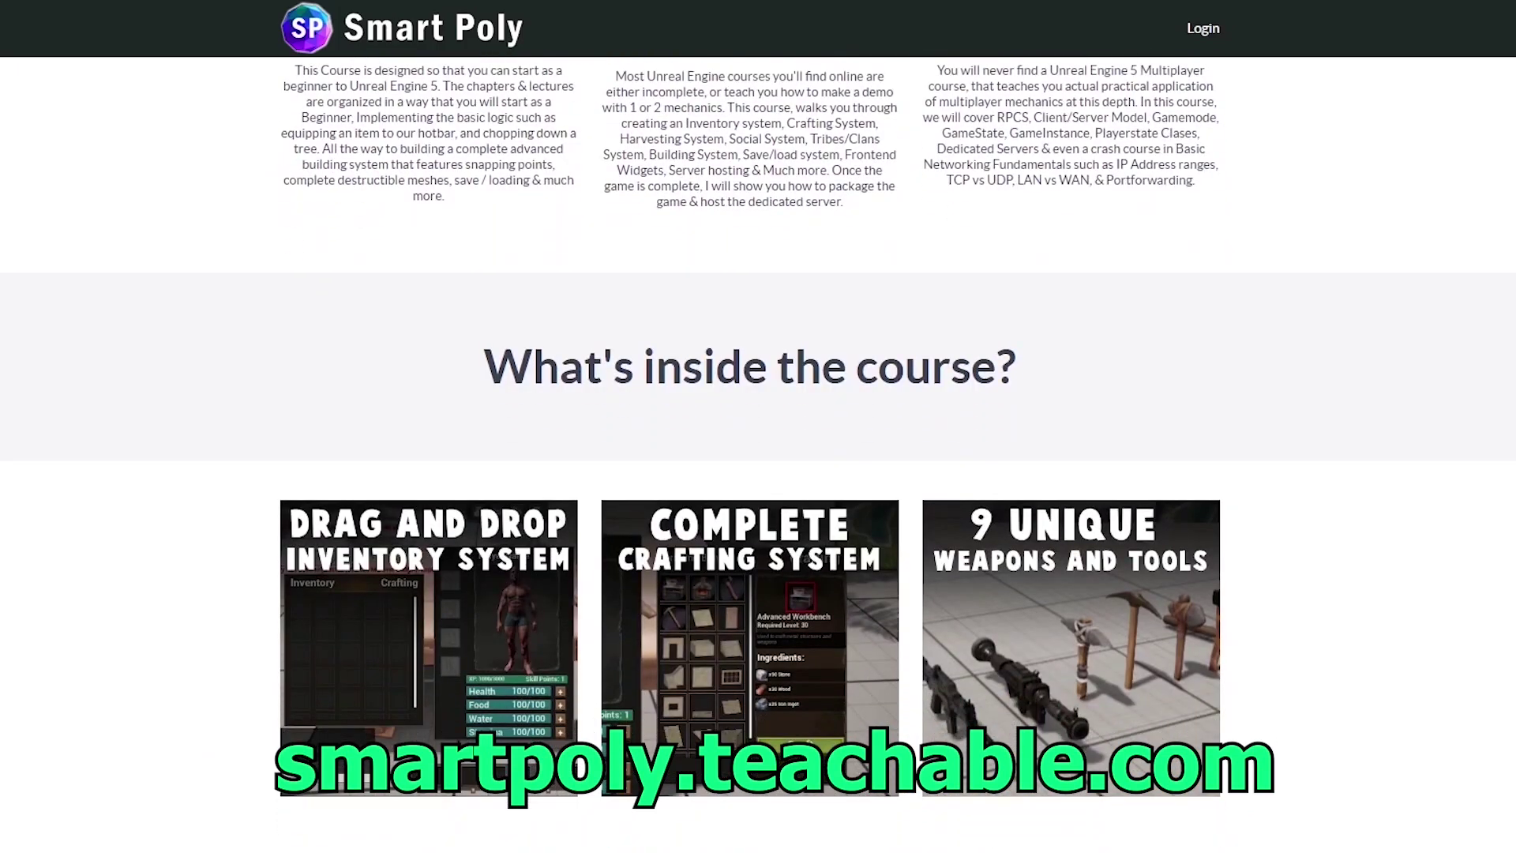
{"action": "scroll", "coordinate": [758, 454], "scroll_direction": "down", "scroll_amount": 5}
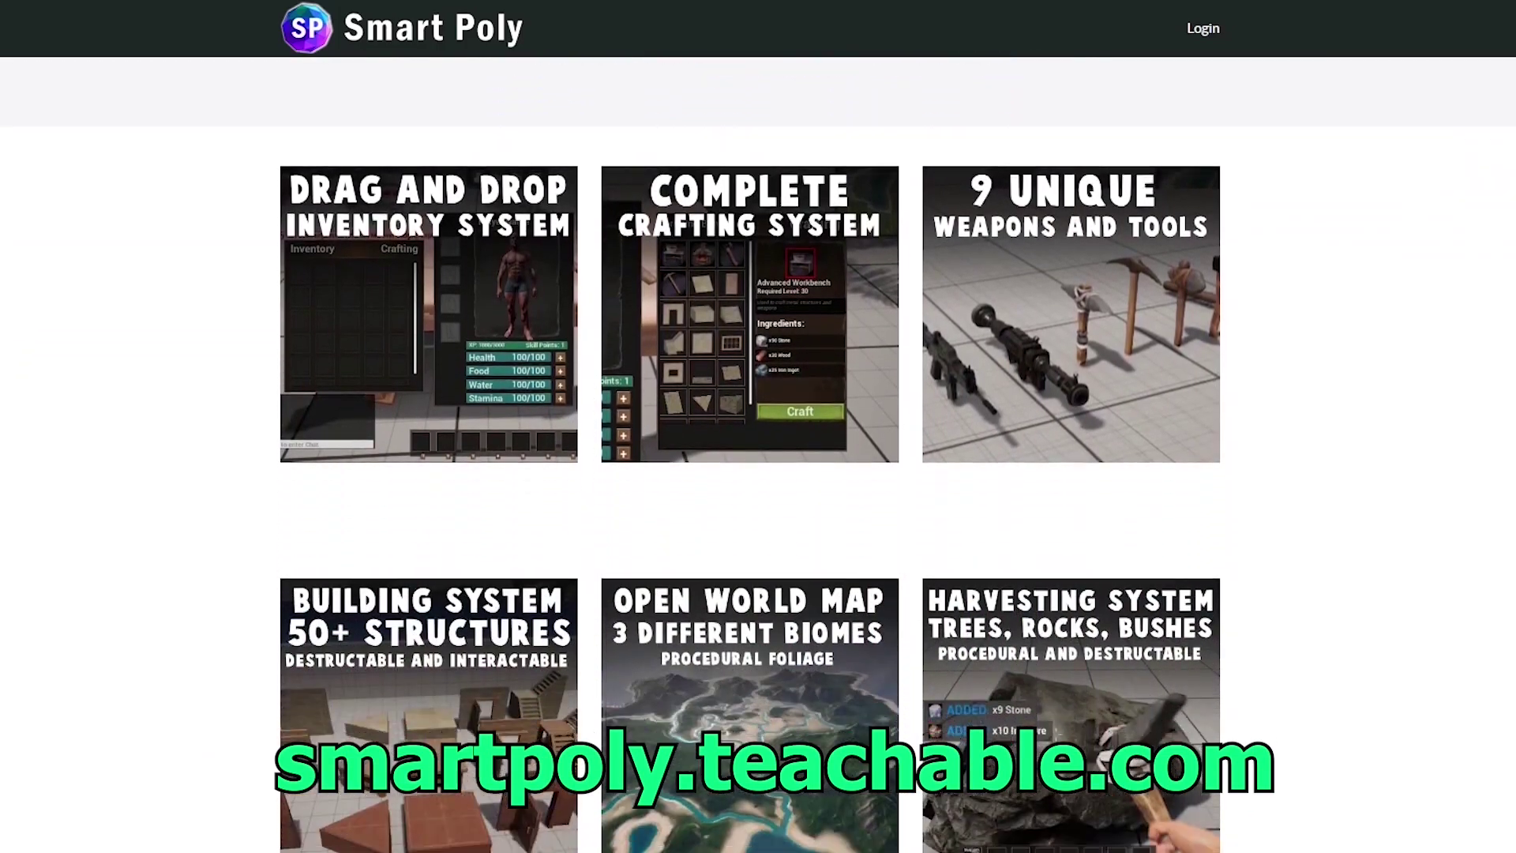
{"action": "scroll", "coordinate": [758, 455], "scroll_direction": "down", "scroll_amount": 6}
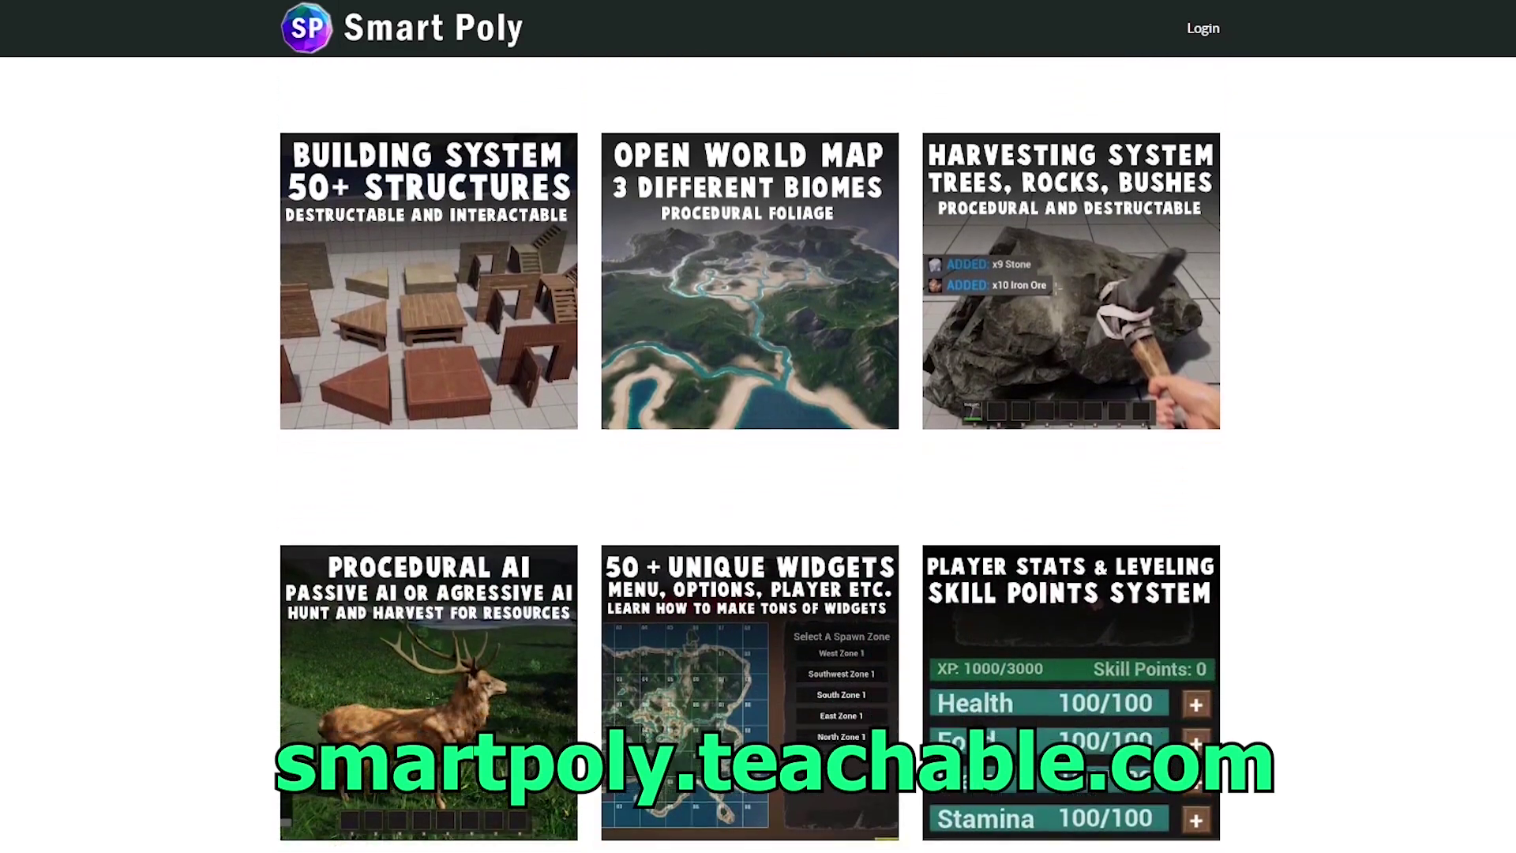
{"action": "scroll", "coordinate": [758, 455], "scroll_direction": "down", "scroll_amount": 6}
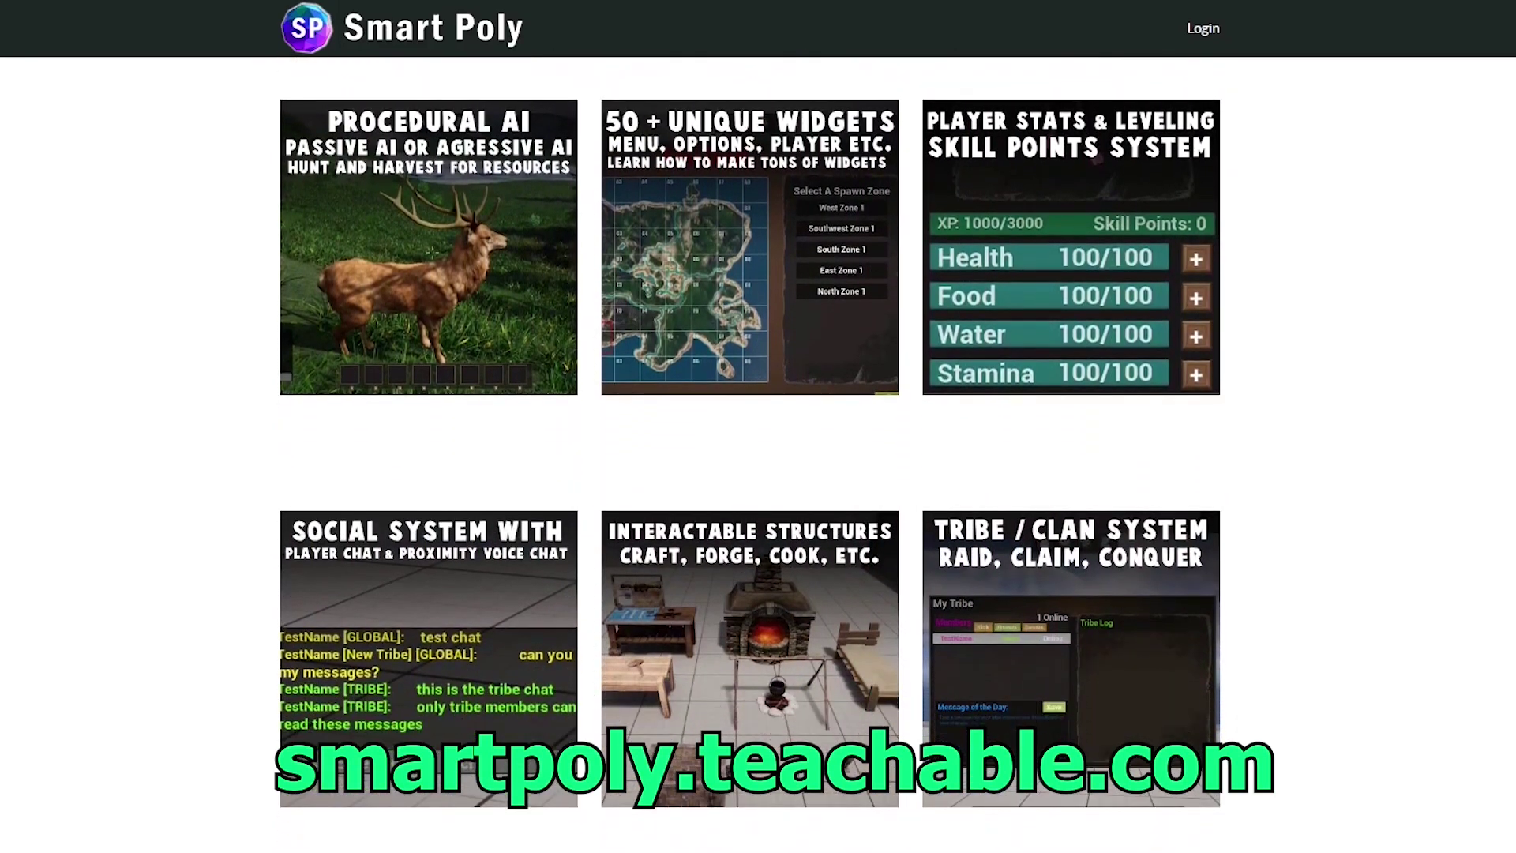
{"action": "scroll", "coordinate": [758, 455], "scroll_direction": "down", "scroll_amount": 6}
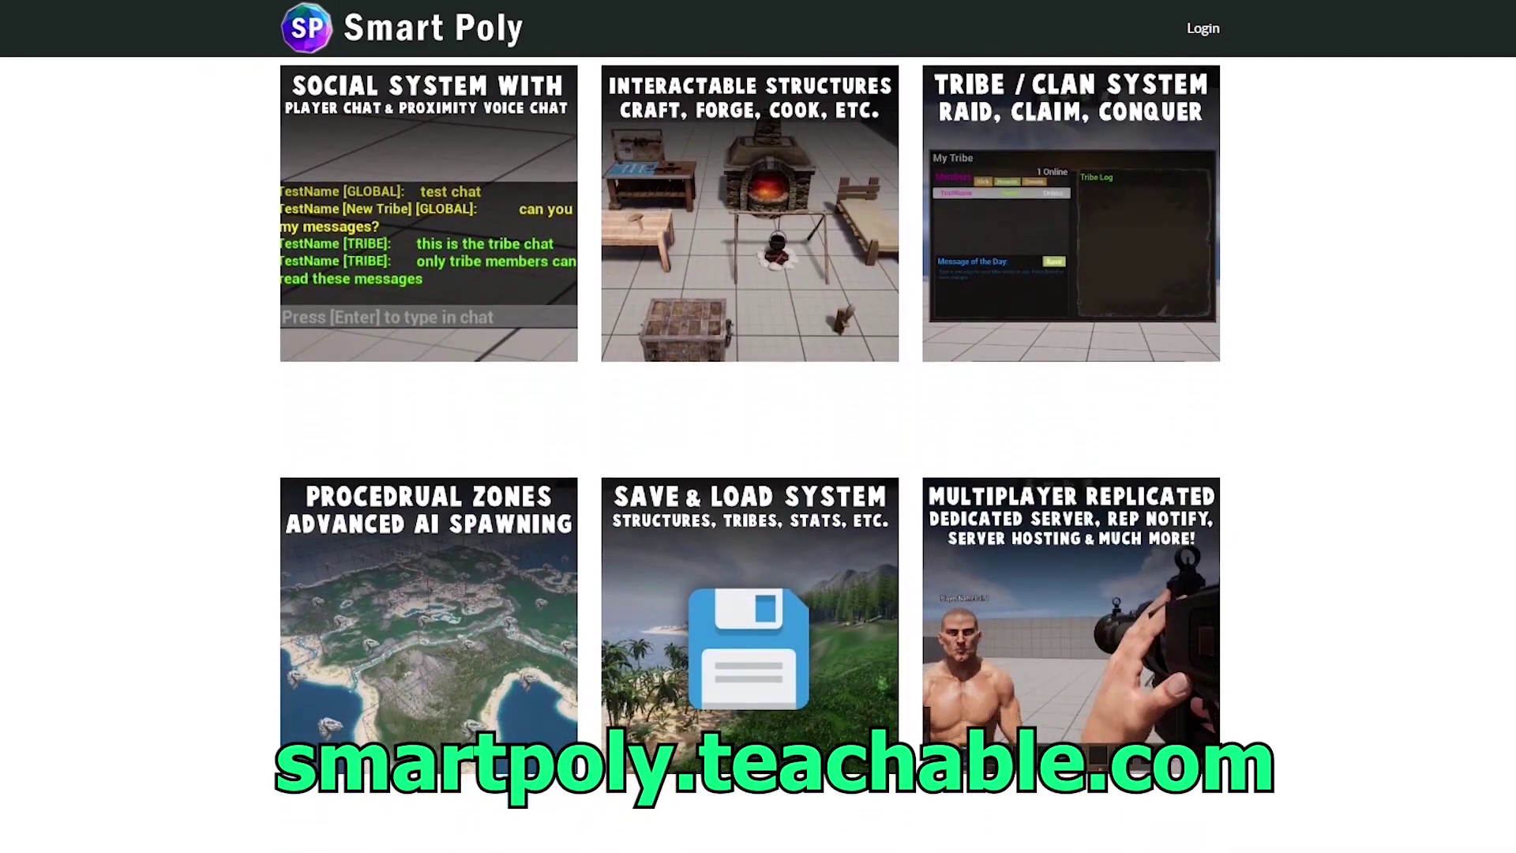
{"action": "scroll", "coordinate": [758, 455], "scroll_direction": "down", "scroll_amount": 6}
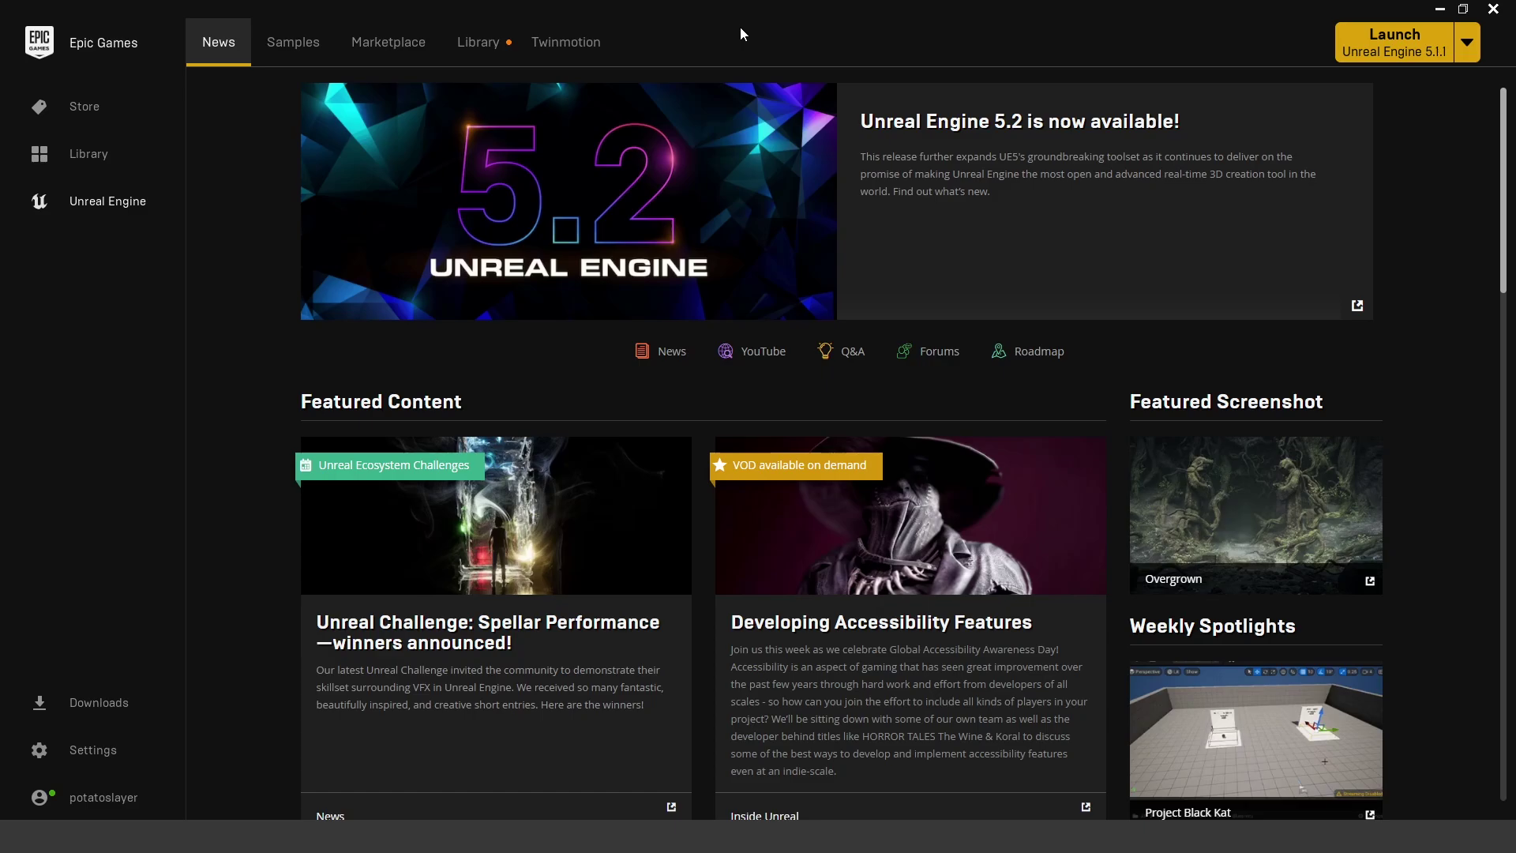
Step: In the Epic Games Launcher, find the Content Examples project among the UE Feature Samples and start creating a project from it
{"action": "left_click", "coordinate": [301, 40]}
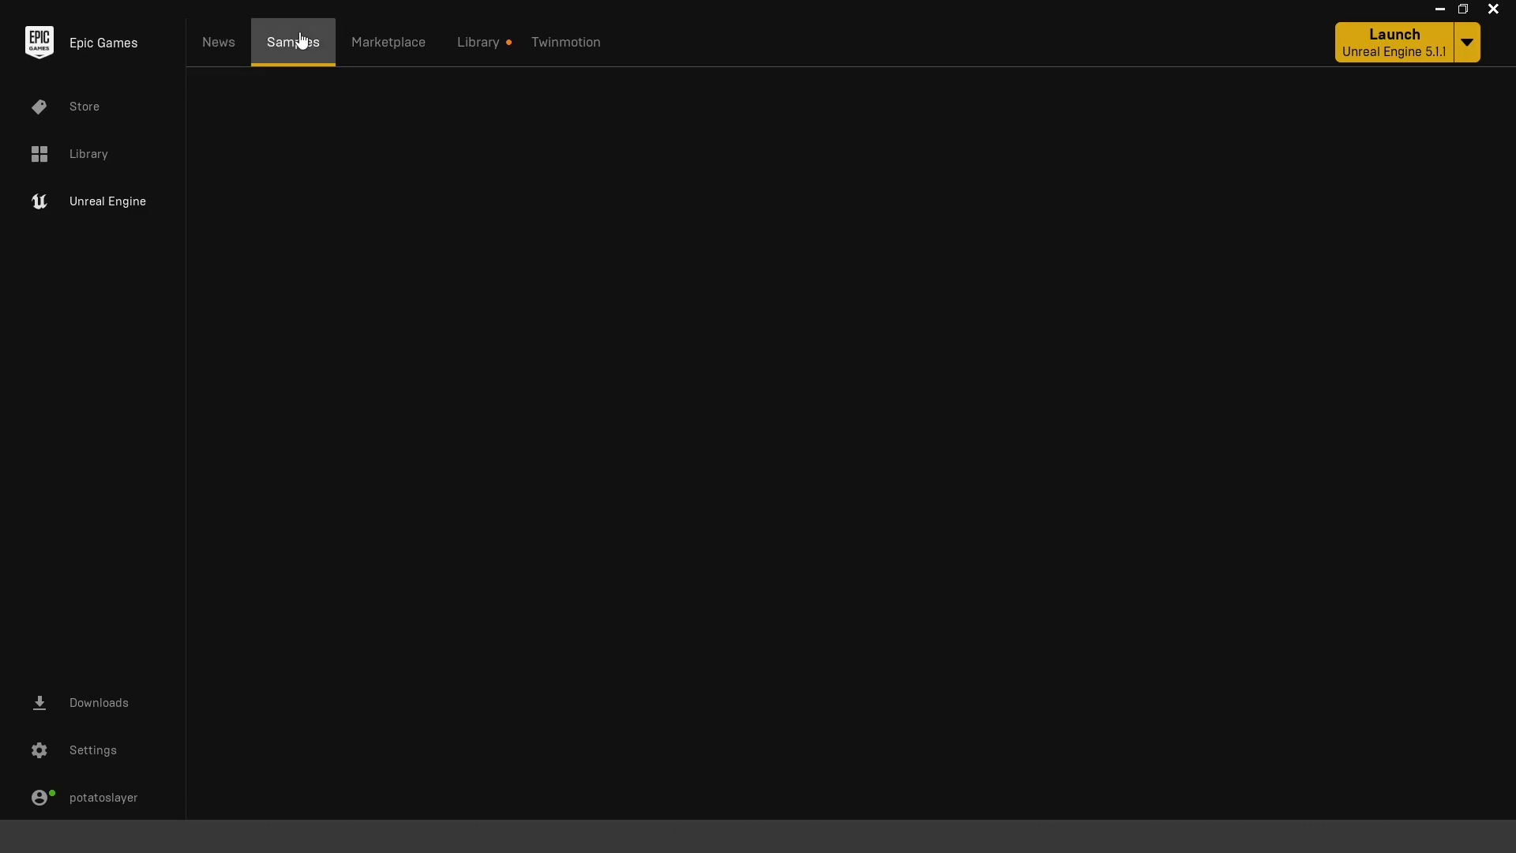
{"action": "scroll", "coordinate": [1076, 358], "scroll_direction": "down", "scroll_amount": 2}
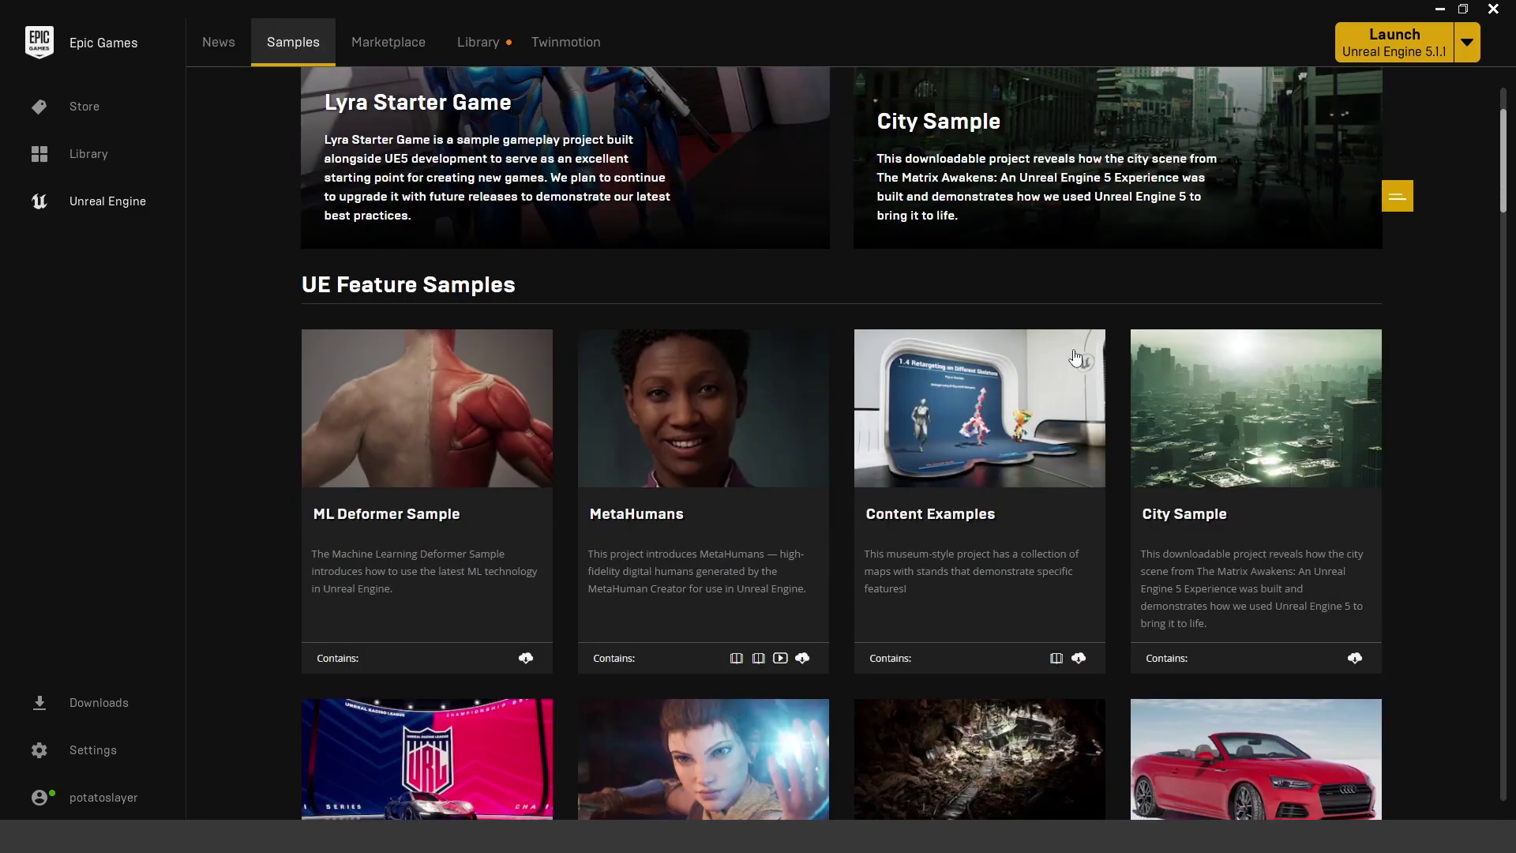
{"action": "left_click", "coordinate": [994, 469]}
{"action": "scroll", "coordinate": [1045, 523], "scroll_direction": "down", "scroll_amount": 1}
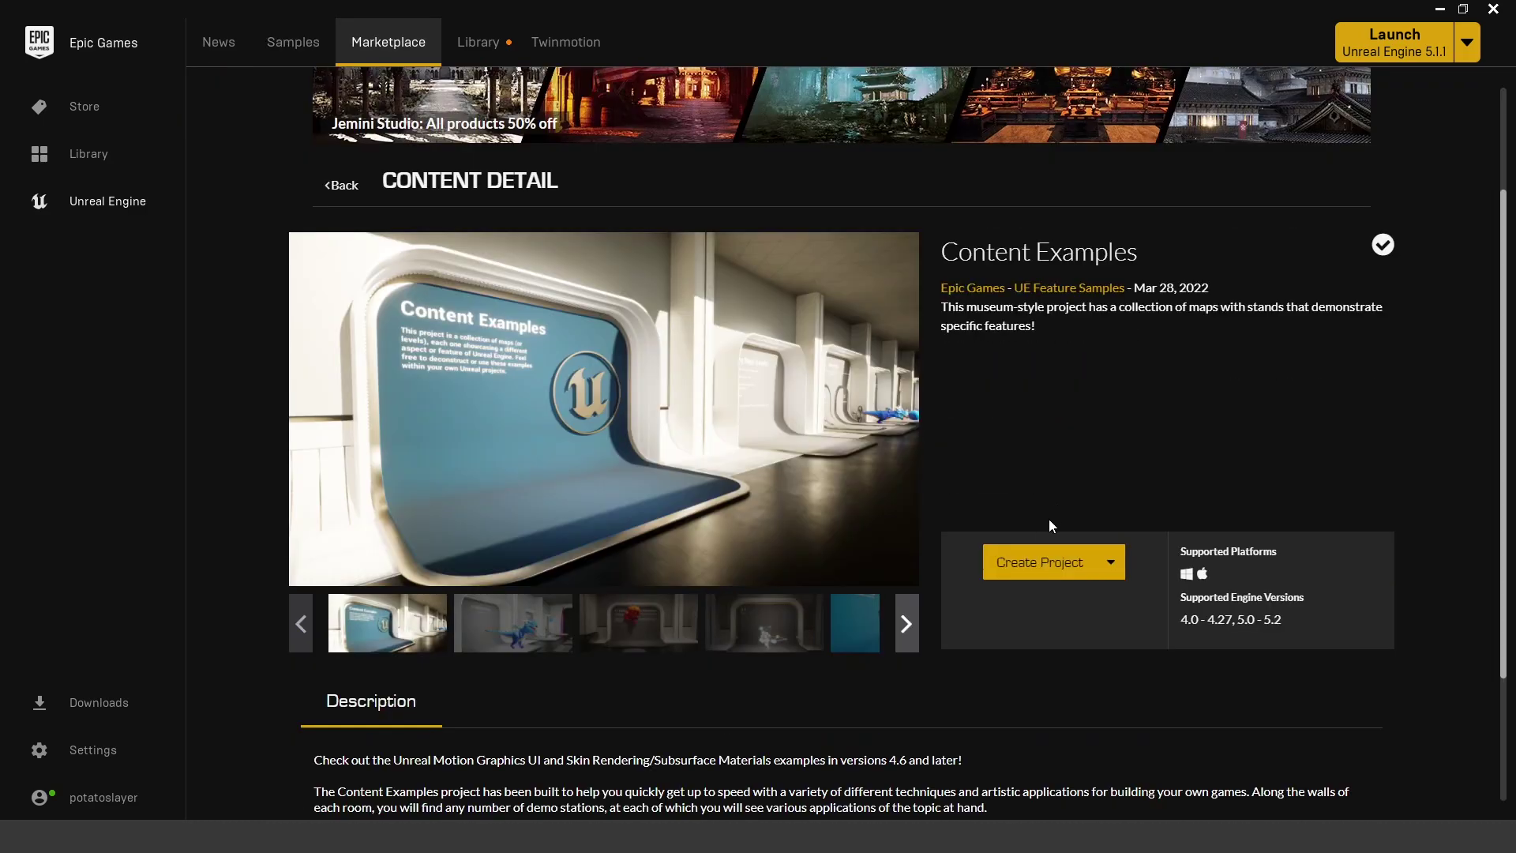
{"action": "left_click", "coordinate": [1037, 566]}
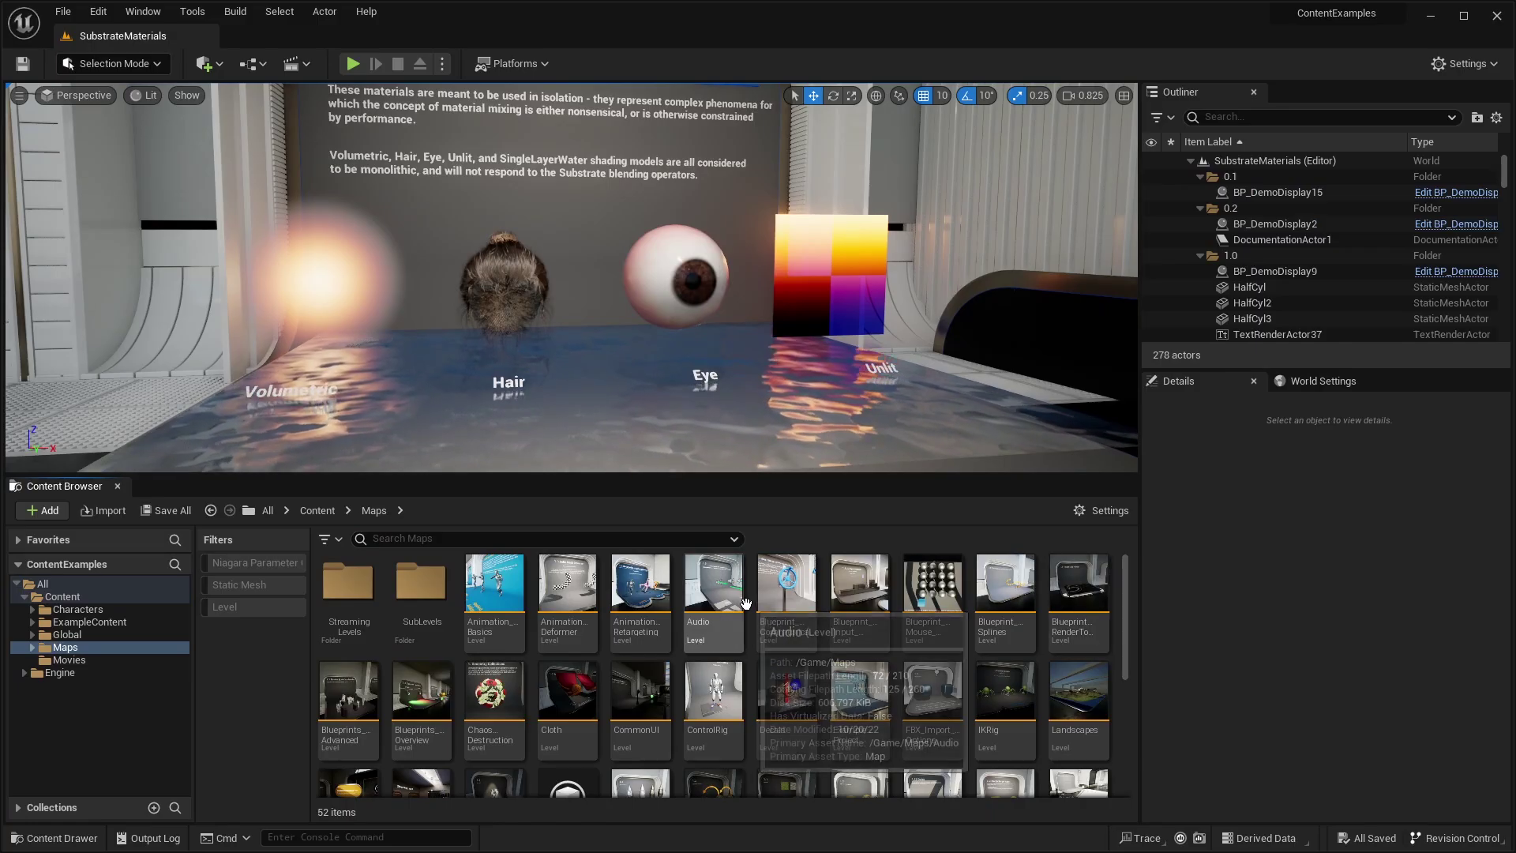
Step: Find the SubstrateMaterials level in the project's Maps folder and open it
{"action": "scroll", "coordinate": [466, 581], "scroll_direction": "down", "scroll_amount": 3}
{"action": "scroll", "coordinate": [695, 641], "scroll_direction": "up", "scroll_amount": 2}
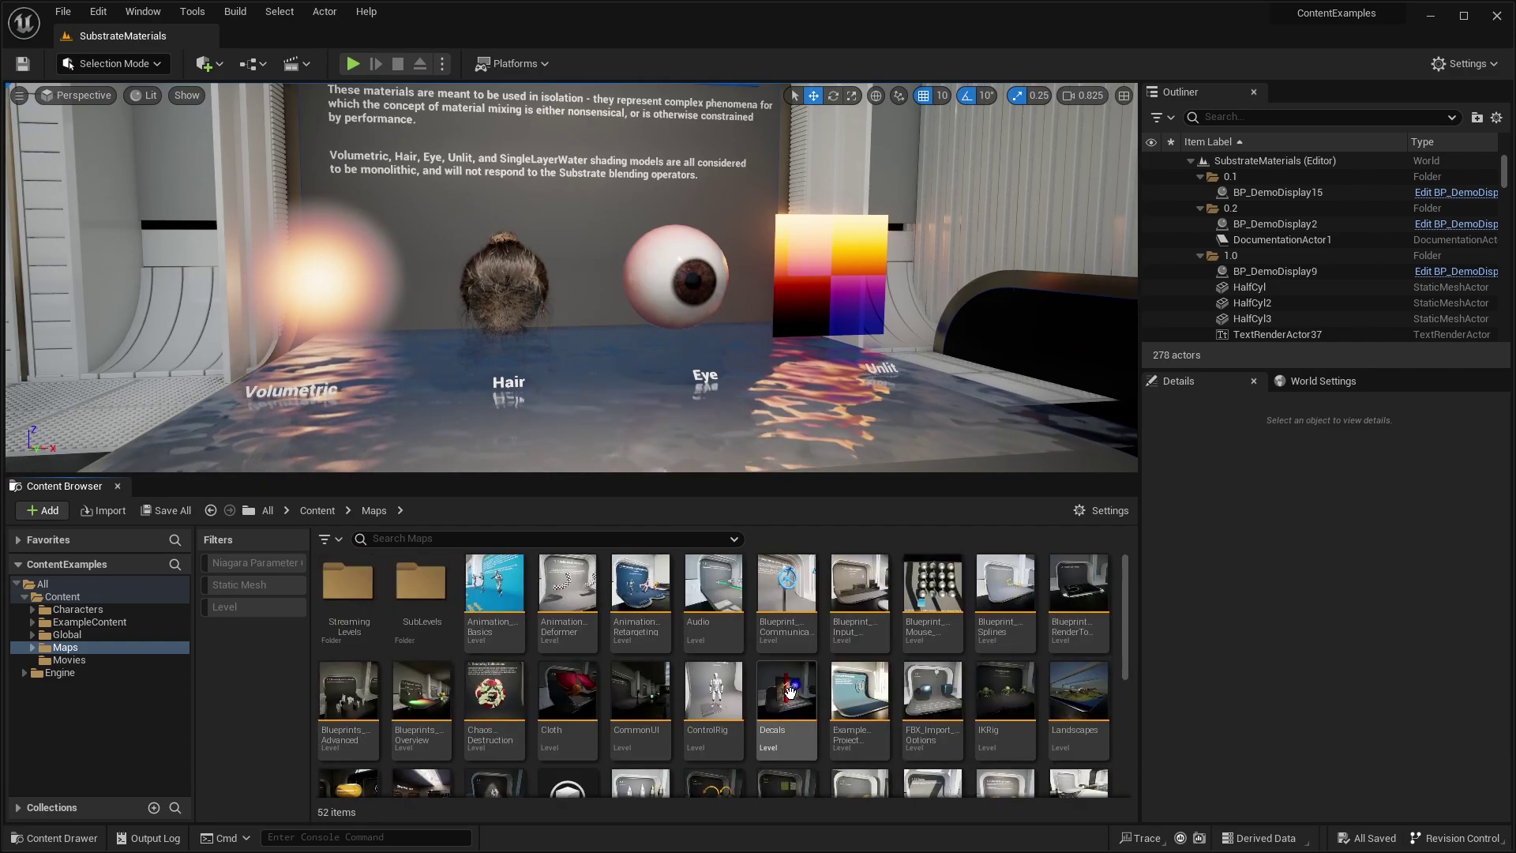
{"action": "scroll", "coordinate": [932, 702], "scroll_direction": "down", "scroll_amount": 2}
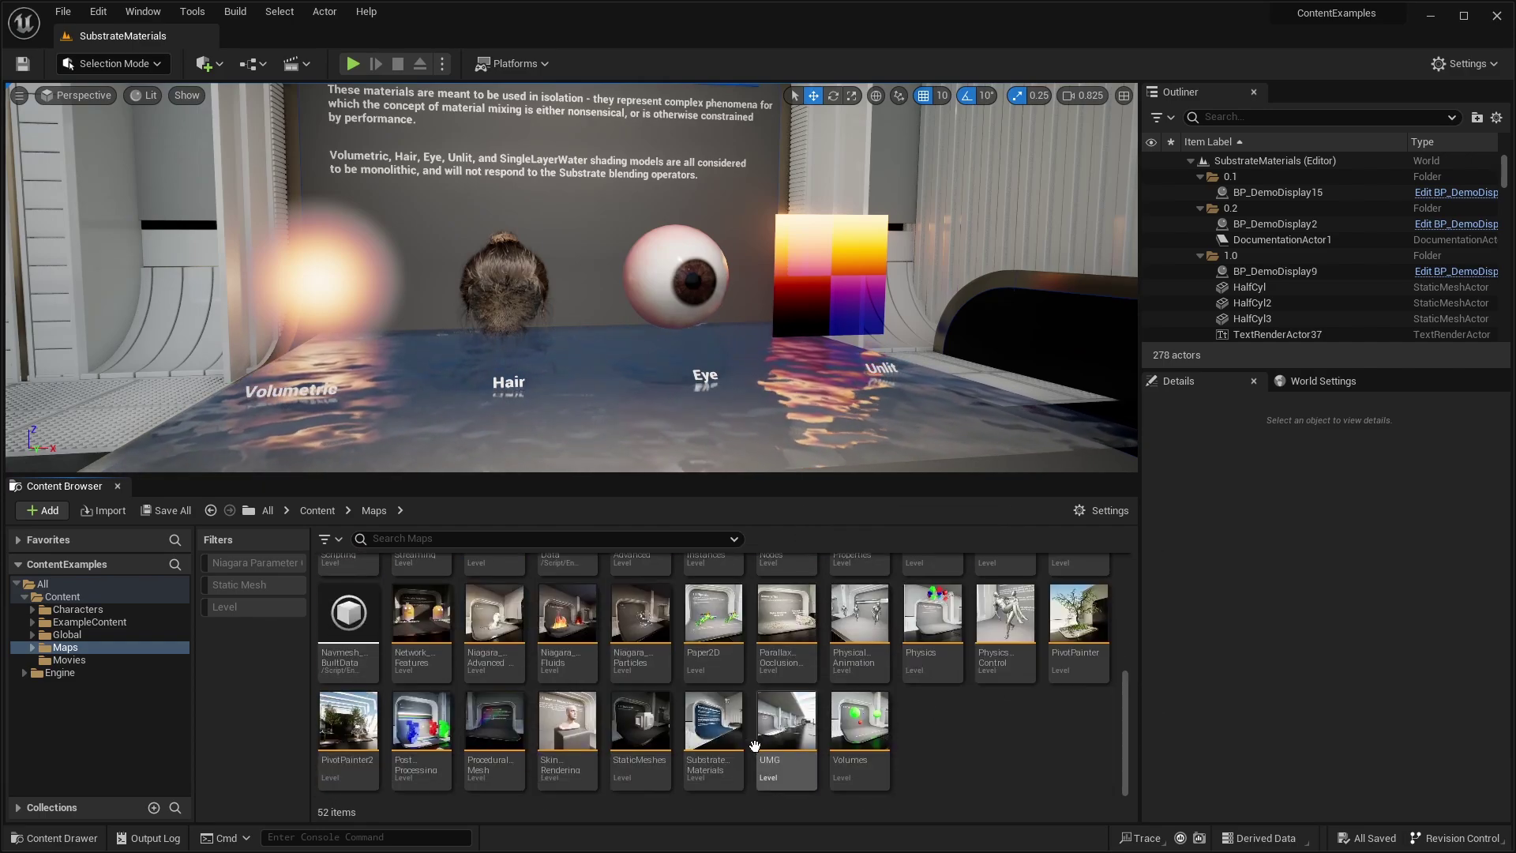
{"action": "left_click", "coordinate": [729, 738]}
{"action": "double_click", "coordinate": [729, 738]}
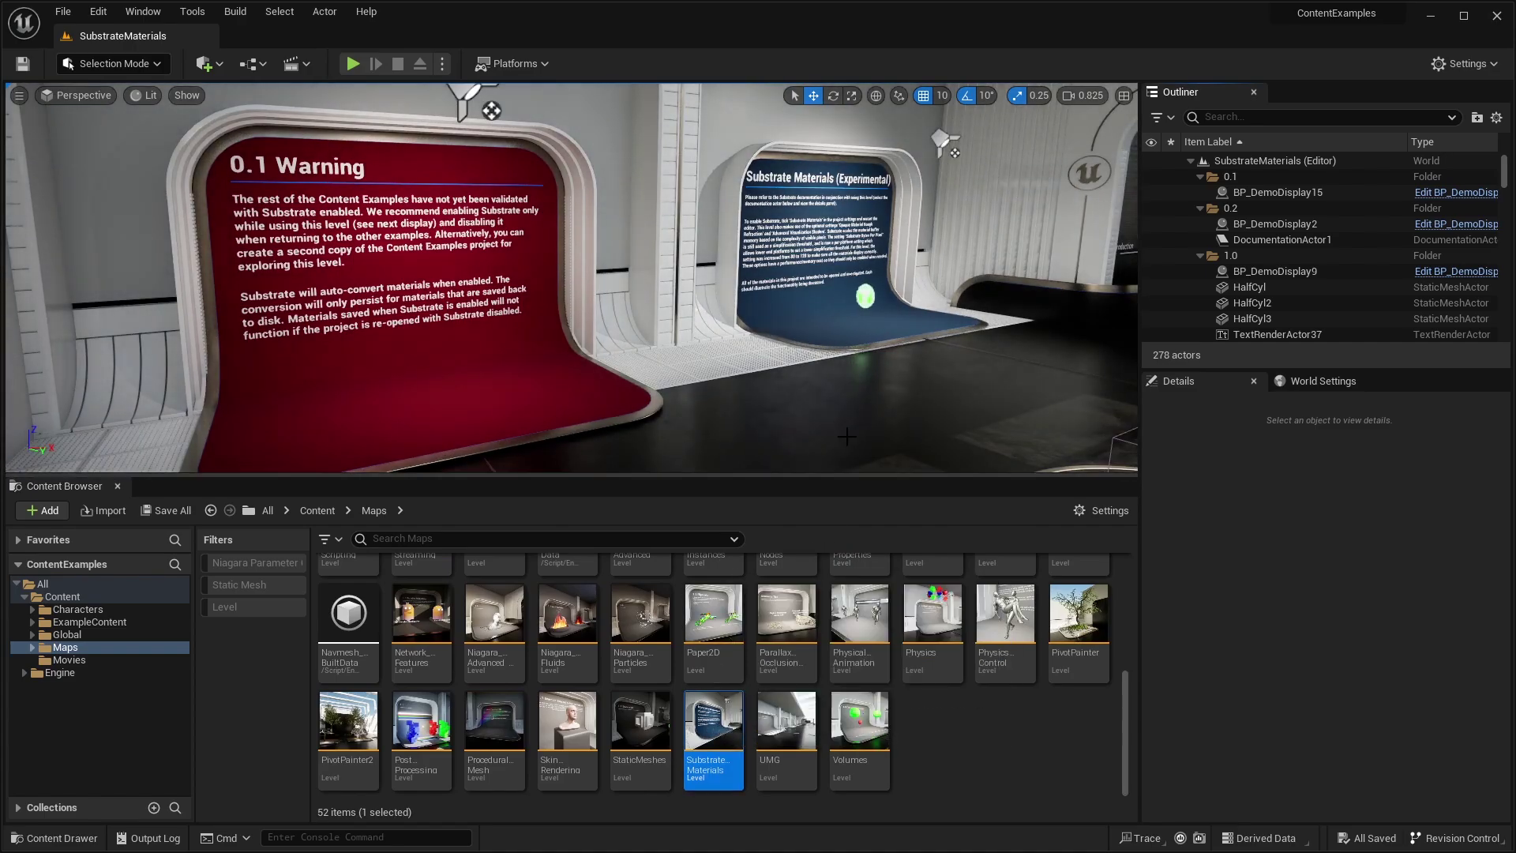
Step: Look up the Substrate rendering options in the project settings by filtering for "substr", and return to the SubstrateMaterials level
{"action": "left_click", "coordinate": [100, 12]}
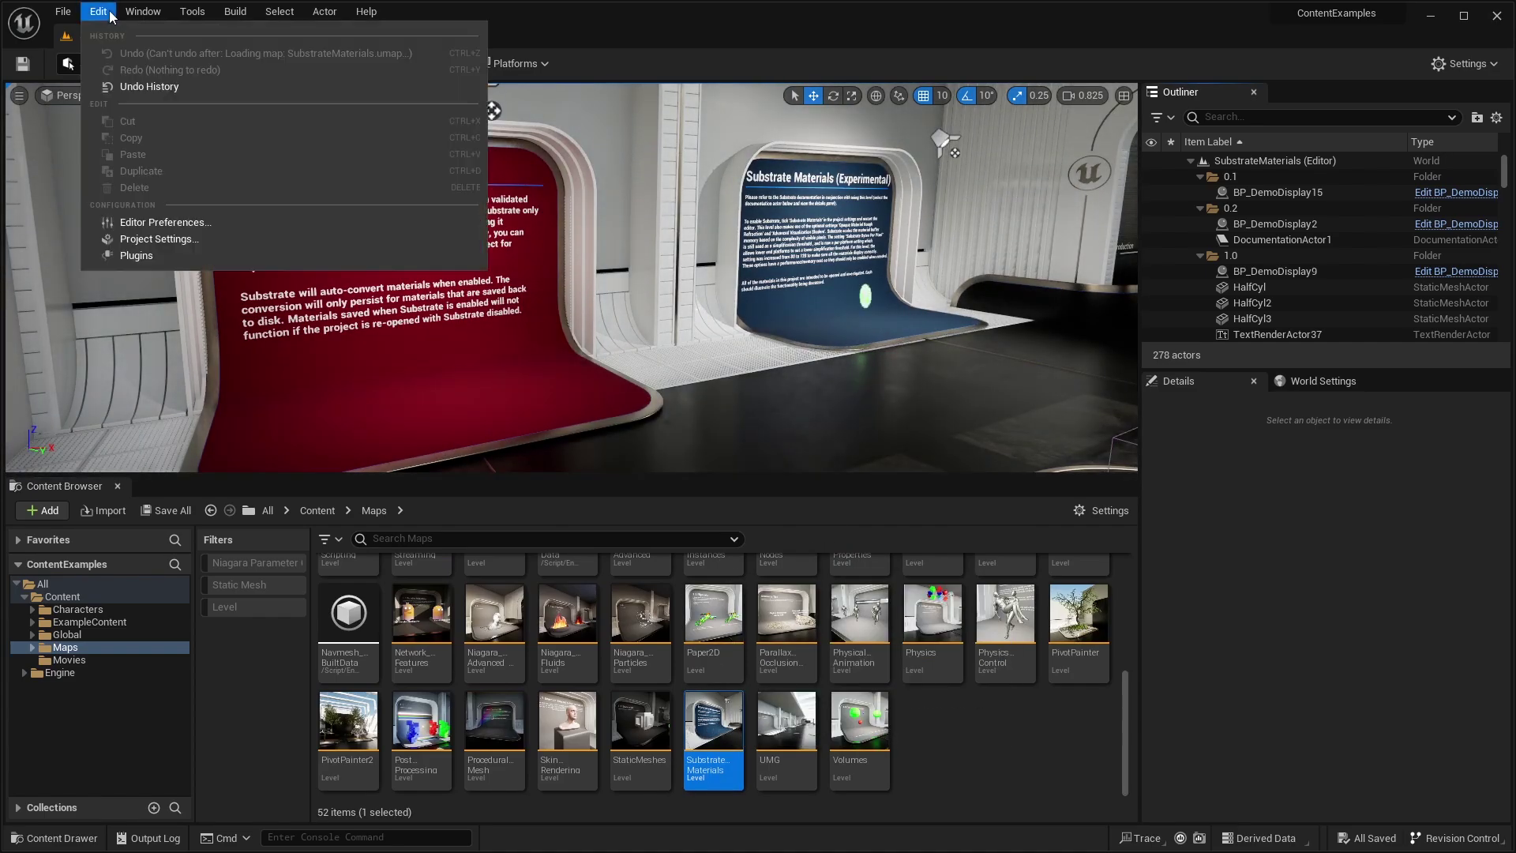
{"action": "left_click", "coordinate": [164, 238]}
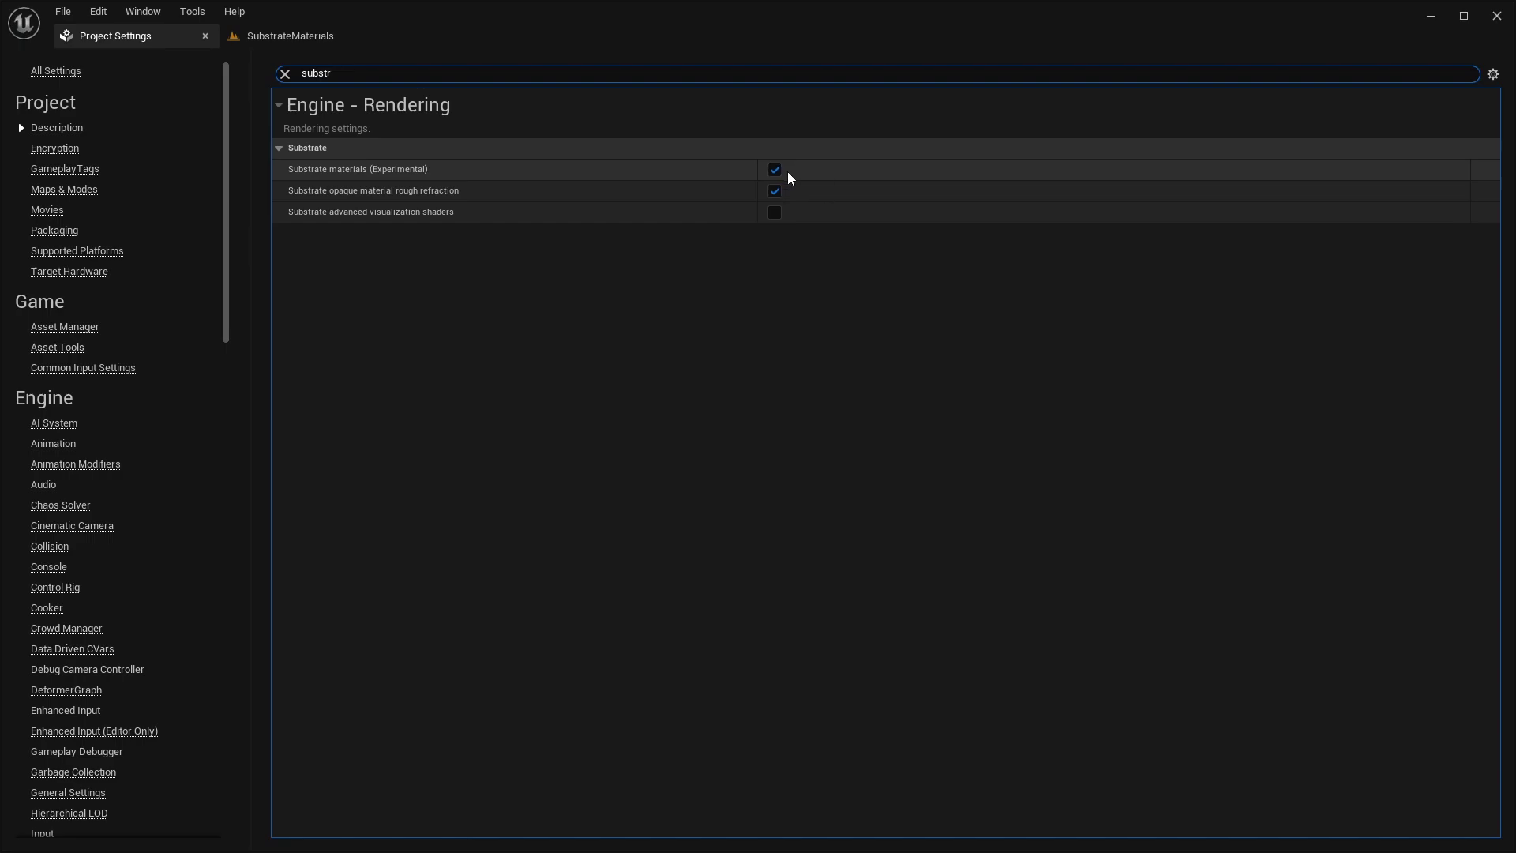
{"action": "left_click", "coordinate": [257, 41]}
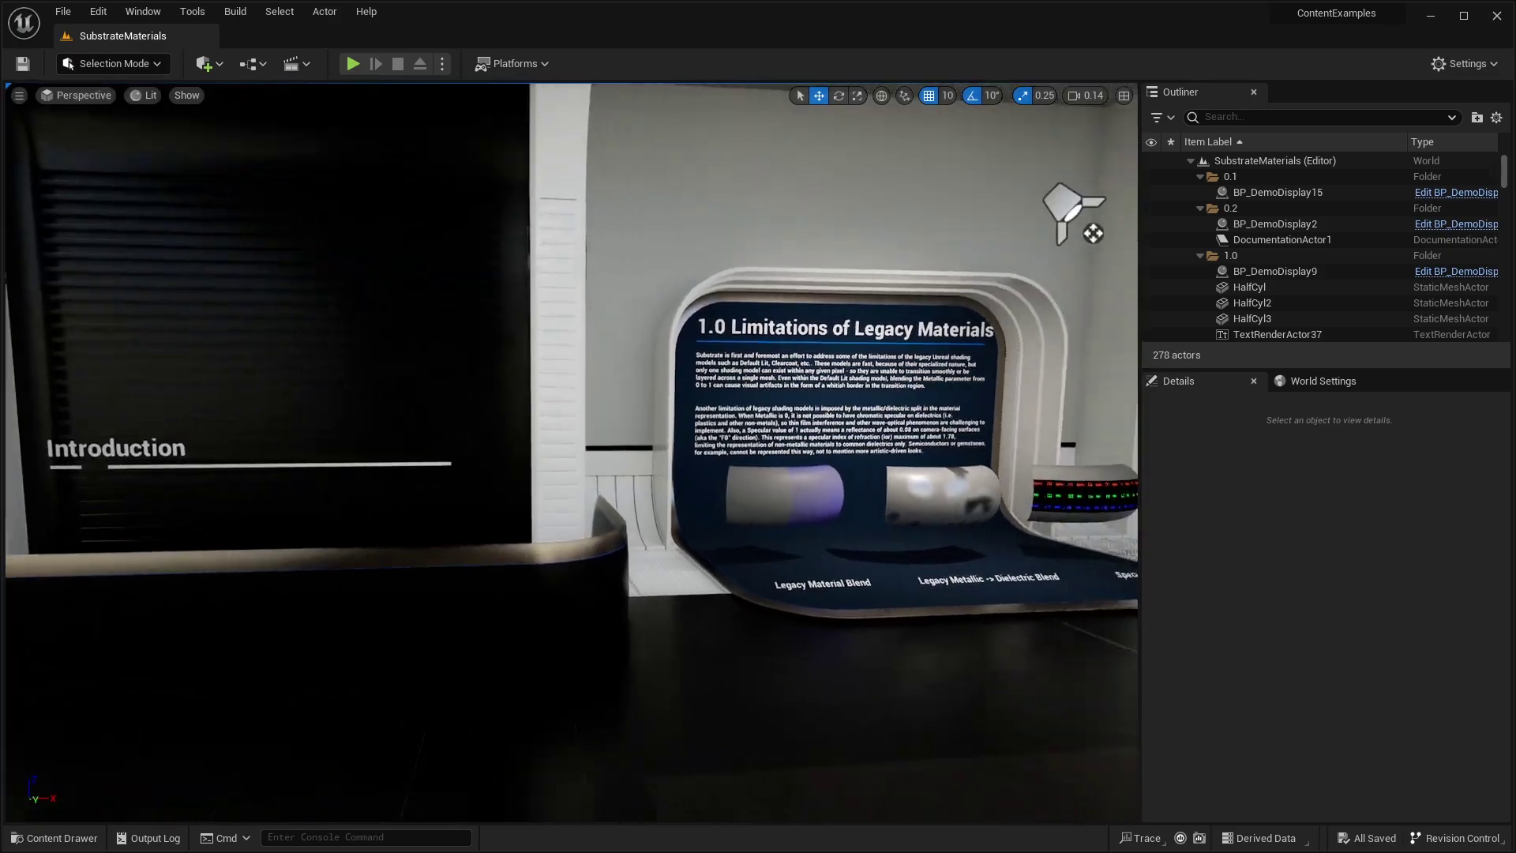
Step: Read the 1.0 Limitations of Legacy Materials display and examine its legacy blend and Specular as IOR samples up close
{"action": "right_click_drag", "start_coordinate": [569, 450], "coordinate": [616, 452]}
{"action": "right_click_drag", "start_coordinate": [910, 261], "coordinate": [911, 261]}
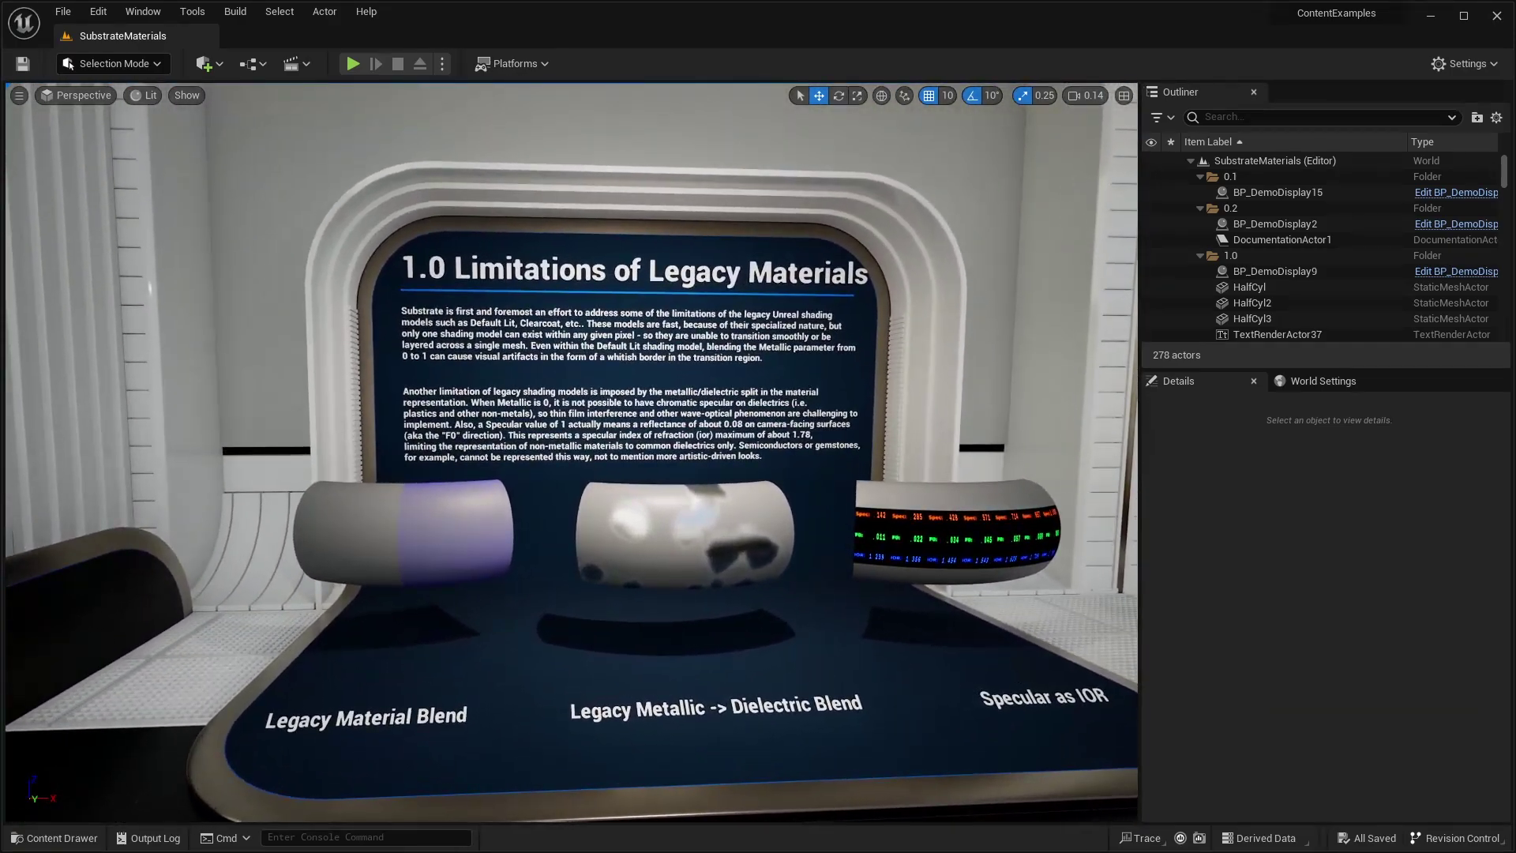
{"action": "key", "text": "d"}
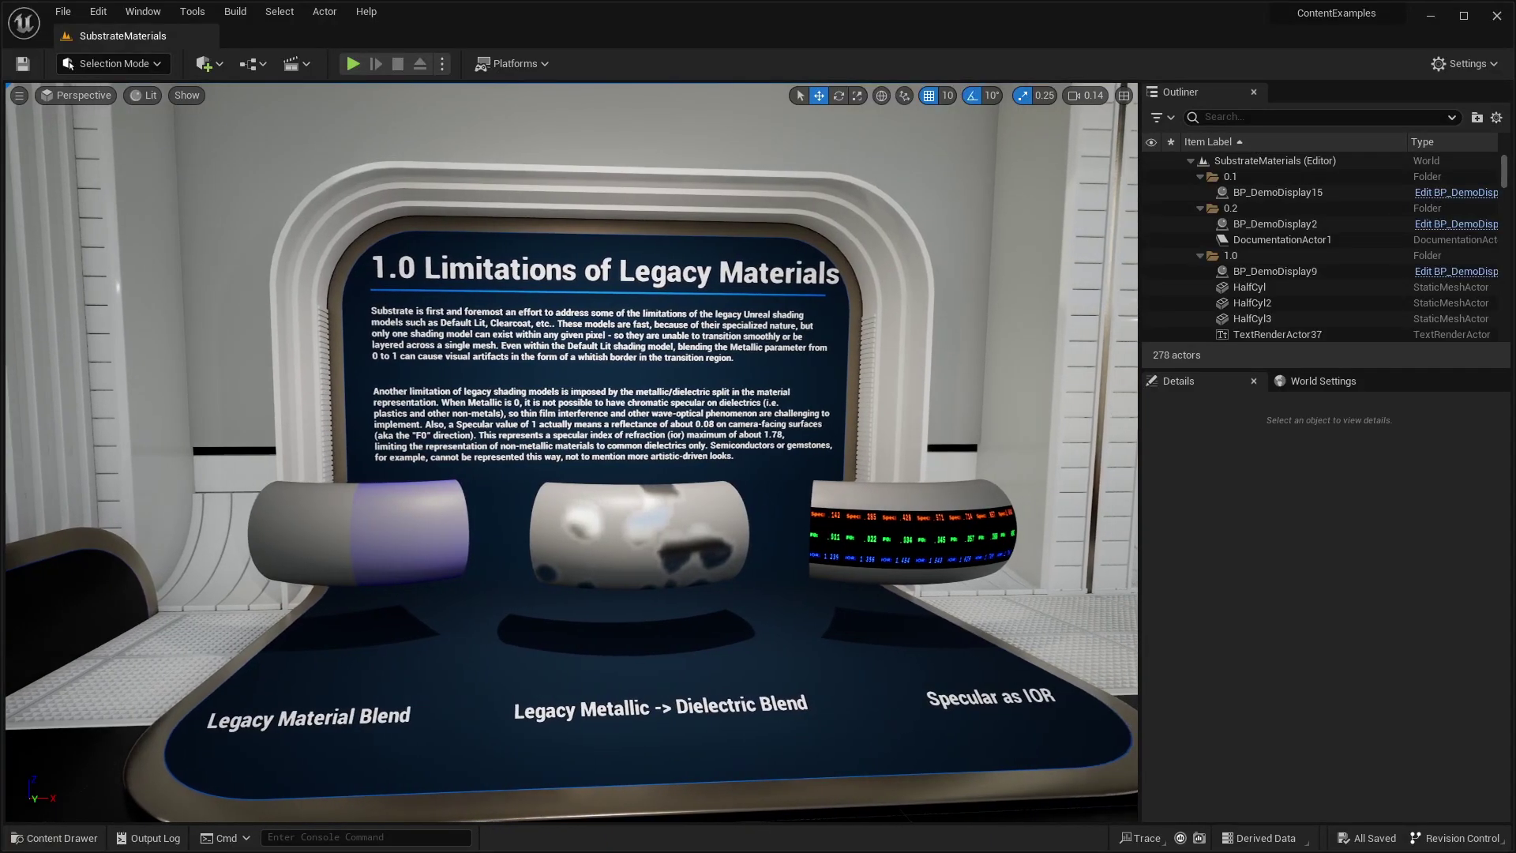
{"action": "key", "text": "w"}
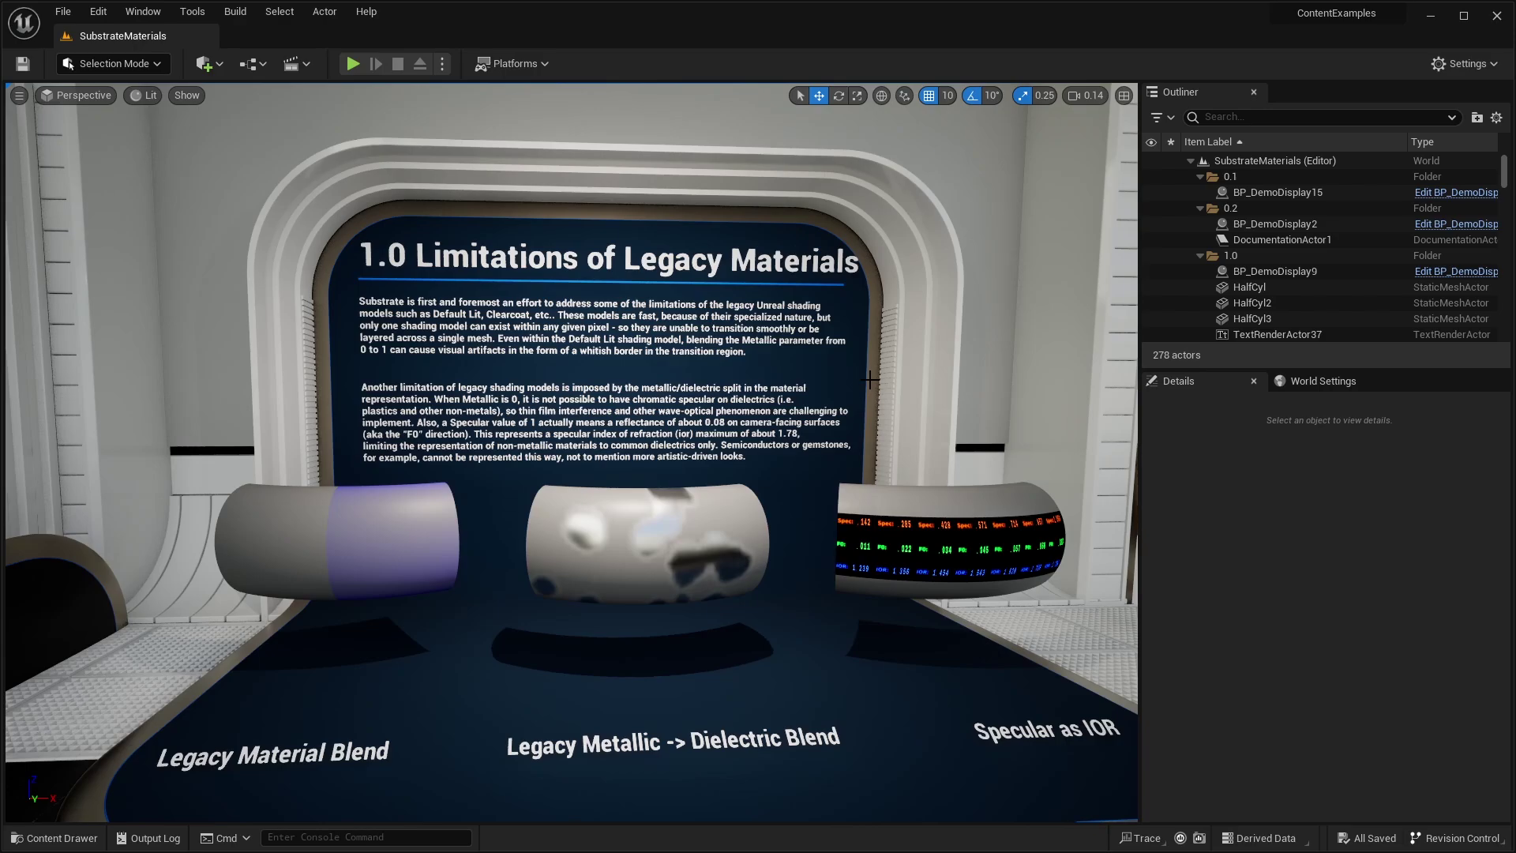
{"action": "key", "text": "w"}
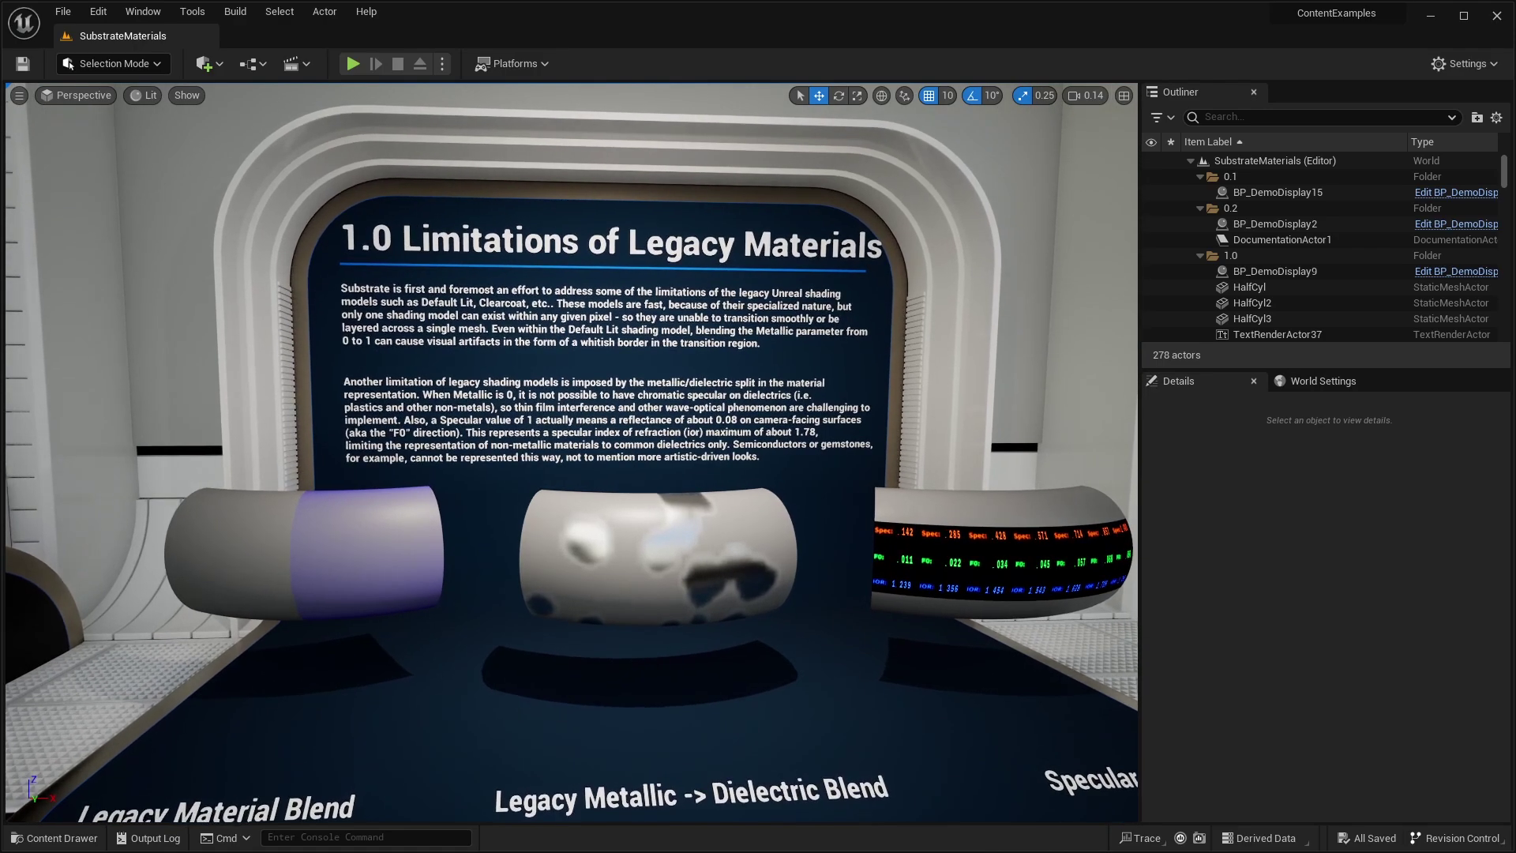
{"action": "key", "text": "w"}
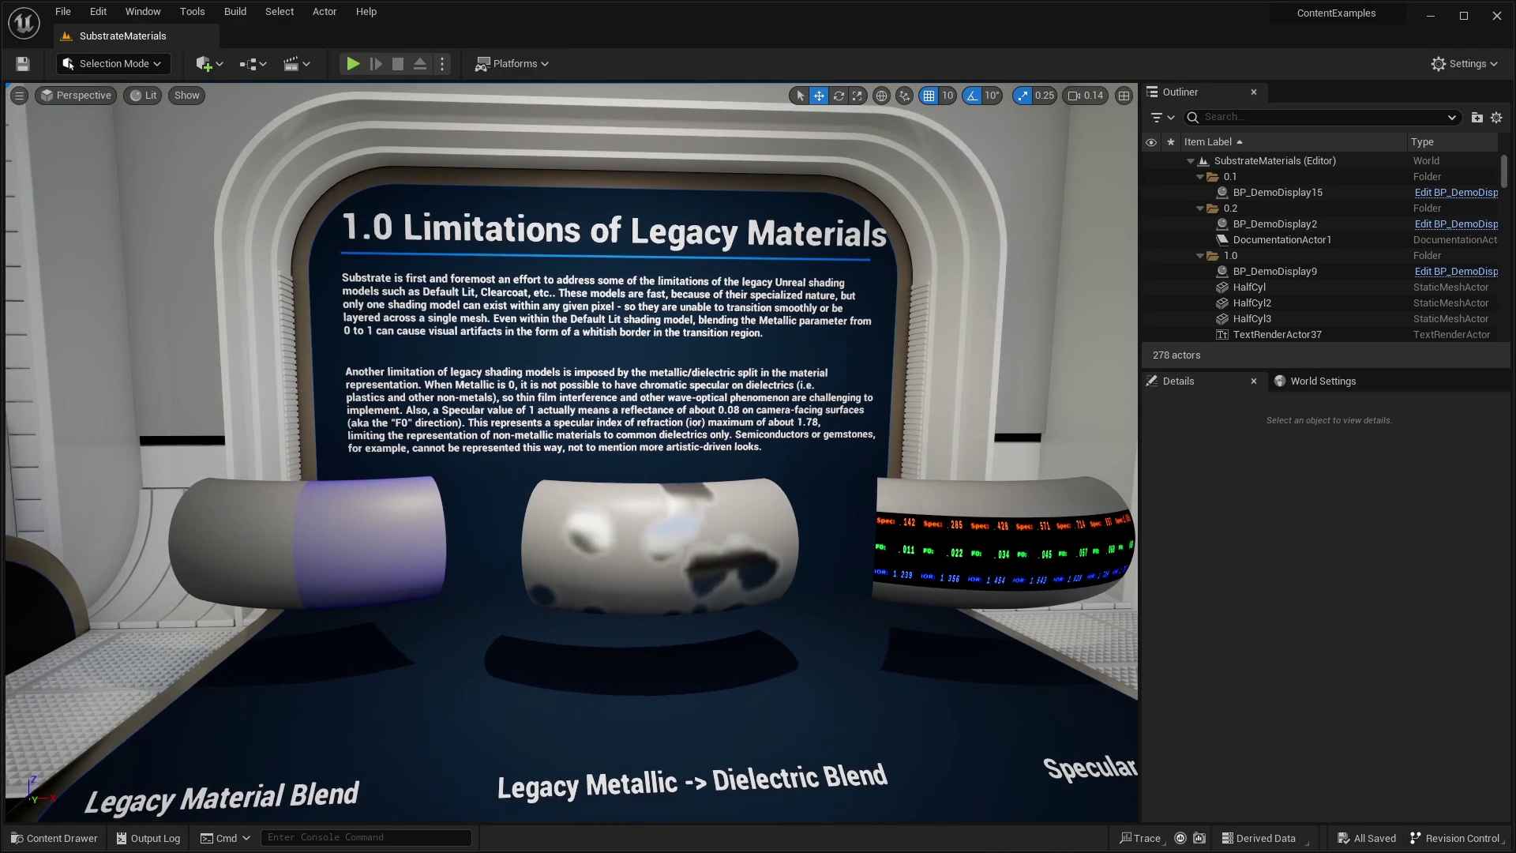
{"action": "key", "text": "w"}
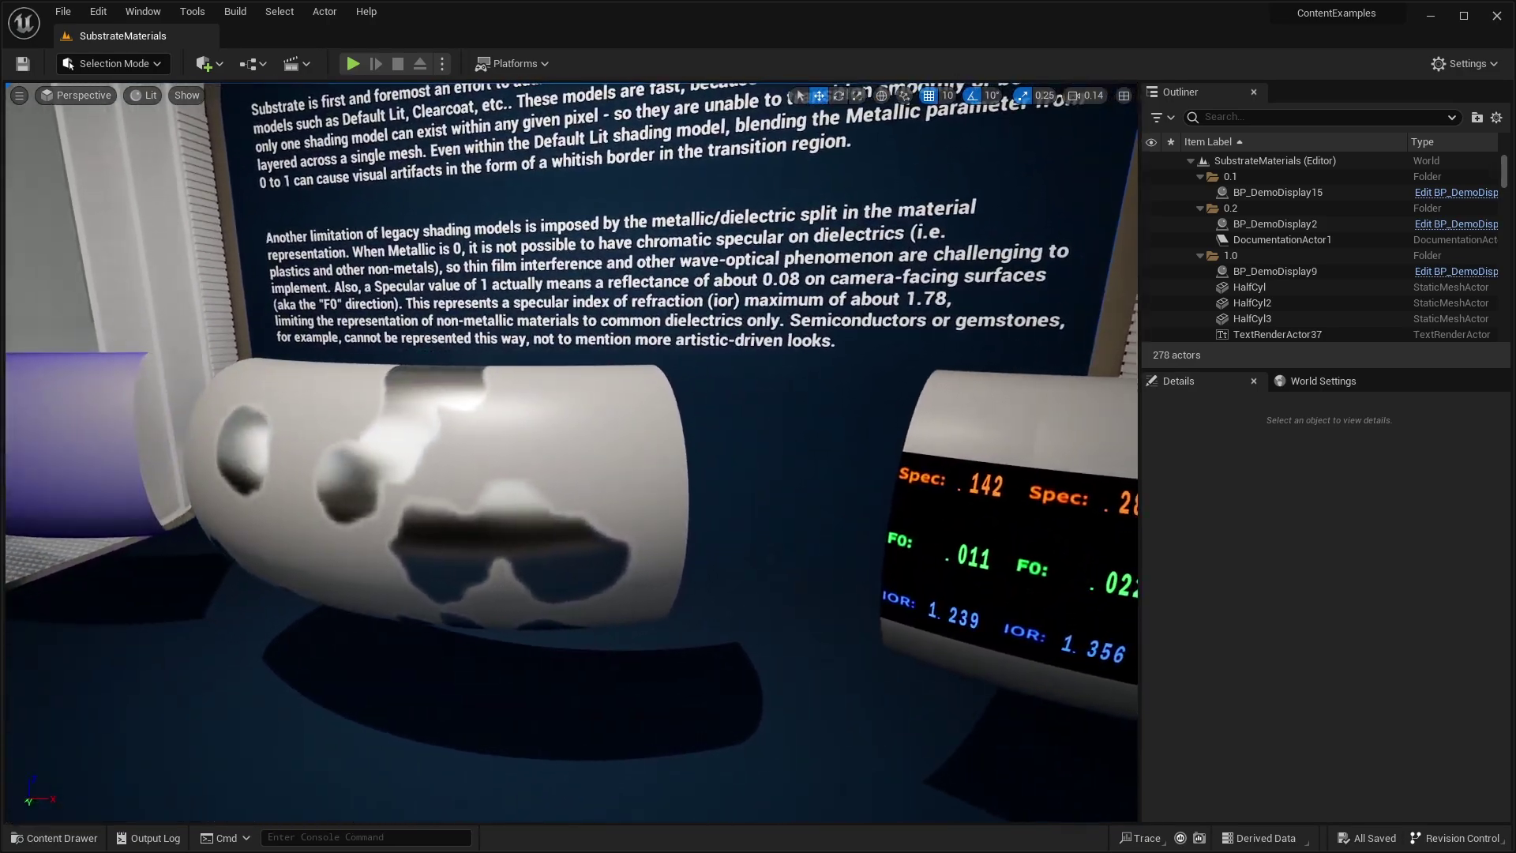
{"action": "key", "text": "s"}
{"action": "key", "text": "s"}
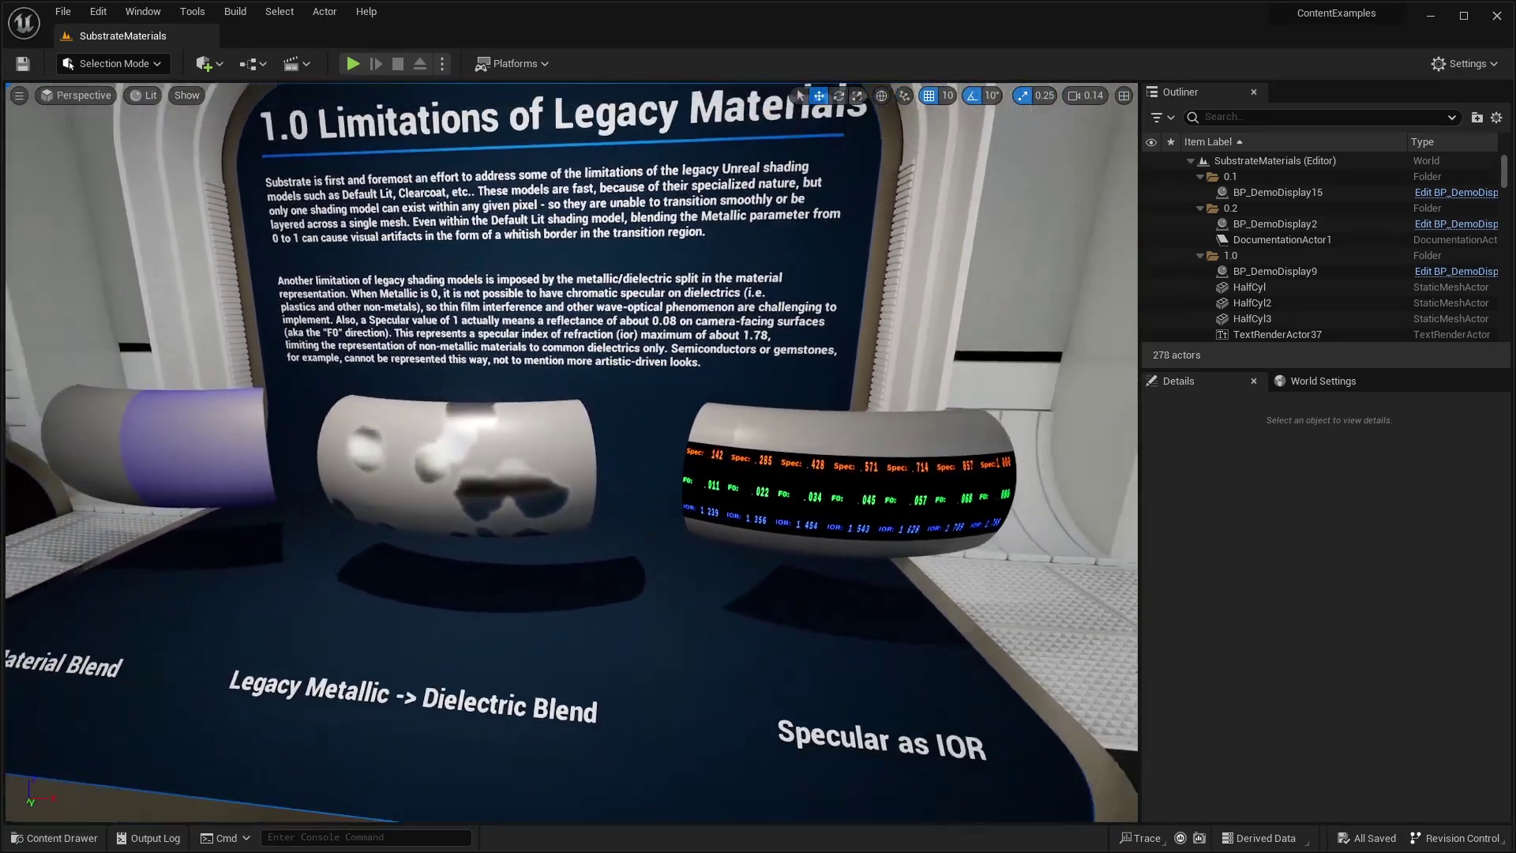
Step: Move on to the 1.1 Legacy Material Conversion display and look over its auto-converted shader balls
{"action": "key", "text": "d"}
{"action": "key", "text": "d"}
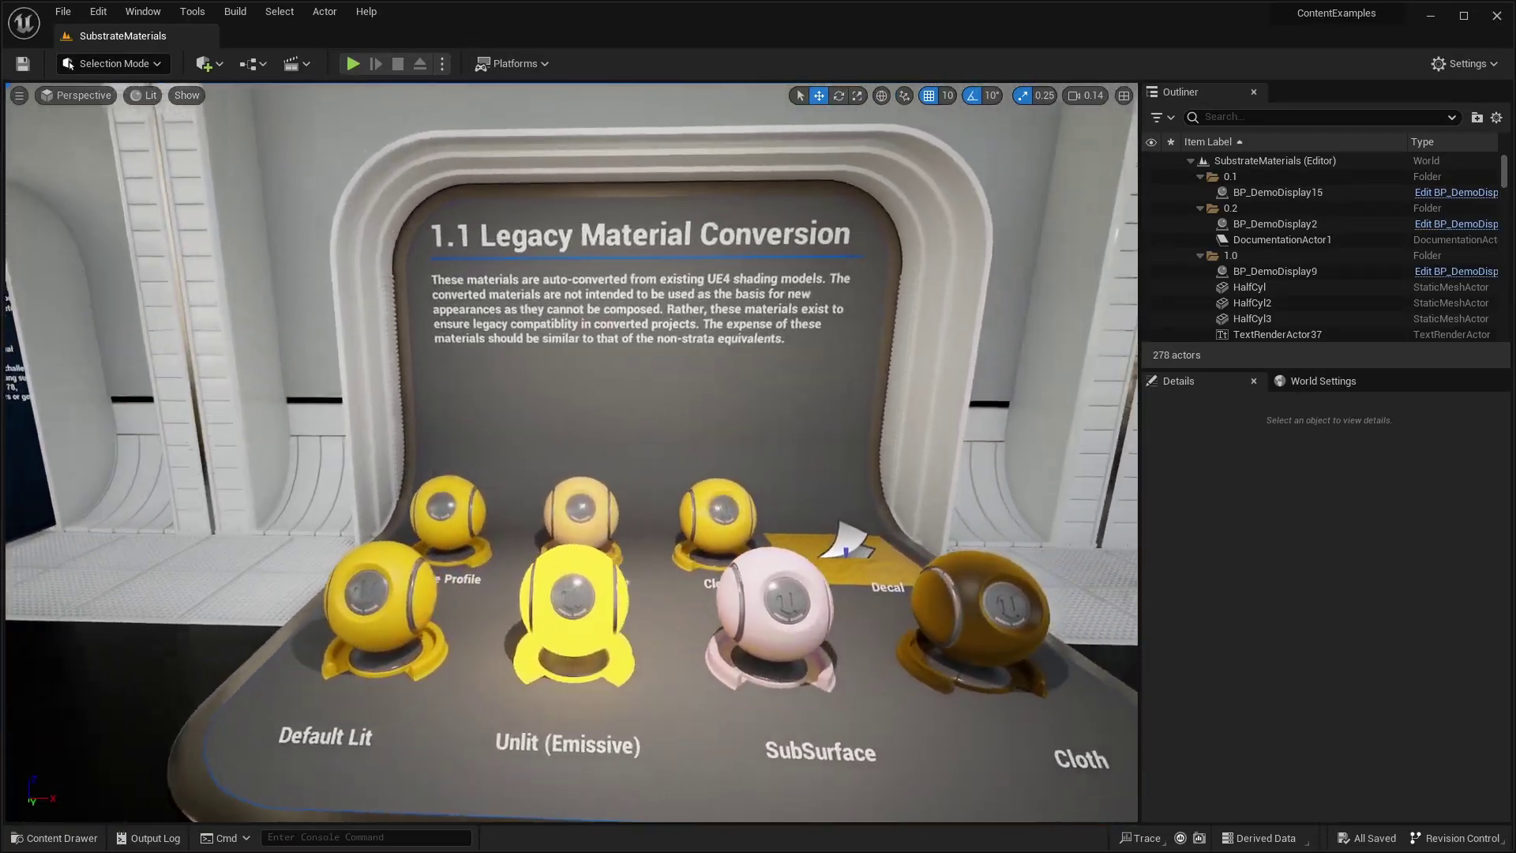
{"action": "key", "text": "w"}
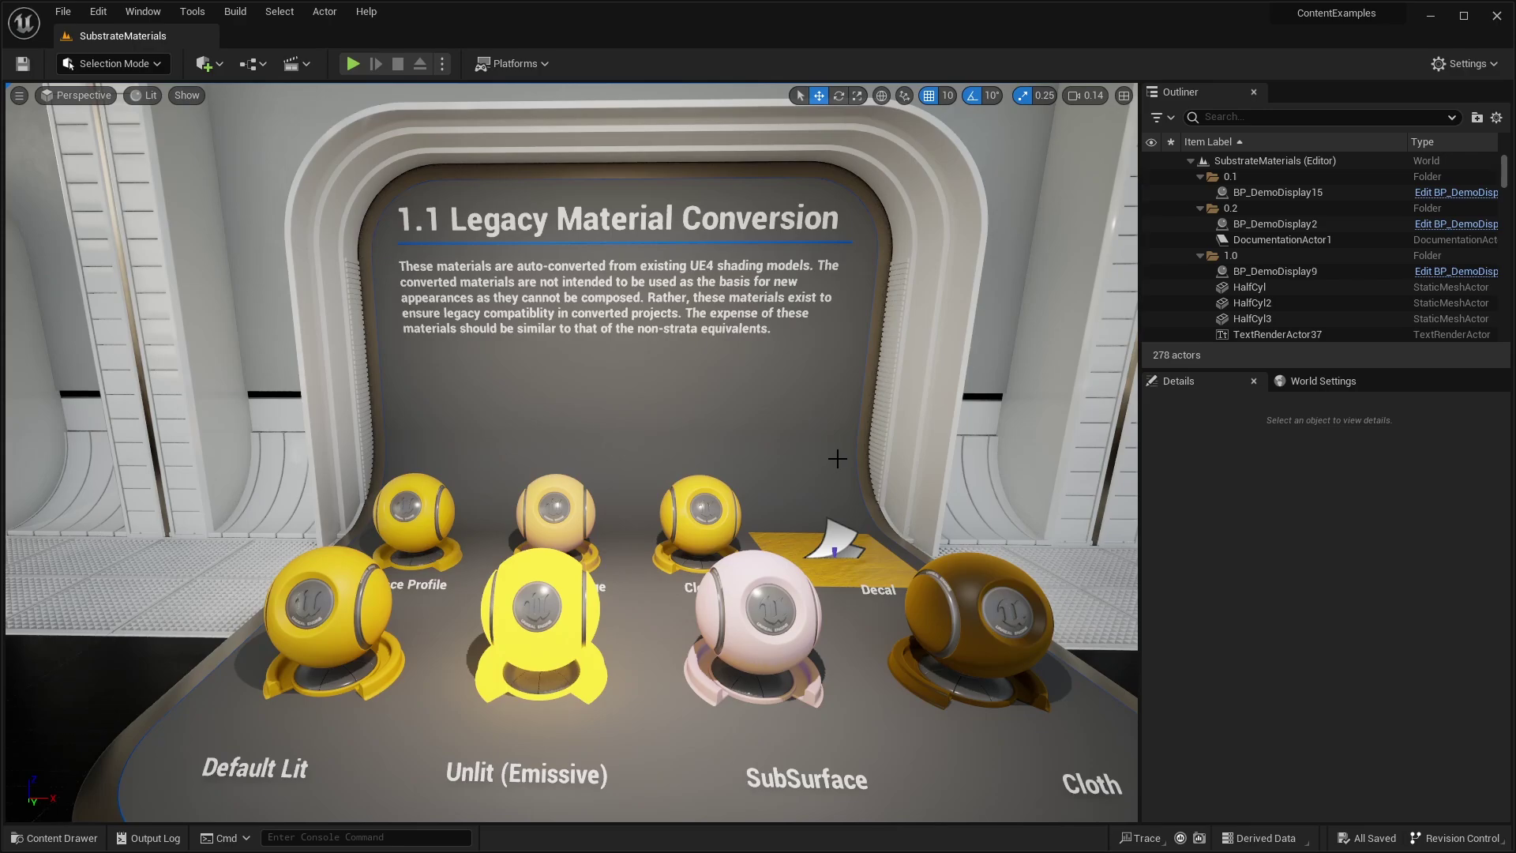
{"action": "key", "text": "w"}
{"action": "key", "text": "s"}
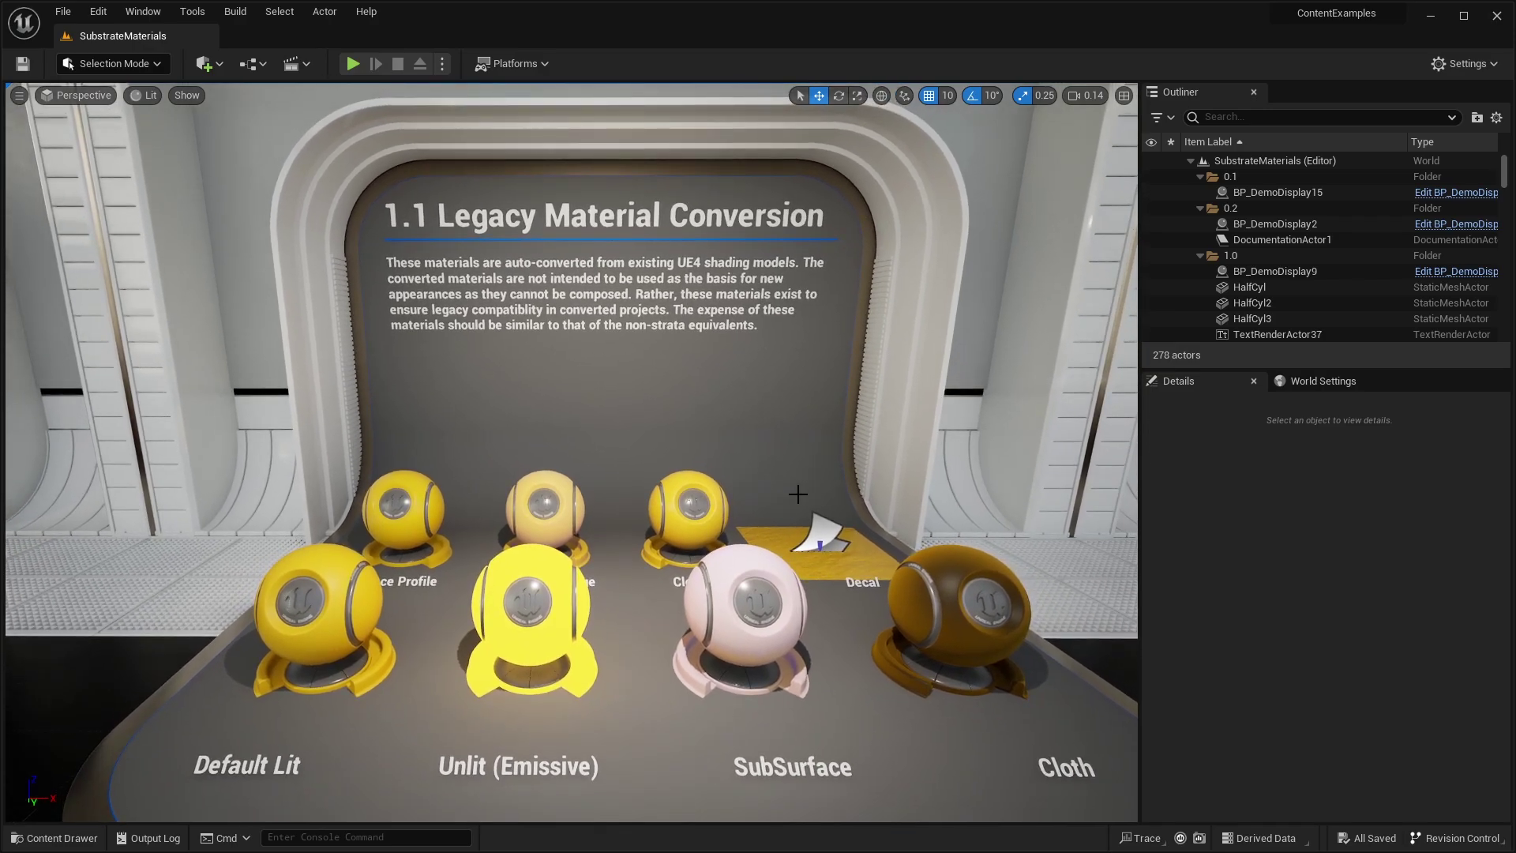
Step: Open the clear coat shader ball's material M_Clearcoat_Legacy and inspect the inputs of its Substrate Legacy Conversion node
{"action": "right_click", "coordinate": [719, 487]}
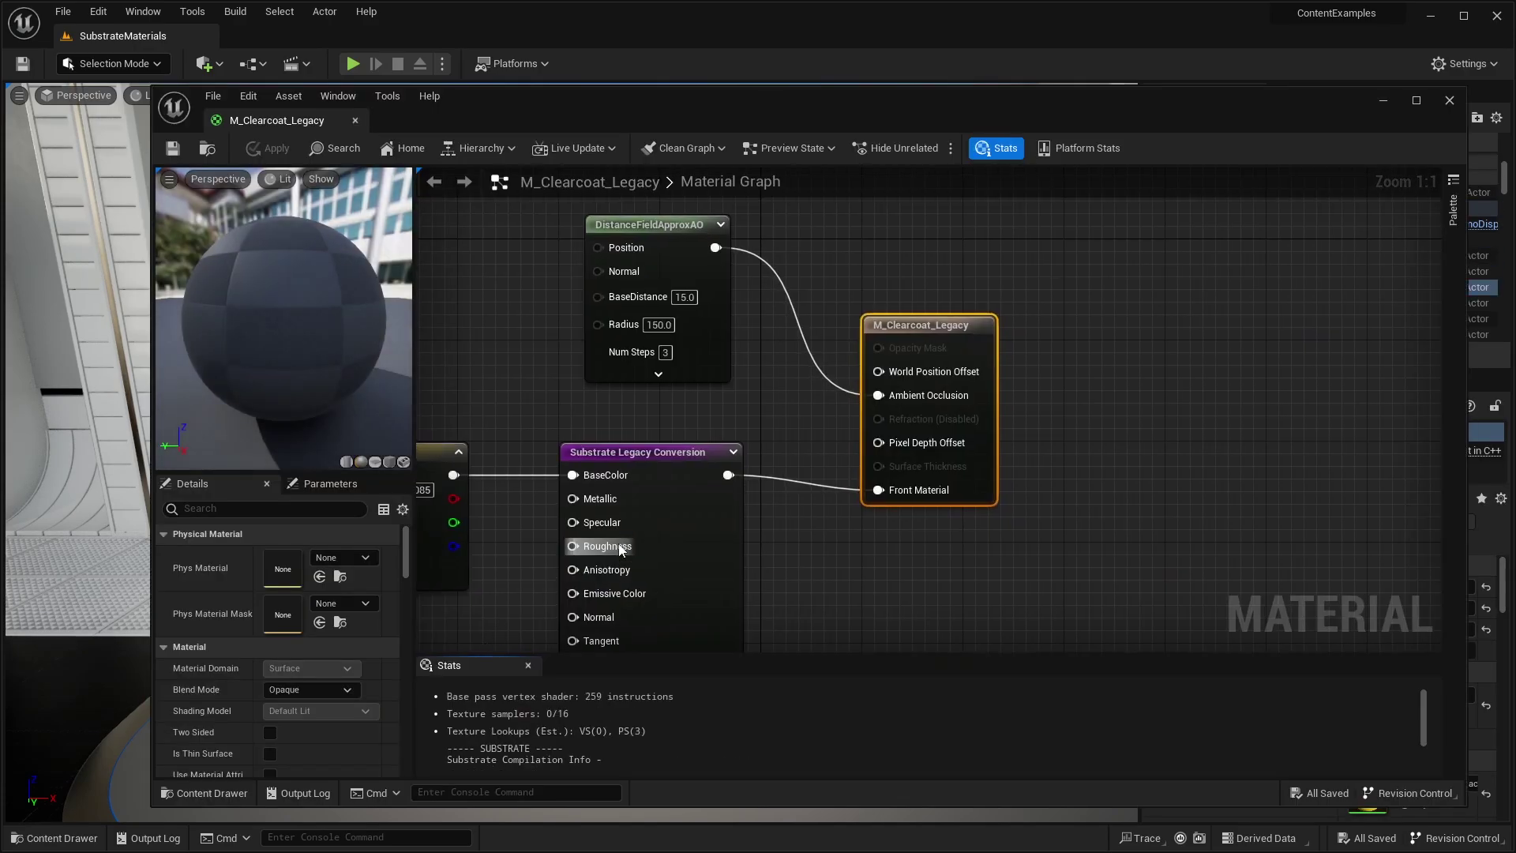
{"action": "scroll", "coordinate": [668, 488], "scroll_direction": "down", "scroll_amount": 2}
{"action": "scroll", "coordinate": [675, 483], "scroll_direction": "down", "scroll_amount": 3}
{"action": "mouse_move", "coordinate": [685, 463]}
{"action": "right_mouse_down"}
{"action": "mouse_move", "coordinate": [873, 359]}
{"action": "mouse_move", "coordinate": [930, 362]}
{"action": "mouse_move", "coordinate": [1042, 308]}
{"action": "right_mouse_up"}
{"action": "scroll", "coordinate": [874, 359], "scroll_direction": "up", "scroll_amount": 3}
{"action": "left_click", "coordinate": [929, 362]}
{"action": "scroll", "coordinate": [973, 397], "scroll_direction": "down", "scroll_amount": 1}
{"action": "scroll", "coordinate": [961, 282], "scroll_direction": "up", "scroll_amount": 1}
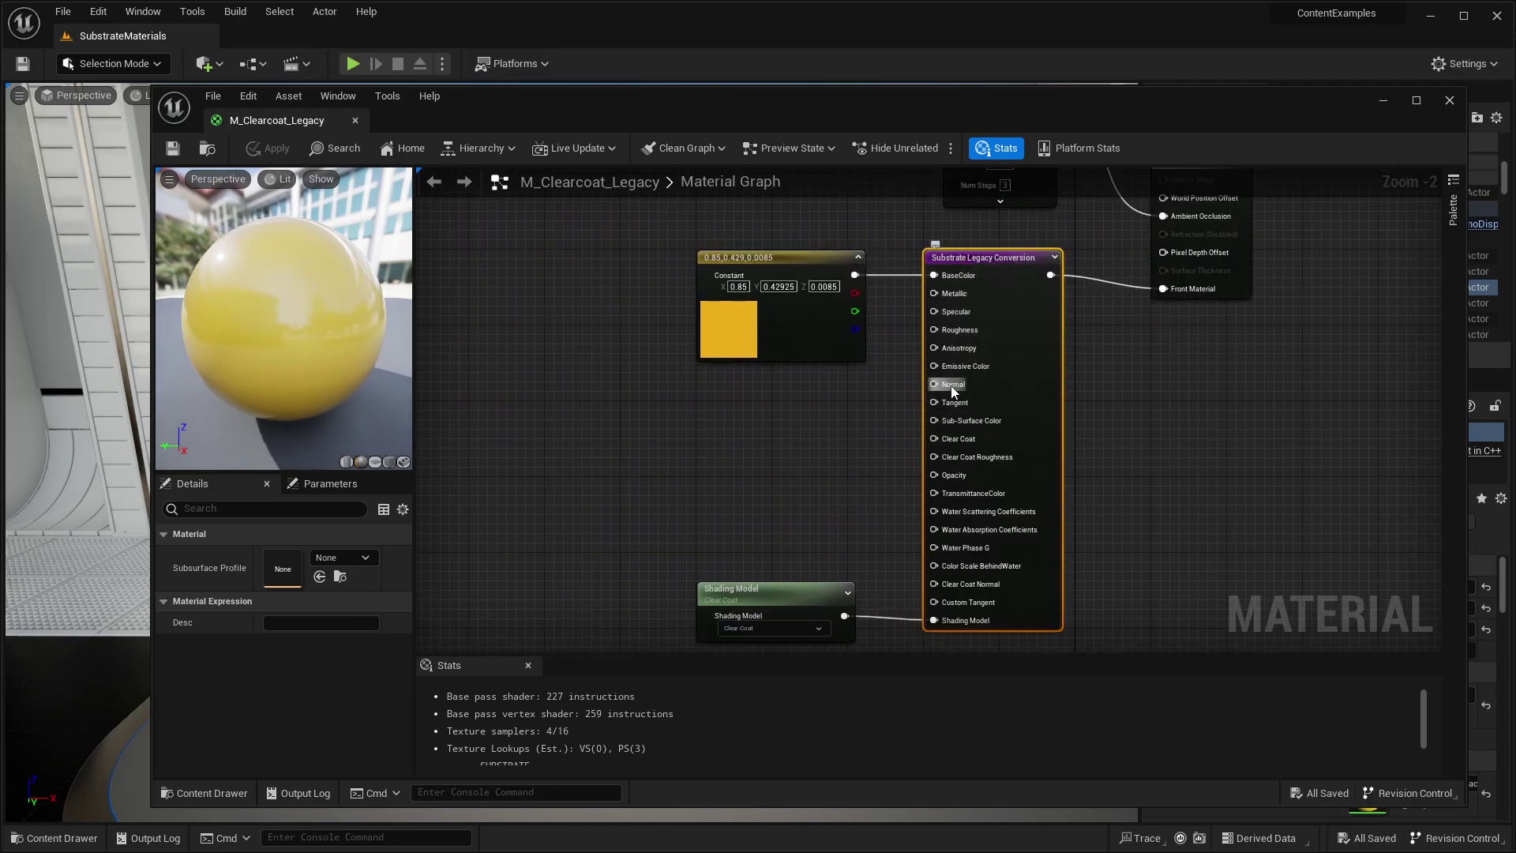
{"action": "mouse_move", "coordinate": [954, 296]}
{"action": "right_click_drag", "start_coordinate": [929, 351], "coordinate": [930, 298]}
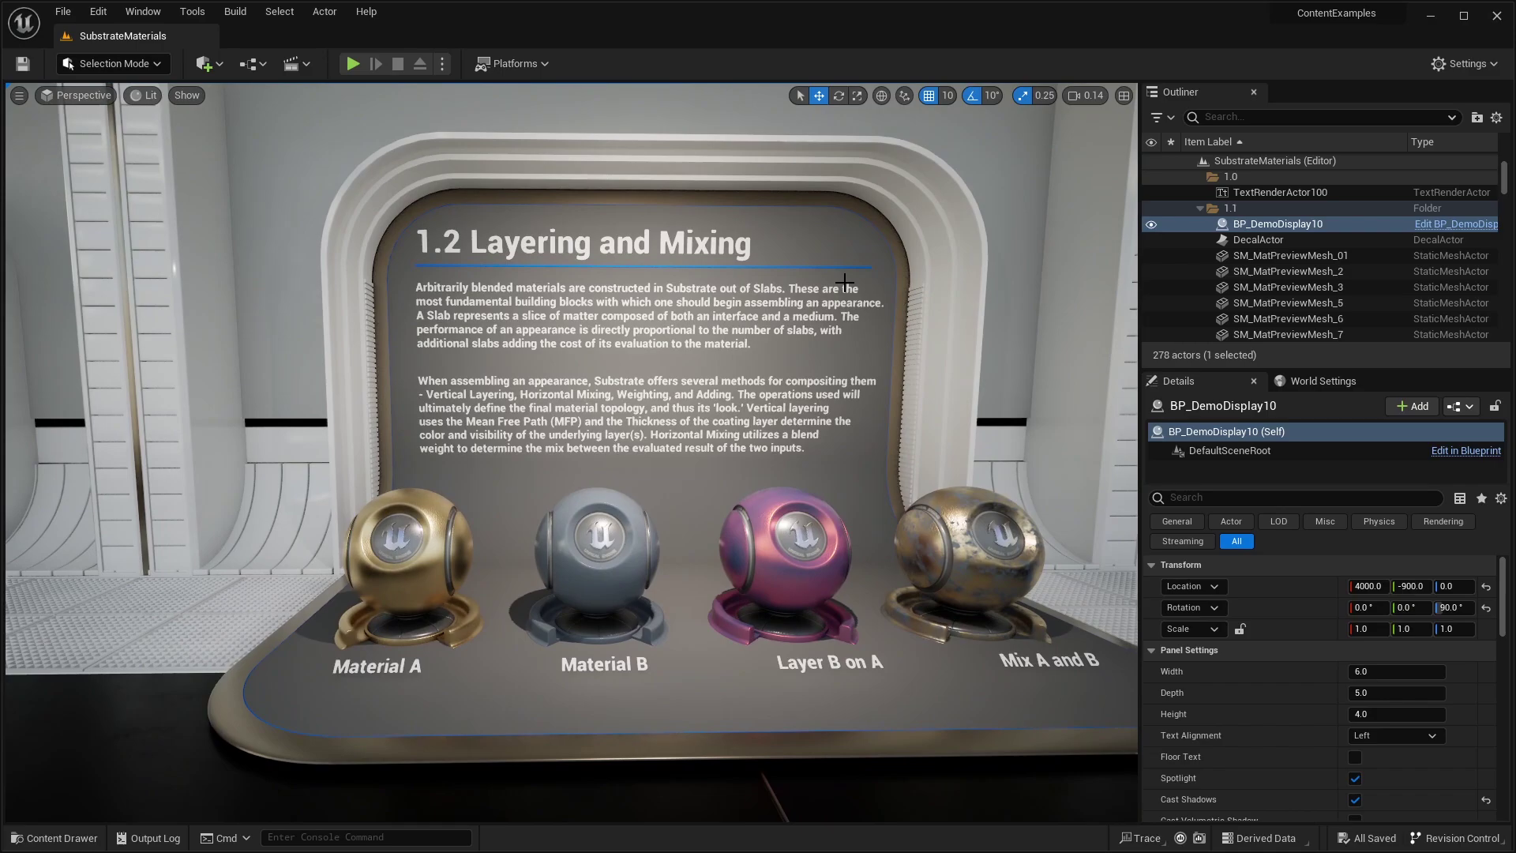
Step: View the 1.2 Layering and Mixing display, and examine the checkered gold-and-purple shader ball up close
{"action": "key", "text": "w"}
{"action": "right_click_drag", "start_coordinate": [861, 284], "coordinate": [774, 322]}
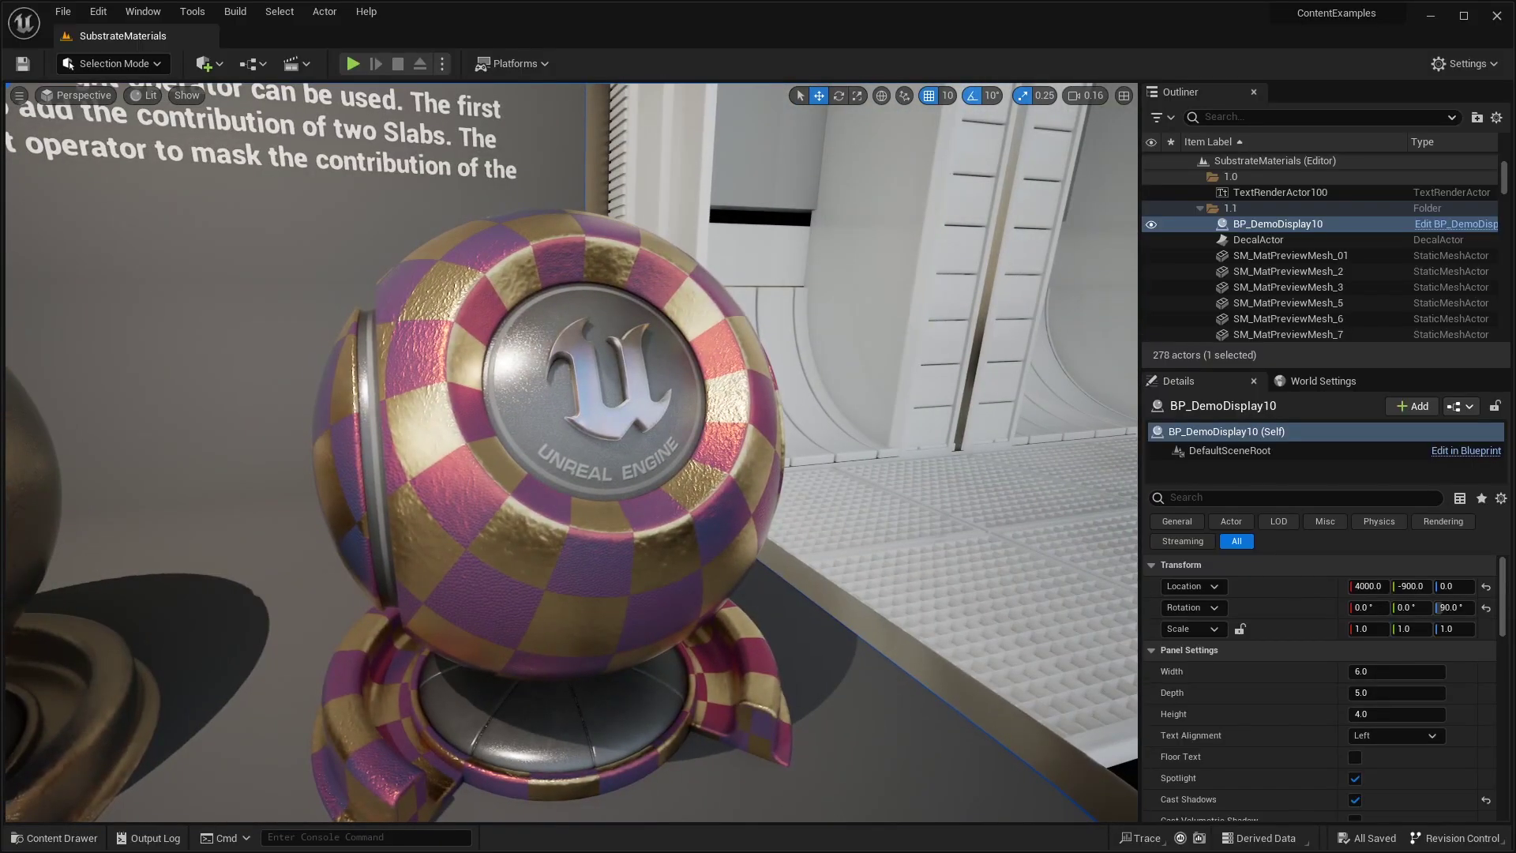
{"action": "right_click_drag", "start_coordinate": [572, 452], "coordinate": [533, 466]}
{"action": "right_click_drag", "start_coordinate": [711, 506], "coordinate": [715, 548]}
Step: Locate the checkered shader ball's first material among the assets, open M_Substrate_SlabIntroF to inspect its graph and preview, and close it
{"action": "right_click", "coordinate": [735, 517]}
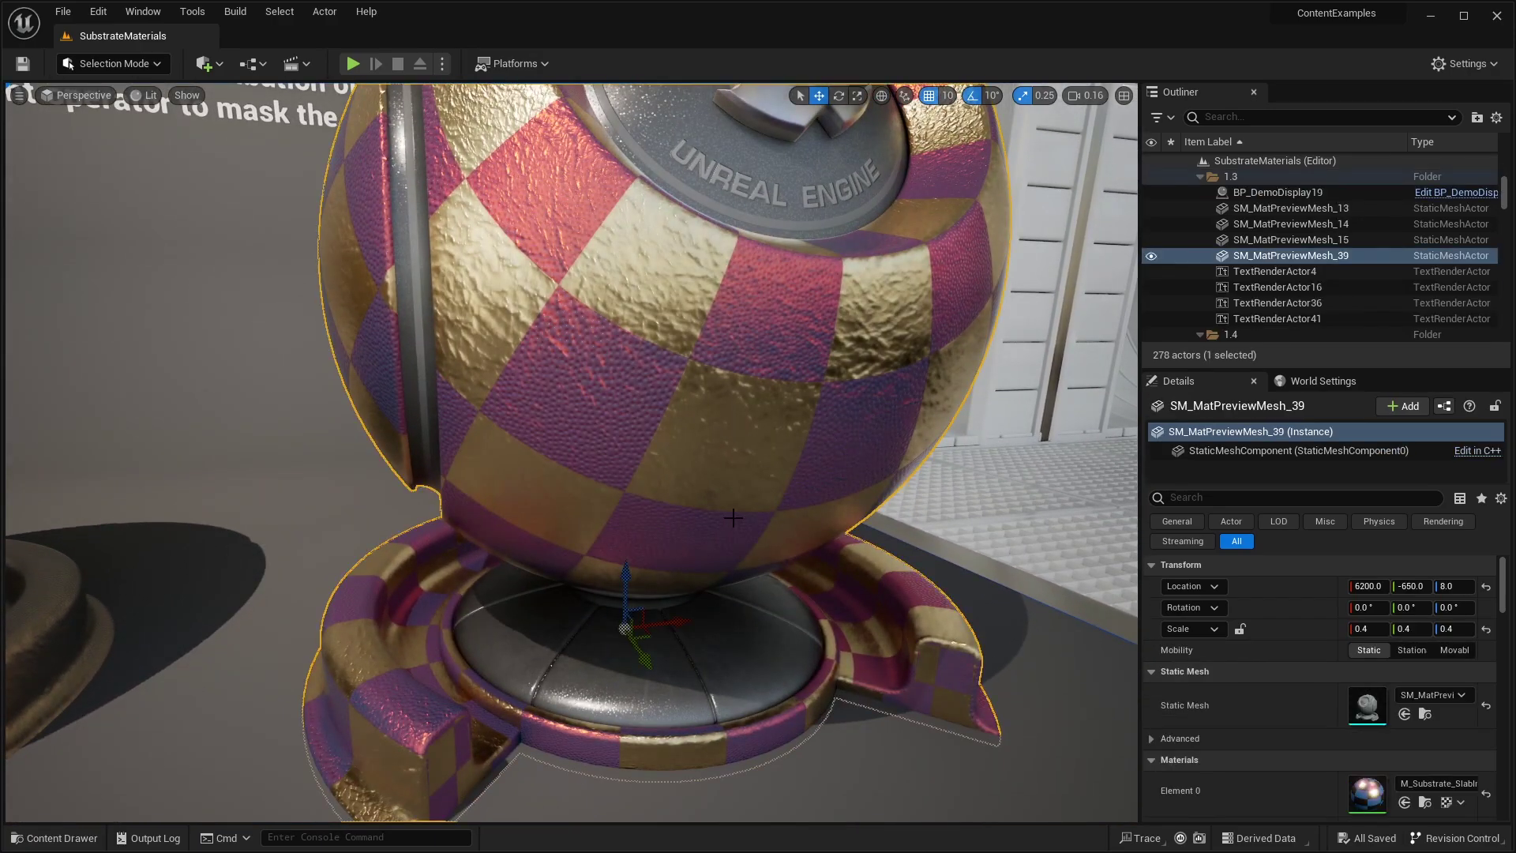
{"action": "left_click", "coordinate": [905, 621]}
{"action": "scroll", "coordinate": [1188, 717], "scroll_direction": "down", "scroll_amount": 2}
{"action": "left_click", "coordinate": [1425, 753]}
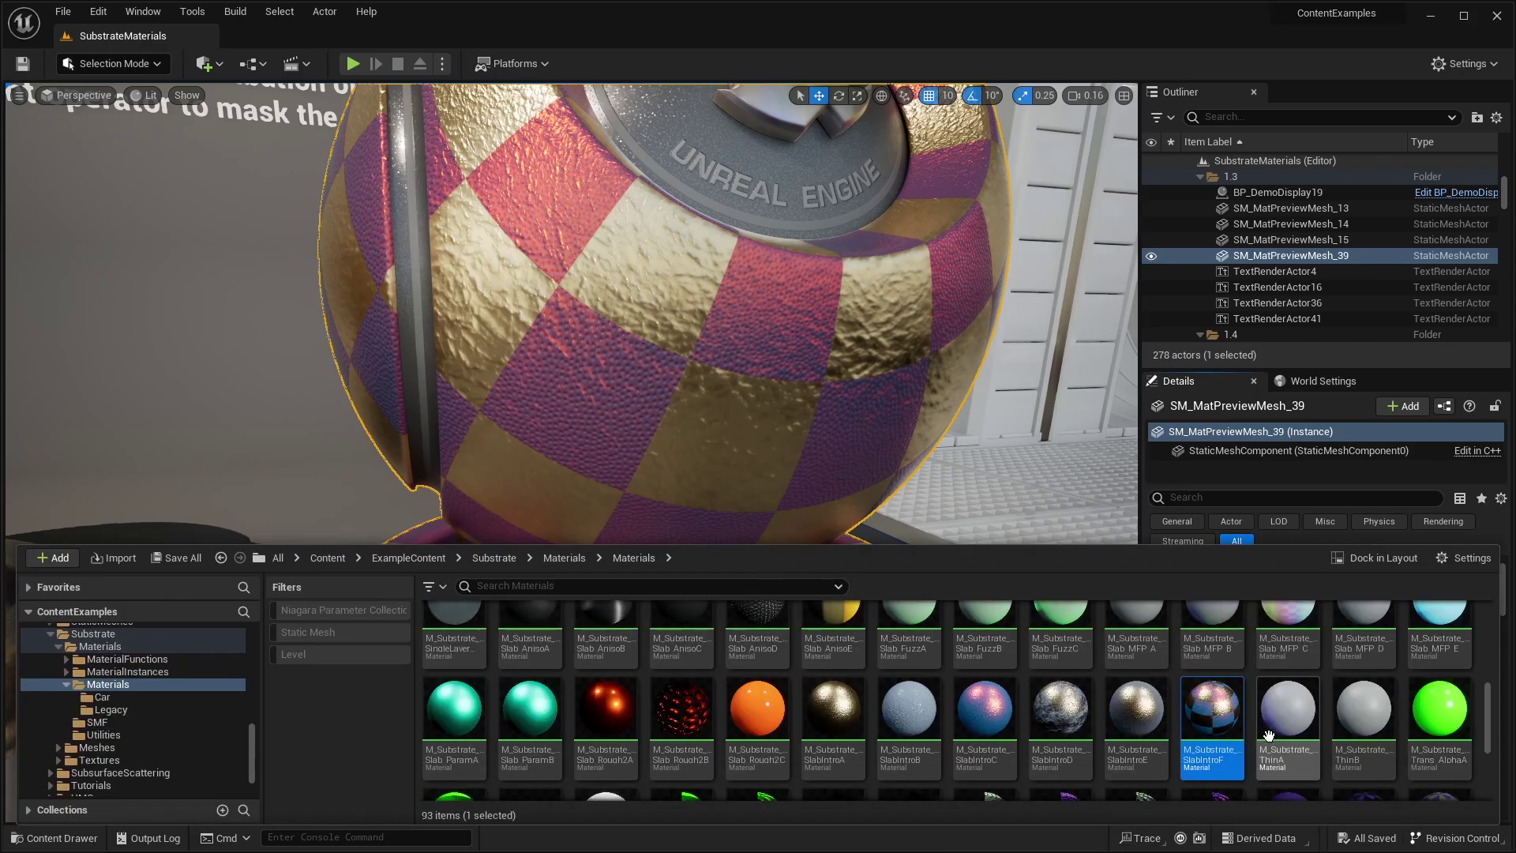
{"action": "double_click", "coordinate": [1230, 738]}
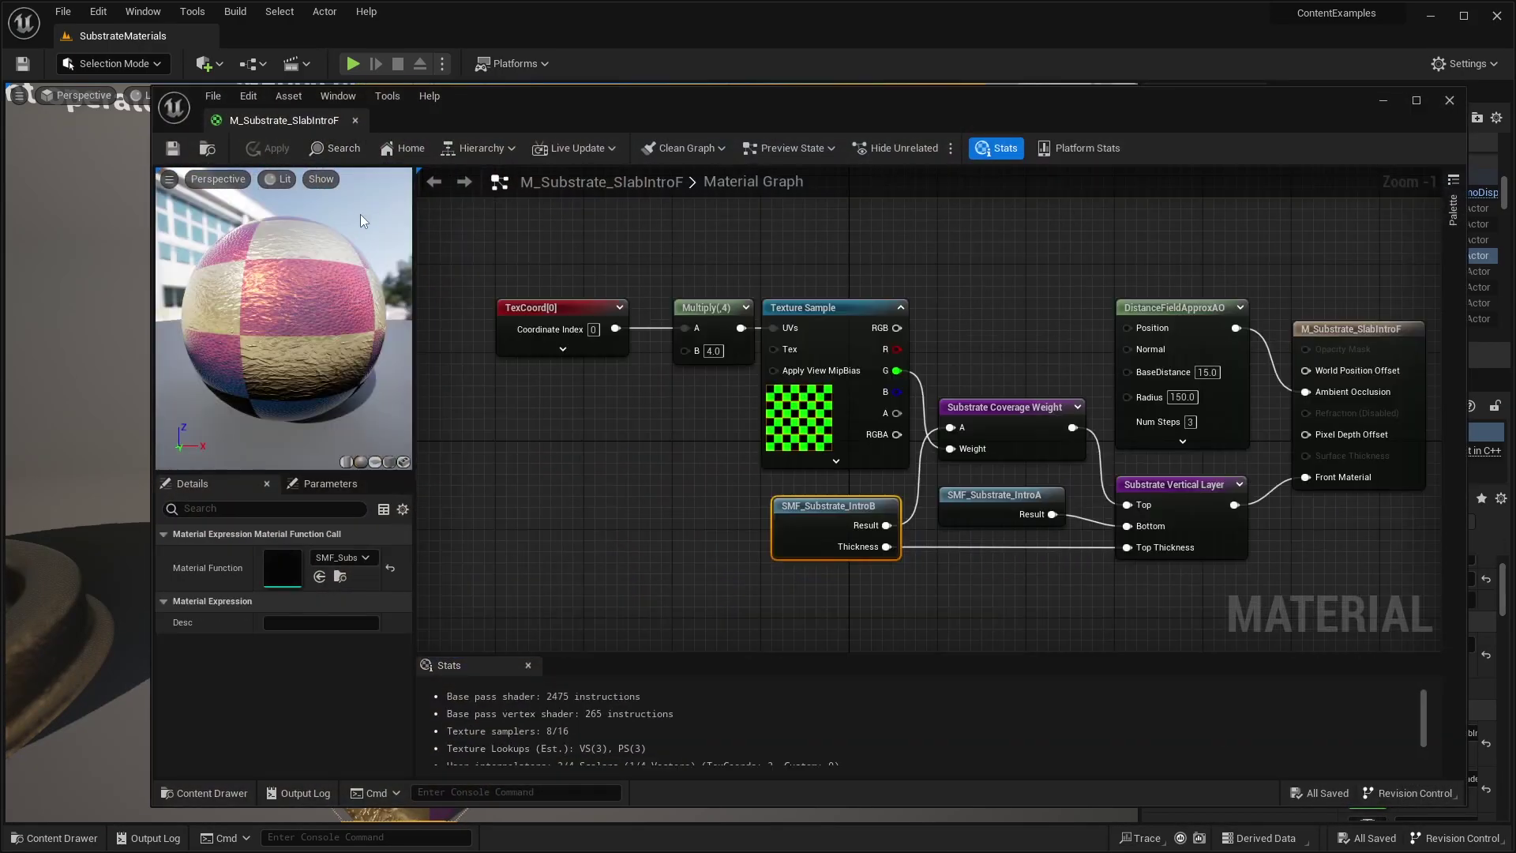
{"action": "left_click_drag", "start_coordinate": [358, 216], "coordinate": [388, 212]}
{"action": "left_click", "coordinate": [355, 120]}
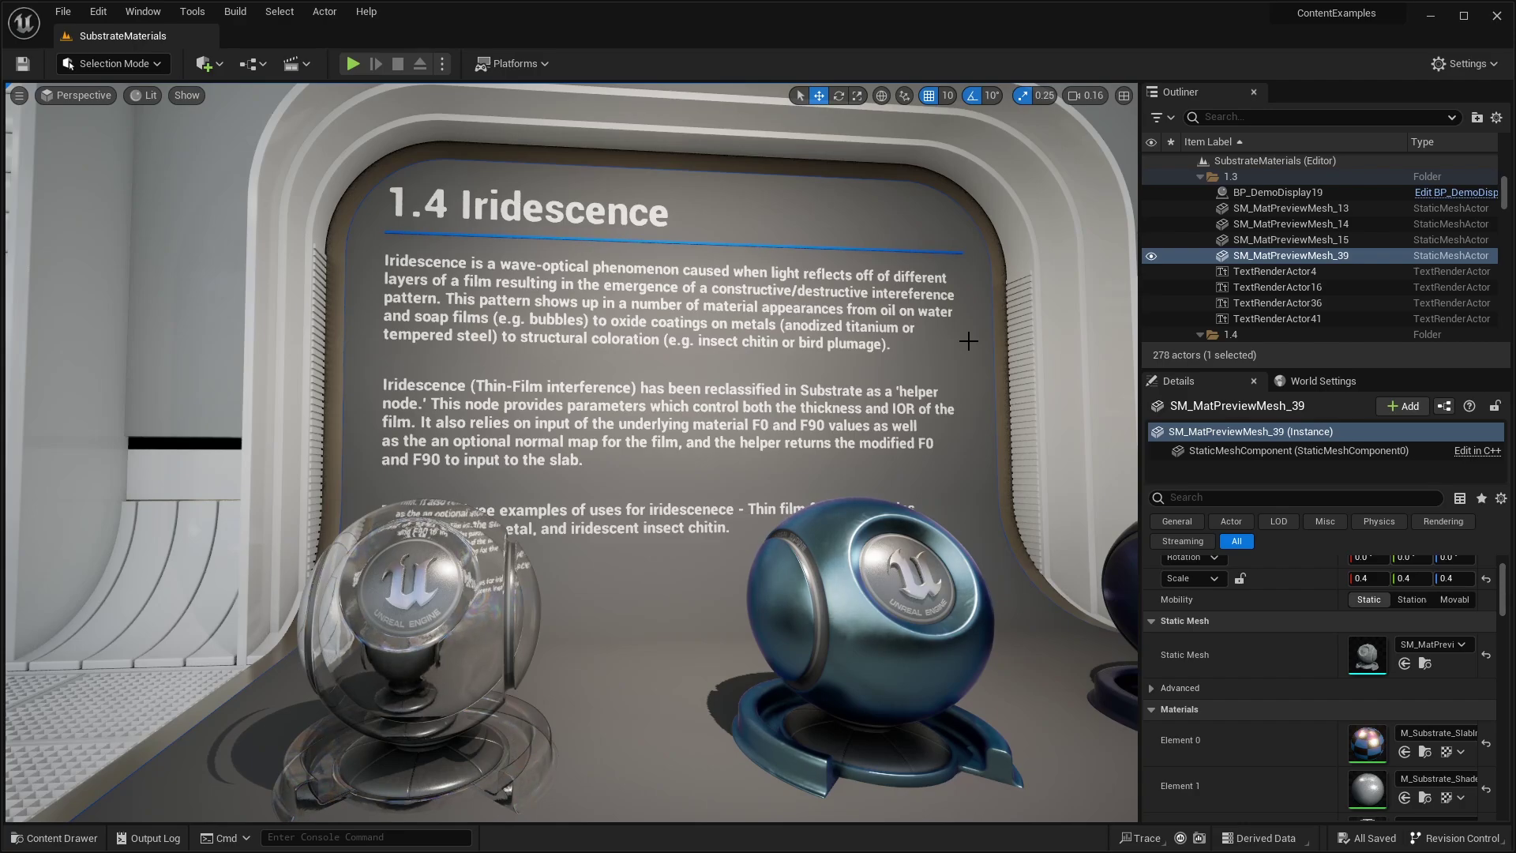
Step: Read the 1.4 Iridescence display and approach its transparent thin-film shader ball
{"action": "key", "text": "w"}
{"action": "scroll", "coordinate": [969, 341], "scroll_direction": "down", "scroll_amount": 3}
{"action": "right_click_drag", "start_coordinate": [969, 341], "coordinate": [968, 388]}
{"action": "key", "text": "d"}
{"action": "key", "text": "a"}
{"action": "key", "text": "d"}
{"action": "right_click_drag", "start_coordinate": [967, 205], "coordinate": [853, 204]}
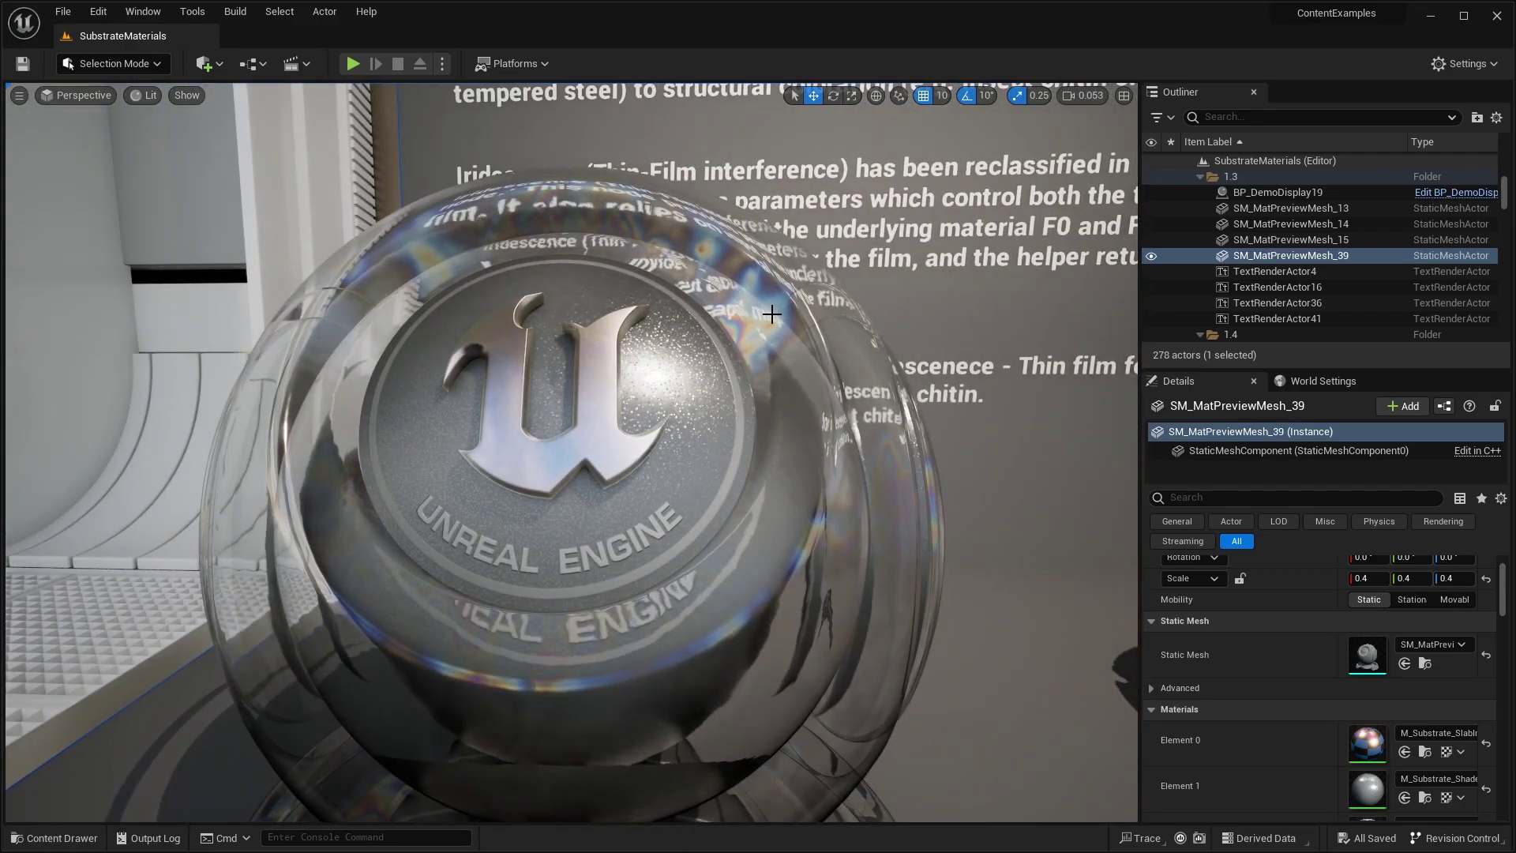
Step: Inspect the thin-film reflections on the transparent shader ball and the blue metallic shader ball from several angles
{"action": "key", "text": "s"}
{"action": "right_click_drag", "start_coordinate": [776, 313], "coordinate": [916, 325]}
{"action": "key", "text": "a"}
{"action": "right_click_drag", "start_coordinate": [727, 324], "coordinate": [565, 330]}
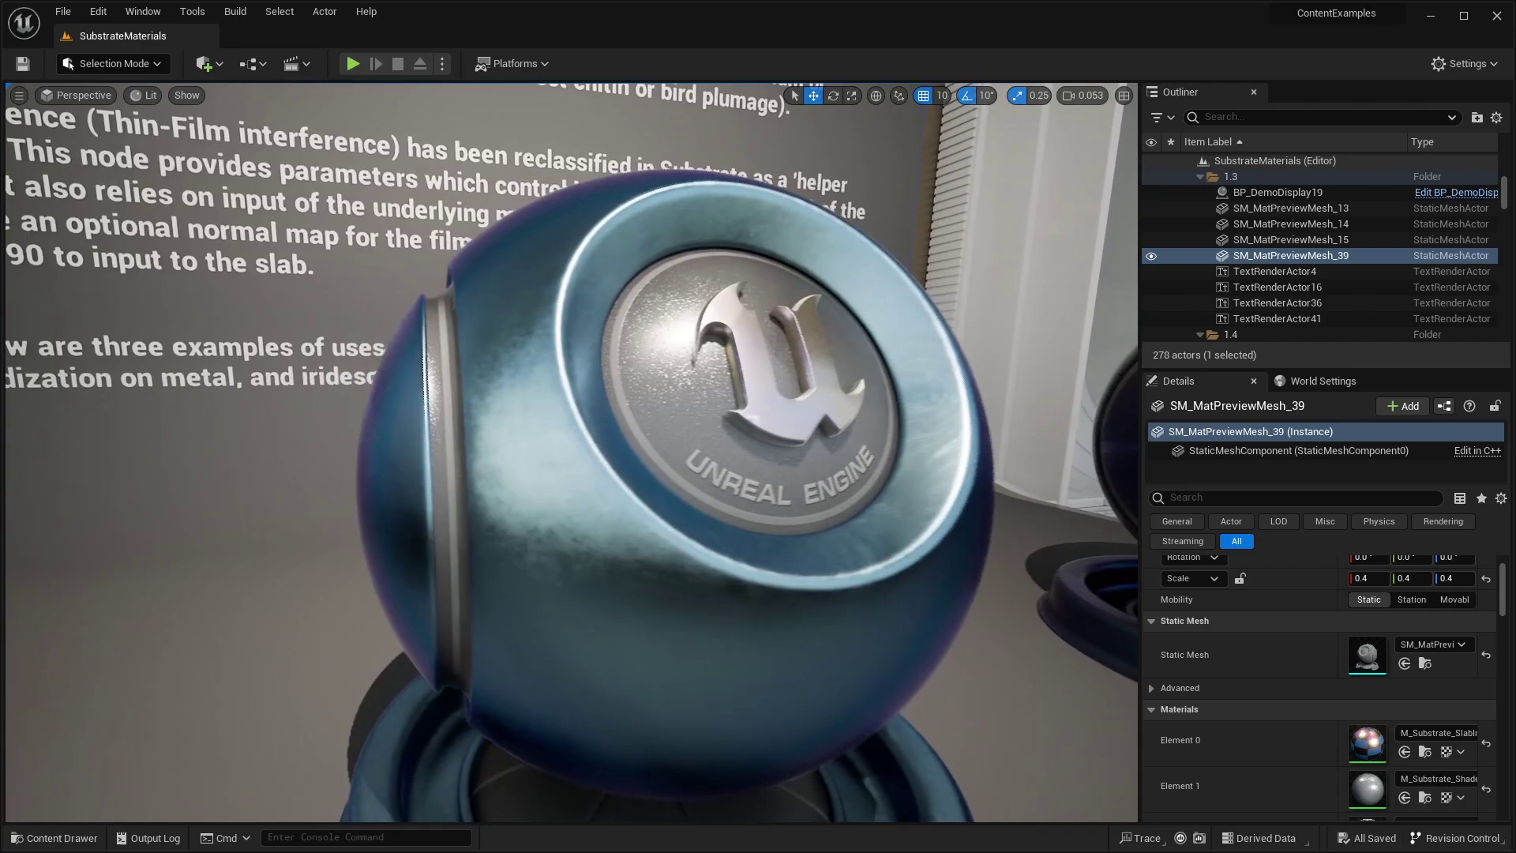
{"action": "right_click_drag", "start_coordinate": [580, 243], "coordinate": [529, 203]}
{"action": "mouse_move", "coordinate": [733, 204]}
{"action": "right_mouse_down"}
{"action": "mouse_move", "coordinate": [703, 203]}
{"action": "mouse_move", "coordinate": [733, 204]}
{"action": "right_mouse_up"}
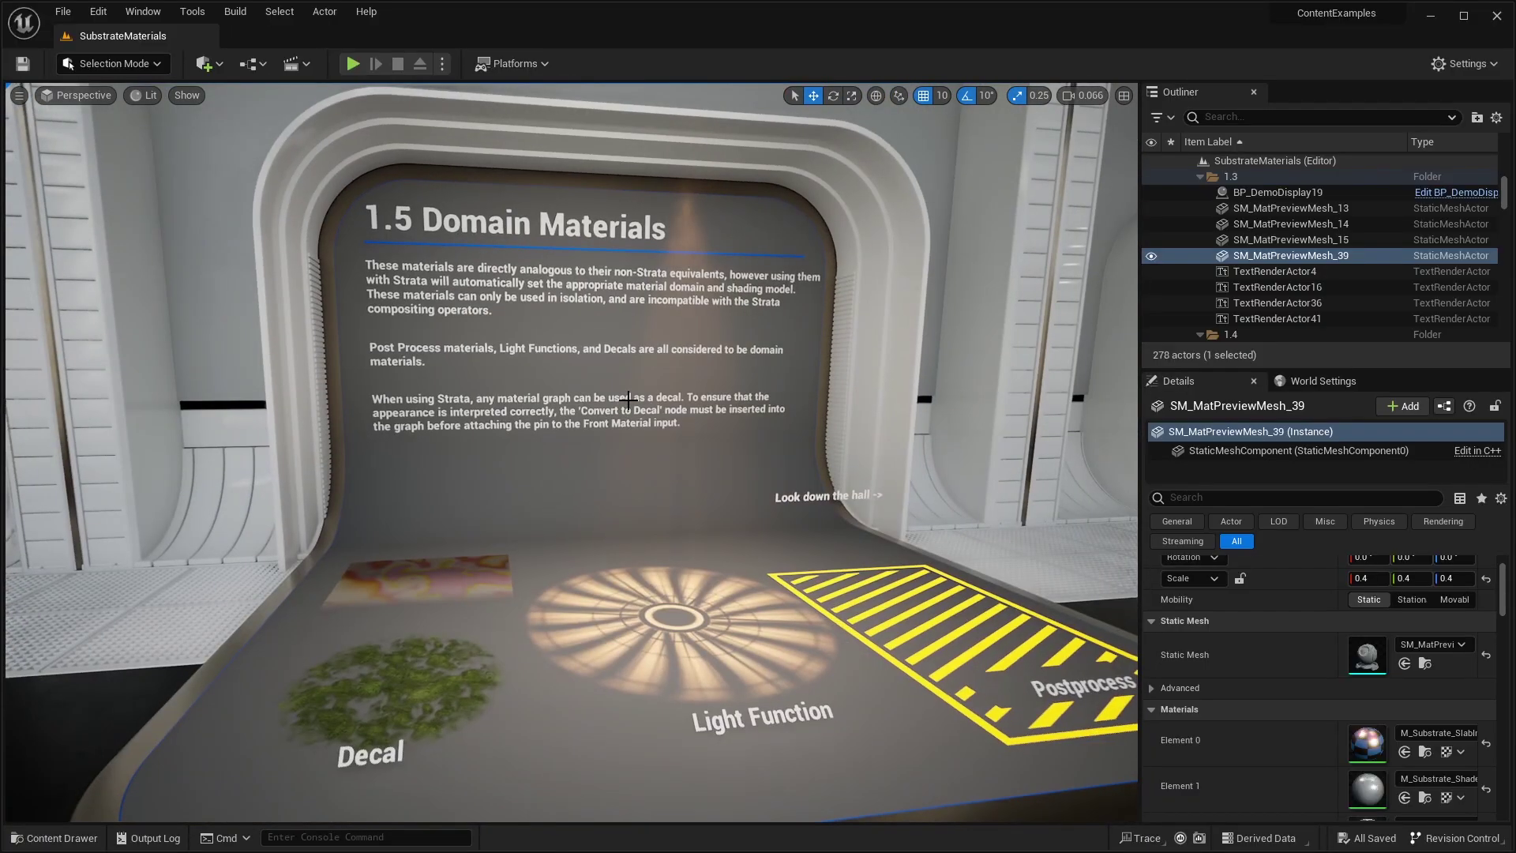
Step: Examine the 1.5 Domain Materials display with its decal, light function and postprocess samples
{"action": "scroll", "coordinate": [628, 400], "scroll_direction": "down", "scroll_amount": 1}
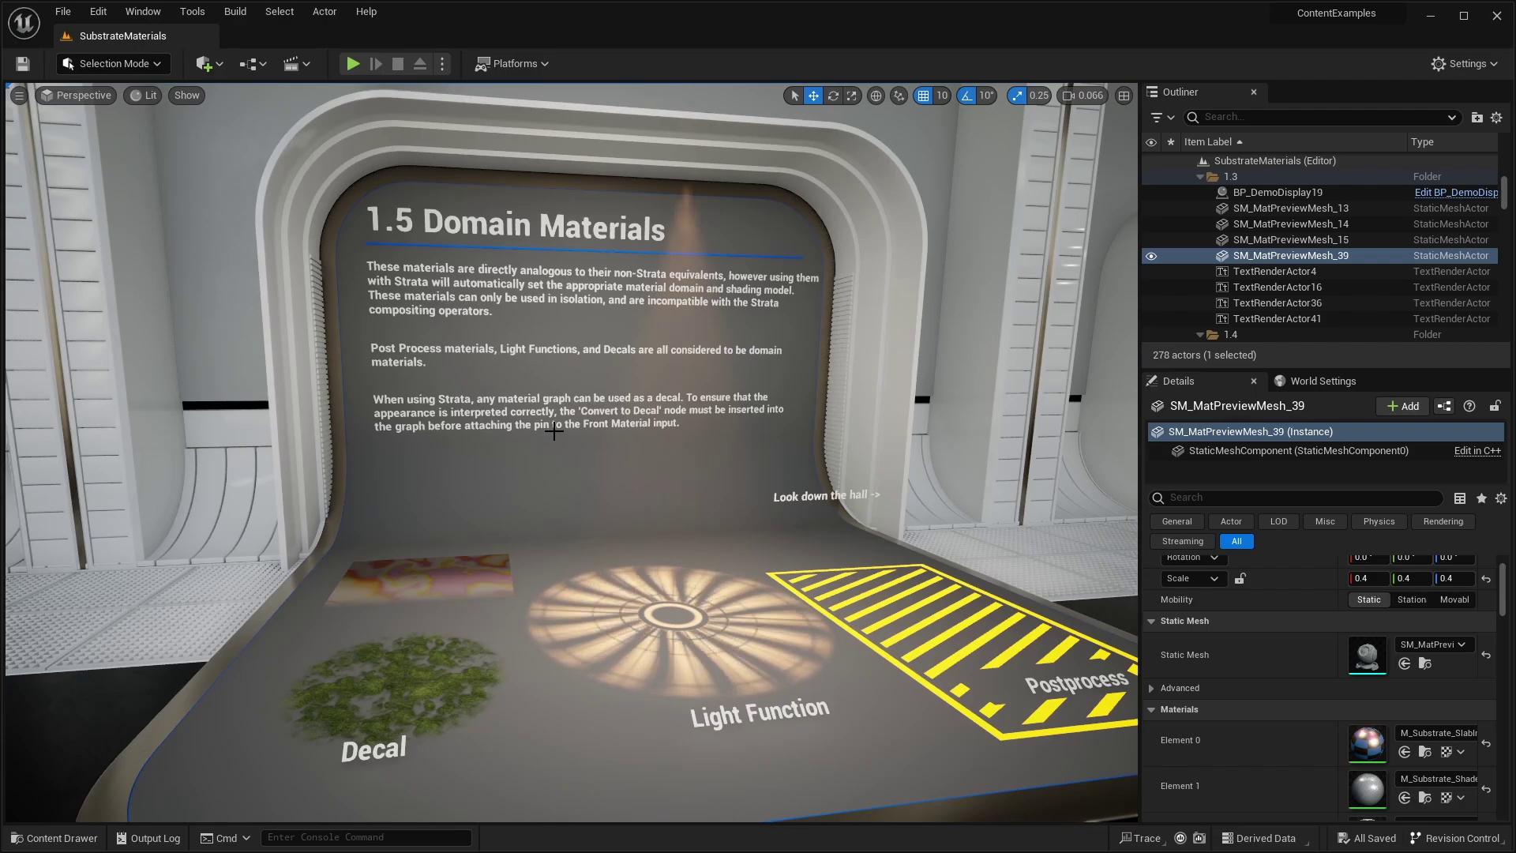
{"action": "key", "text": "w"}
{"action": "right_click_drag", "start_coordinate": [659, 424], "coordinate": [545, 531]}
{"action": "key", "text": "d"}
{"action": "right_click_drag", "start_coordinate": [790, 466], "coordinate": [694, 434]}
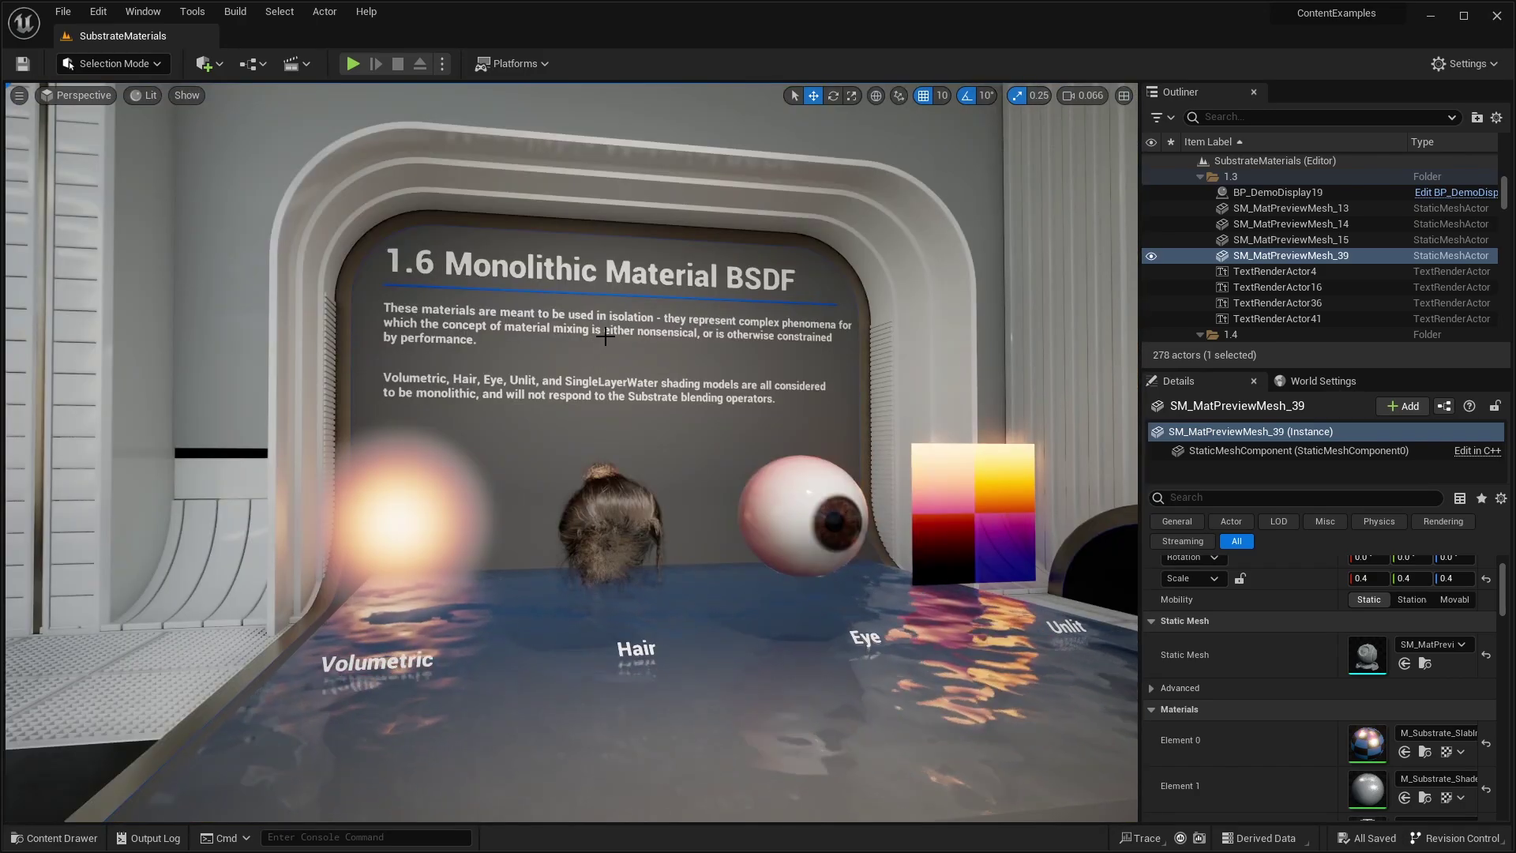
Step: Read the 1.6 Monolithic Material BSDF display, view its samples up close and open the eyeball's M_Substrate_Eye material
{"action": "key", "text": "w"}
{"action": "right_click_drag", "start_coordinate": [604, 337], "coordinate": [501, 305]}
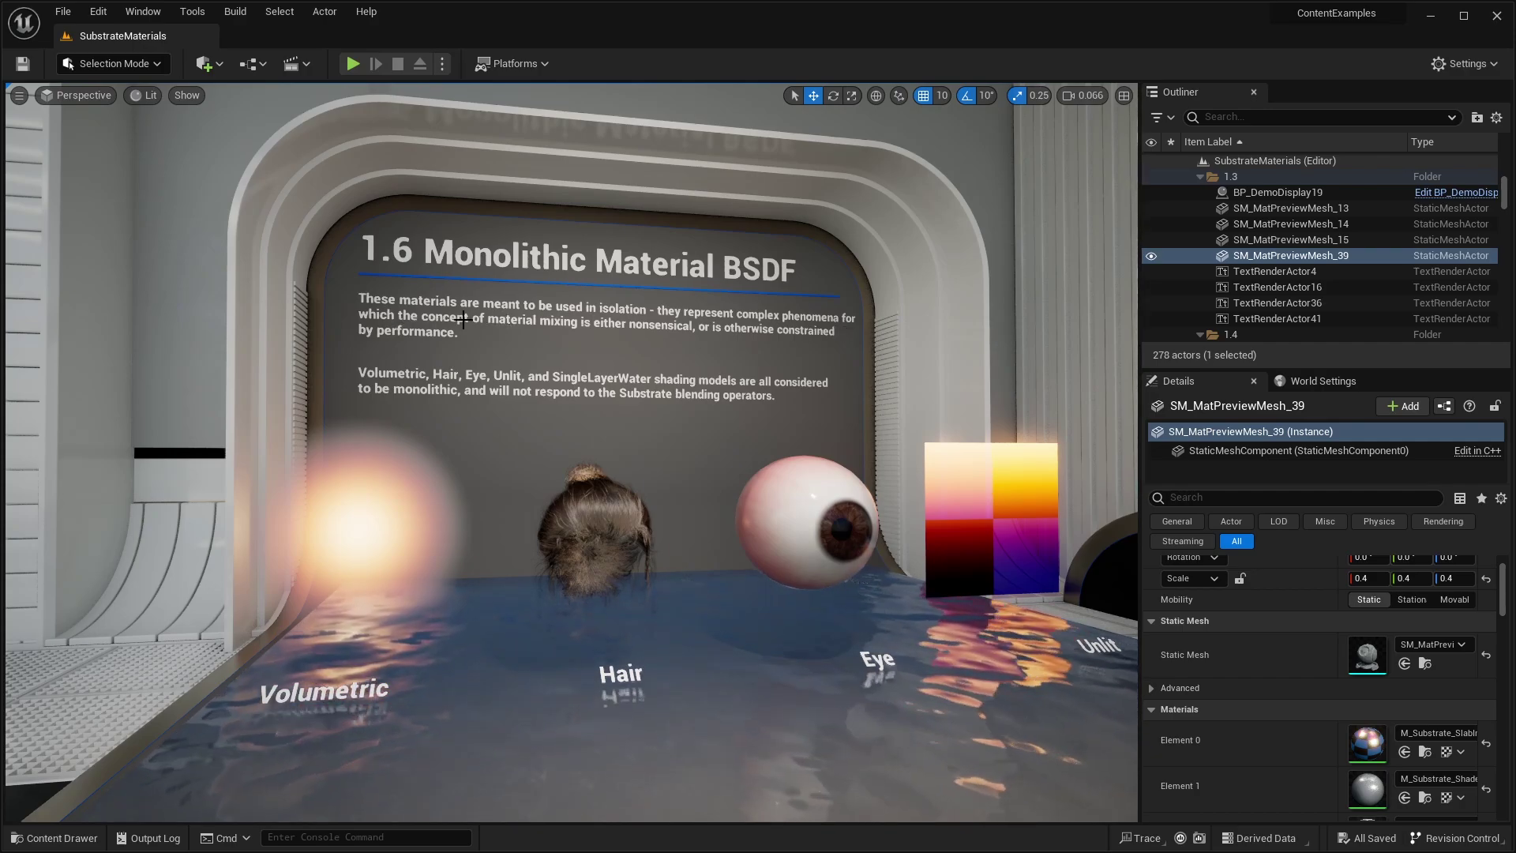
{"action": "key", "text": "w"}
{"action": "right_click_drag", "start_coordinate": [898, 350], "coordinate": [855, 392]}
{"action": "key", "text": "d"}
{"action": "key", "text": "d"}
{"action": "key", "text": "s"}
{"action": "key", "text": "a"}
{"action": "left_click_drag", "start_coordinate": [874, 283], "coordinate": [830, 275]}
{"action": "right_click_drag", "start_coordinate": [829, 274], "coordinate": [932, 348]}
{"action": "key", "text": "s"}
{"action": "key", "text": "w"}
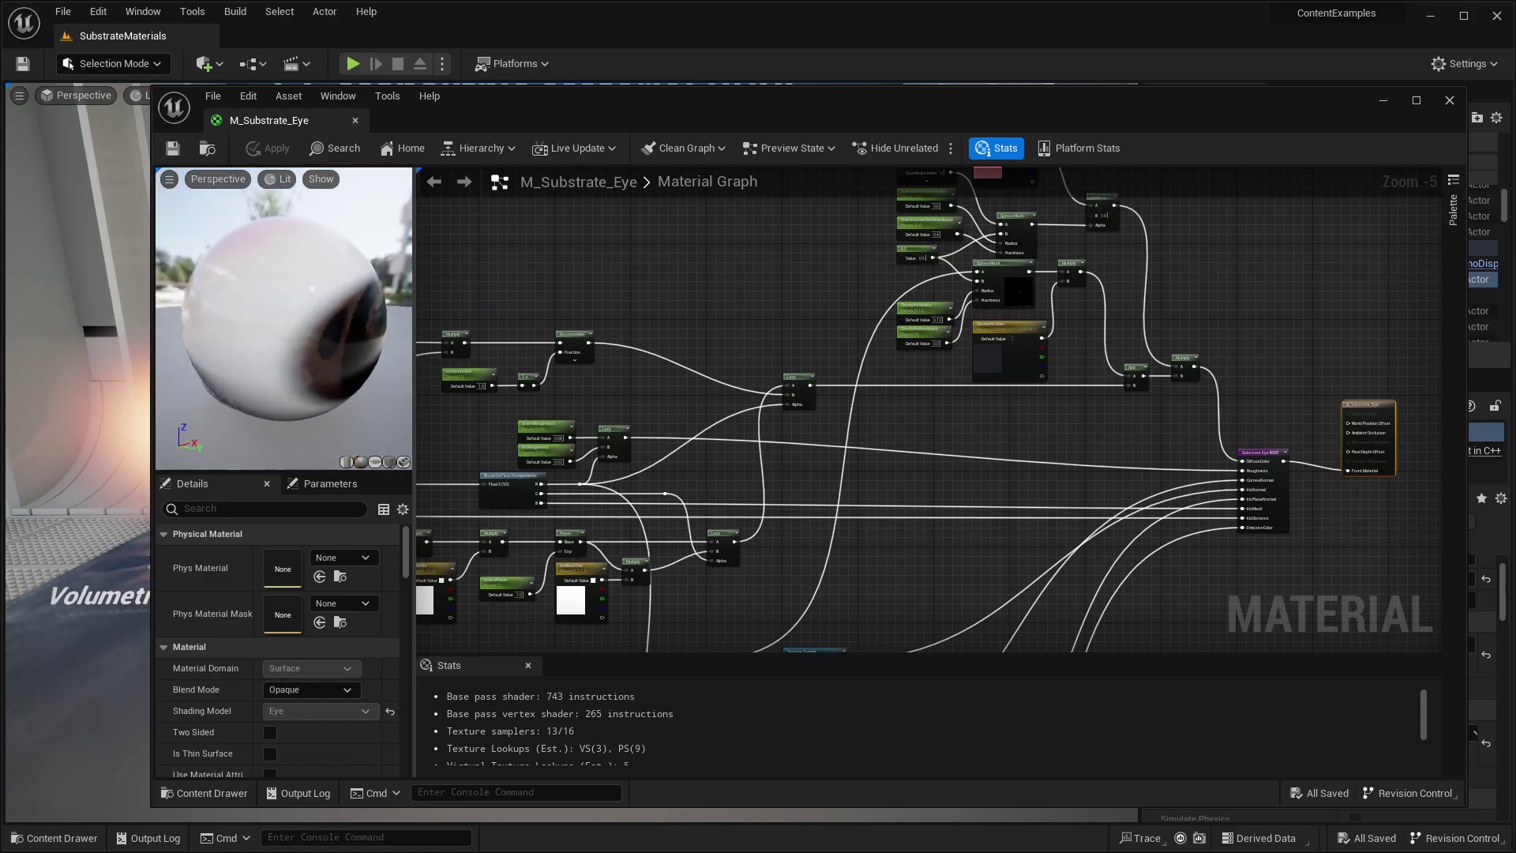
Step: Inspect the Substrate Eye BSDF node and its connections in the M_Substrate_Eye graph, and rotate the preview sphere
{"action": "scroll", "coordinate": [988, 395], "scroll_direction": "up", "scroll_amount": 4}
{"action": "right_click_drag", "start_coordinate": [1163, 414], "coordinate": [993, 346]}
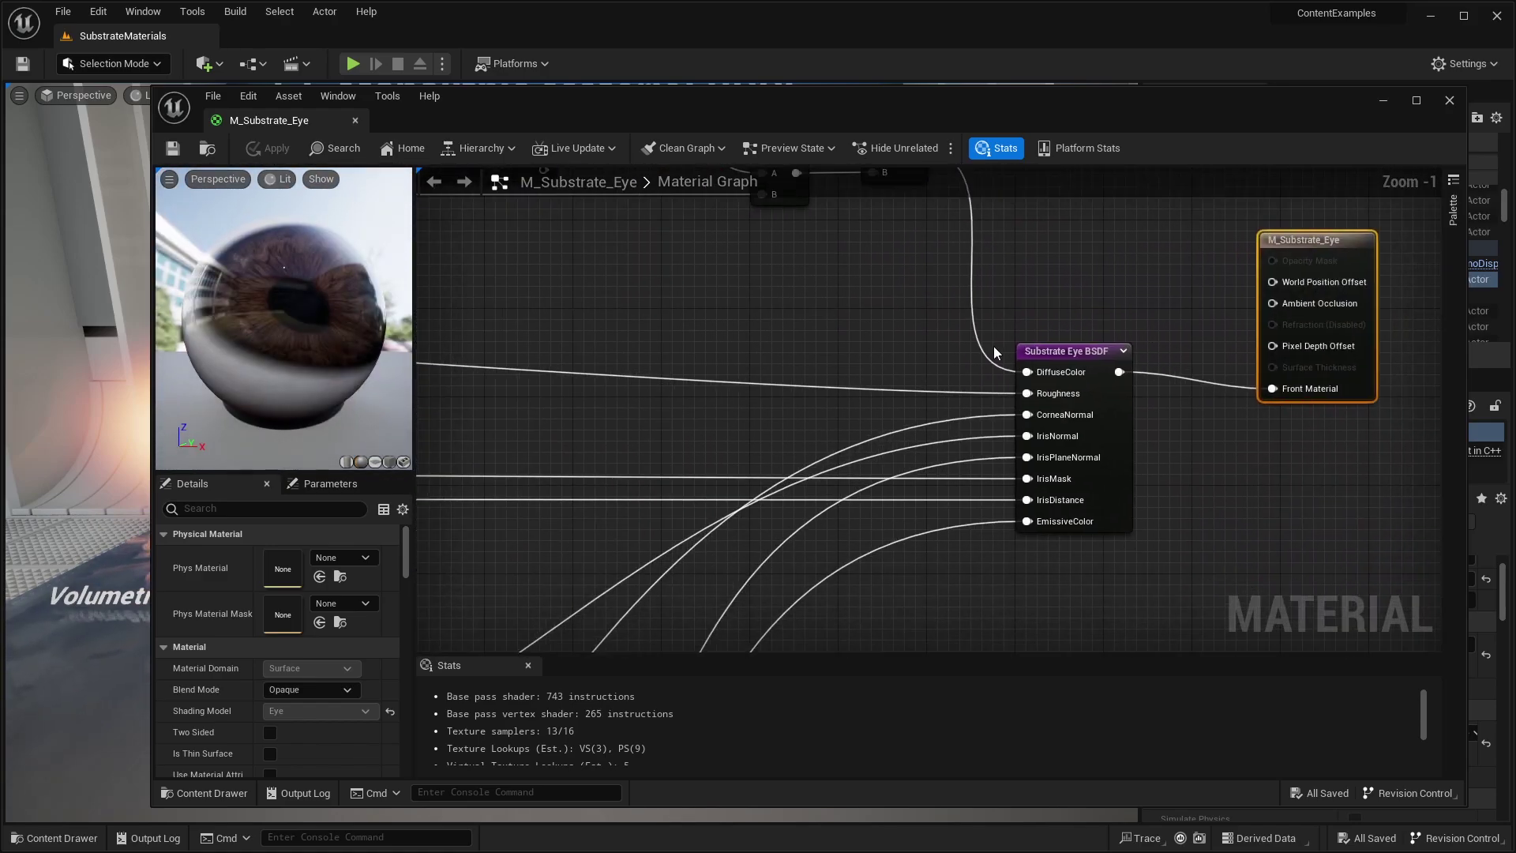
{"action": "left_click", "coordinate": [1091, 353]}
{"action": "right_click_drag", "start_coordinate": [1153, 327], "coordinate": [1042, 285]}
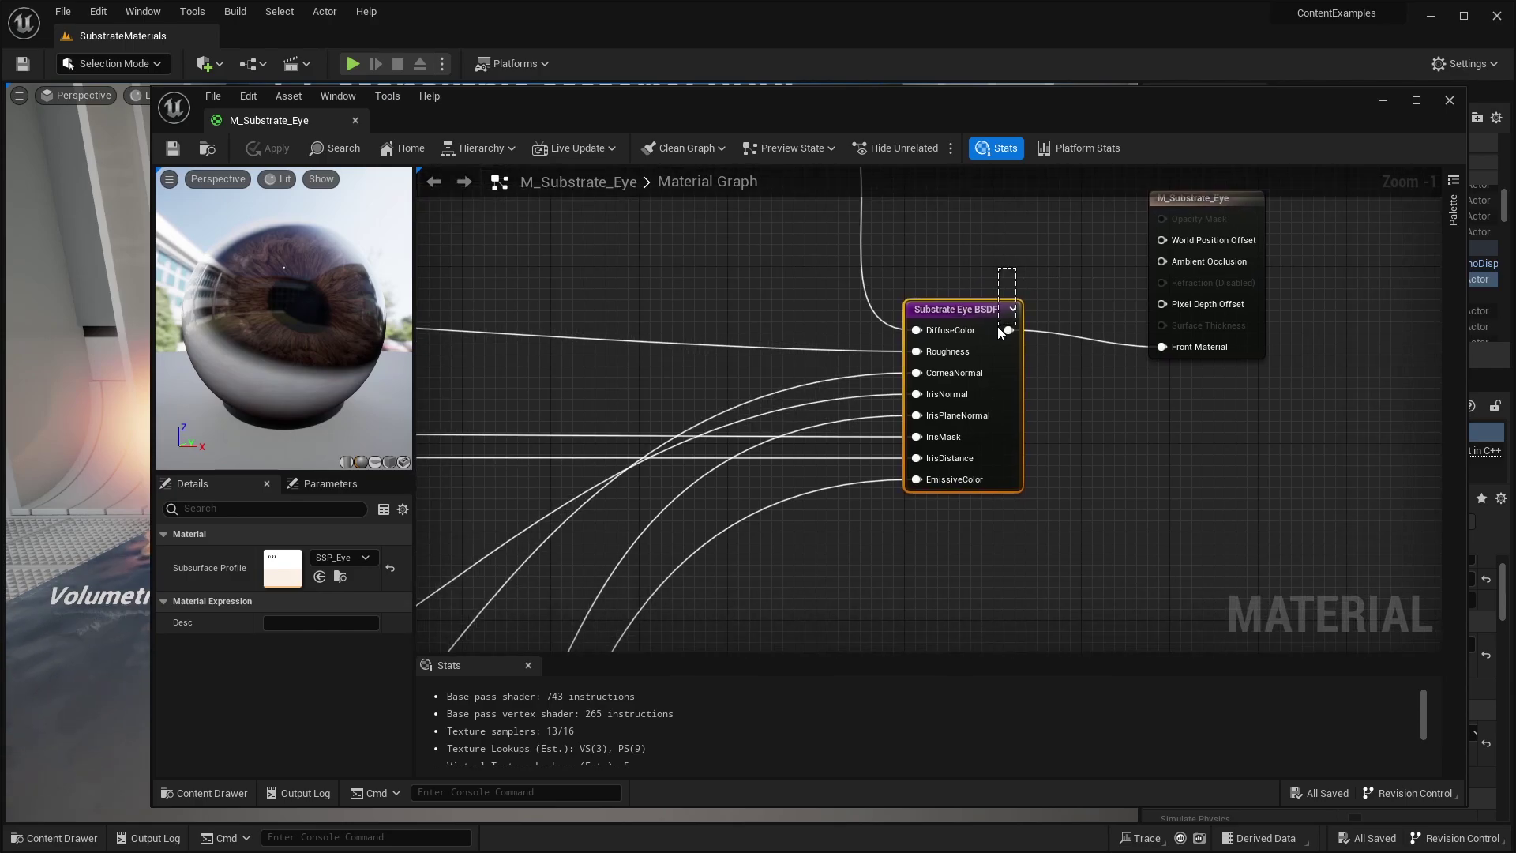
{"action": "left_click", "coordinate": [1109, 381]}
{"action": "scroll", "coordinate": [1108, 381], "scroll_direction": "down", "scroll_amount": 2}
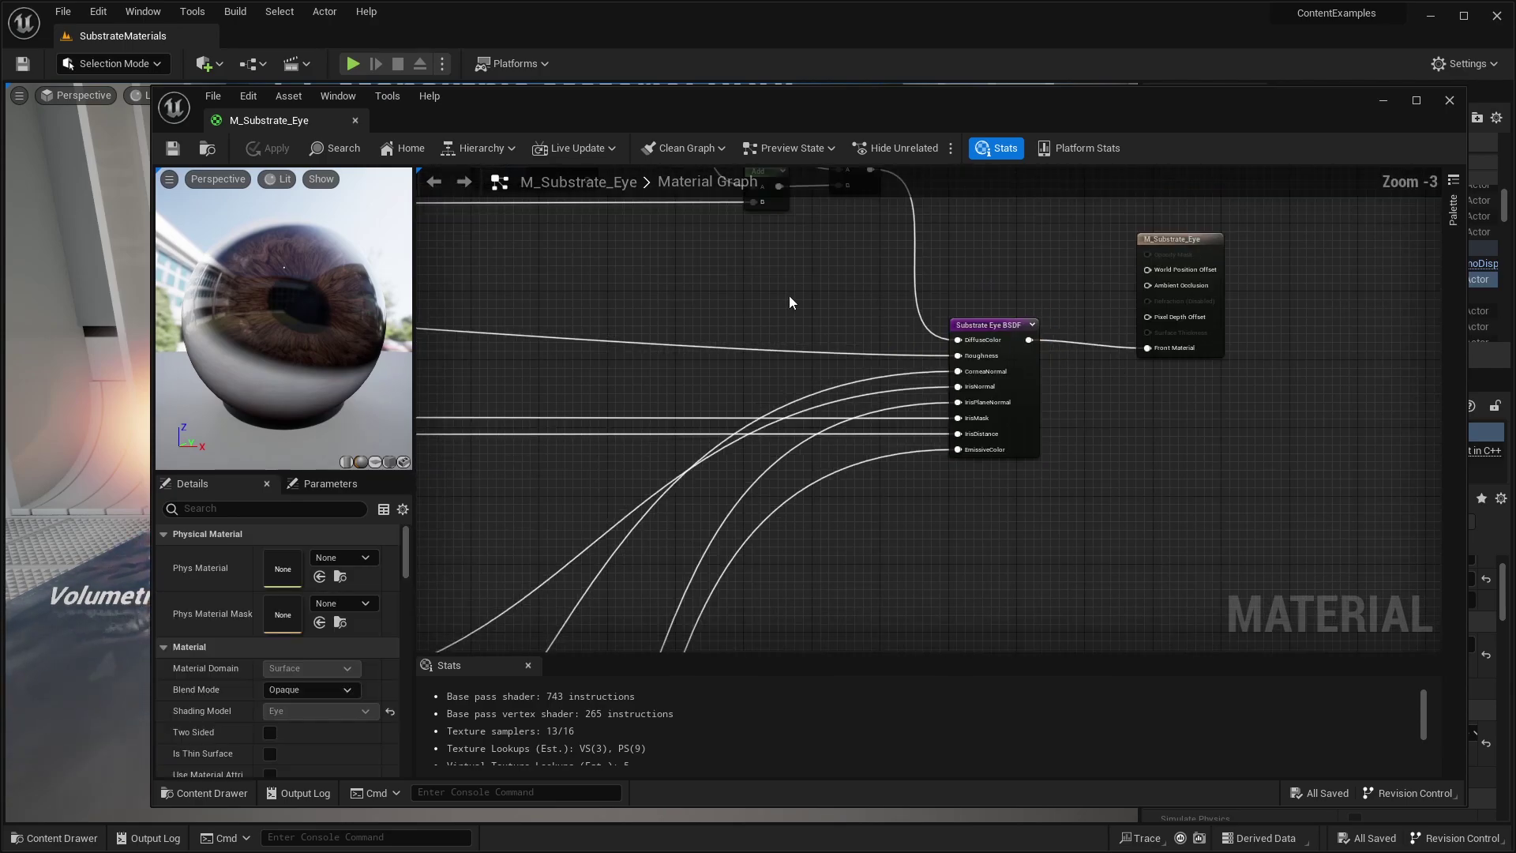
{"action": "left_click_drag", "start_coordinate": [284, 315], "coordinate": [315, 316]}
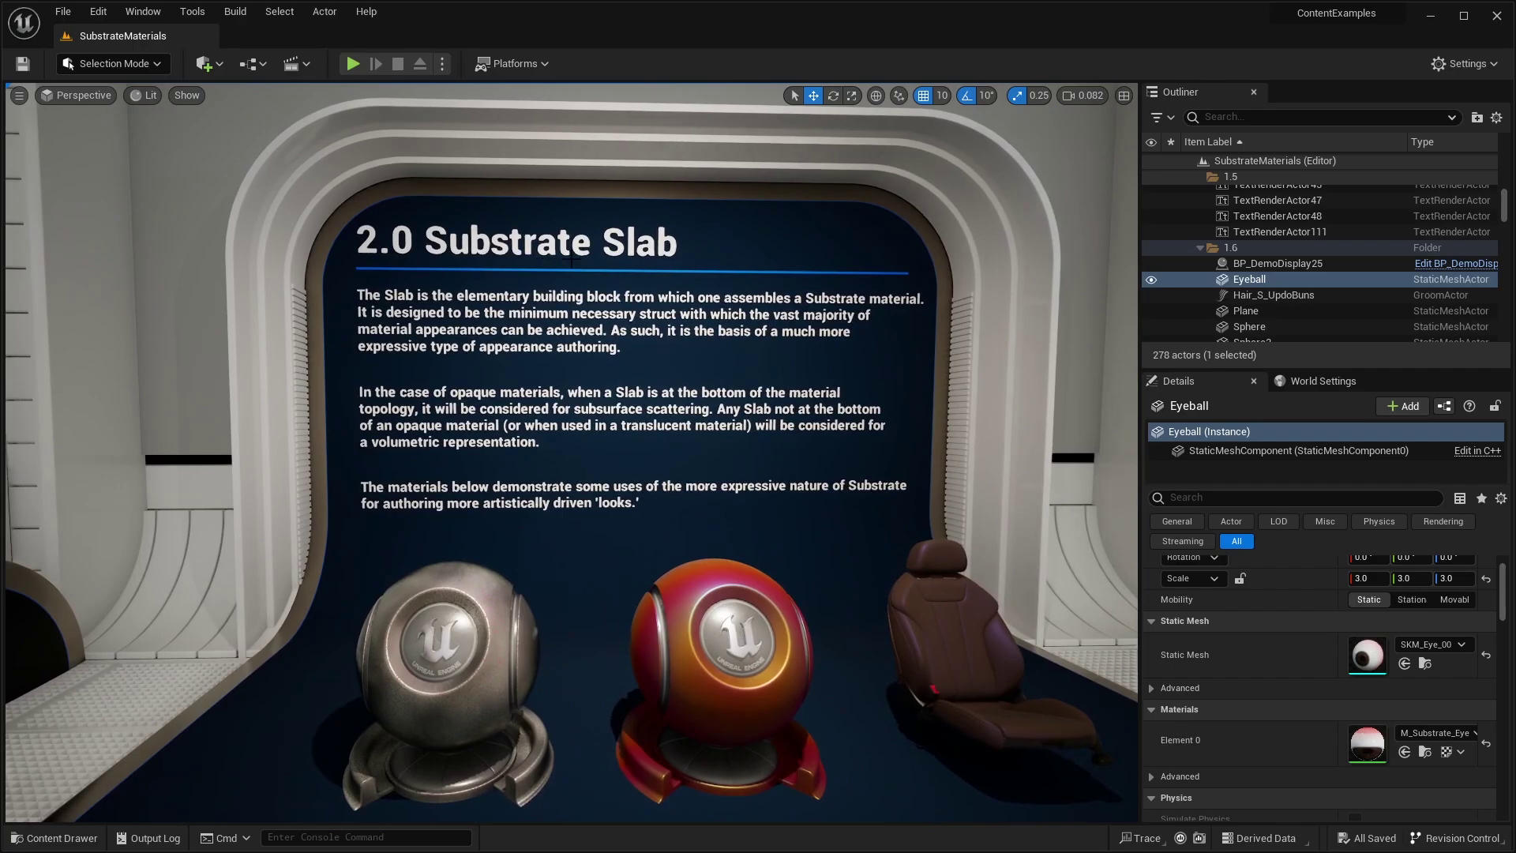
Step: Read the 2.0 Substrate Slab display, examine its flip flop flakes, chromatic specular and oiled leather samples, and move on to the 2.1 display
{"action": "key", "text": "s"}
{"action": "right_click_drag", "start_coordinate": [572, 259], "coordinate": [570, 273]}
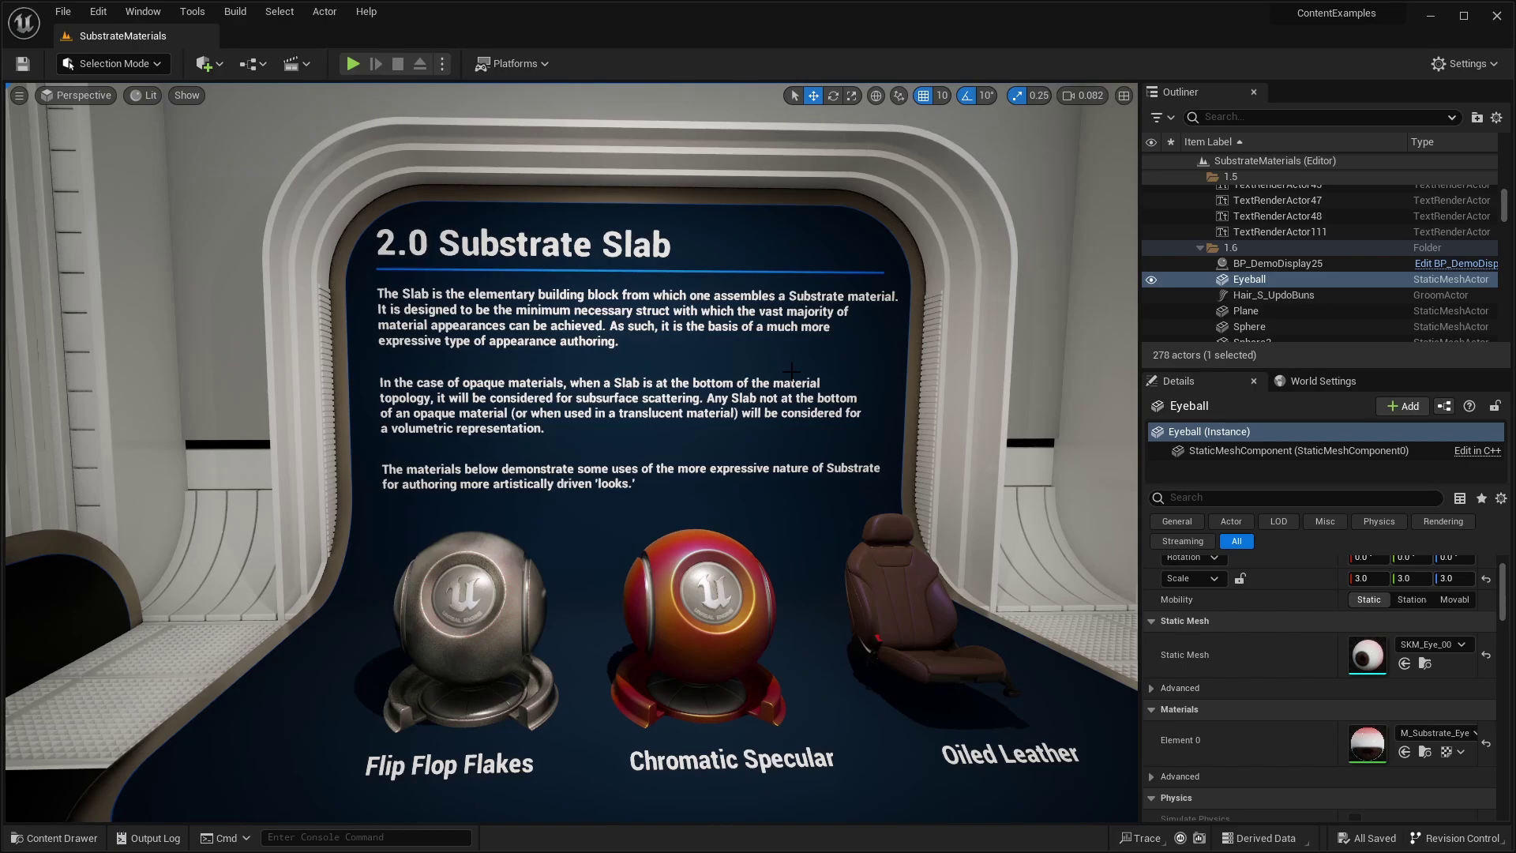
{"action": "key", "text": "a"}
{"action": "right_click_drag", "start_coordinate": [755, 366], "coordinate": [806, 461]}
{"action": "key", "text": "w"}
{"action": "key", "text": "a"}
{"action": "key", "text": "w"}
{"action": "key", "text": "w"}
{"action": "right_click_drag", "start_coordinate": [706, 374], "coordinate": [734, 359]}
{"action": "key", "text": "d"}
{"action": "key", "text": "w"}
{"action": "key", "text": "w"}
{"action": "key", "text": "s"}
{"action": "key", "text": "d"}
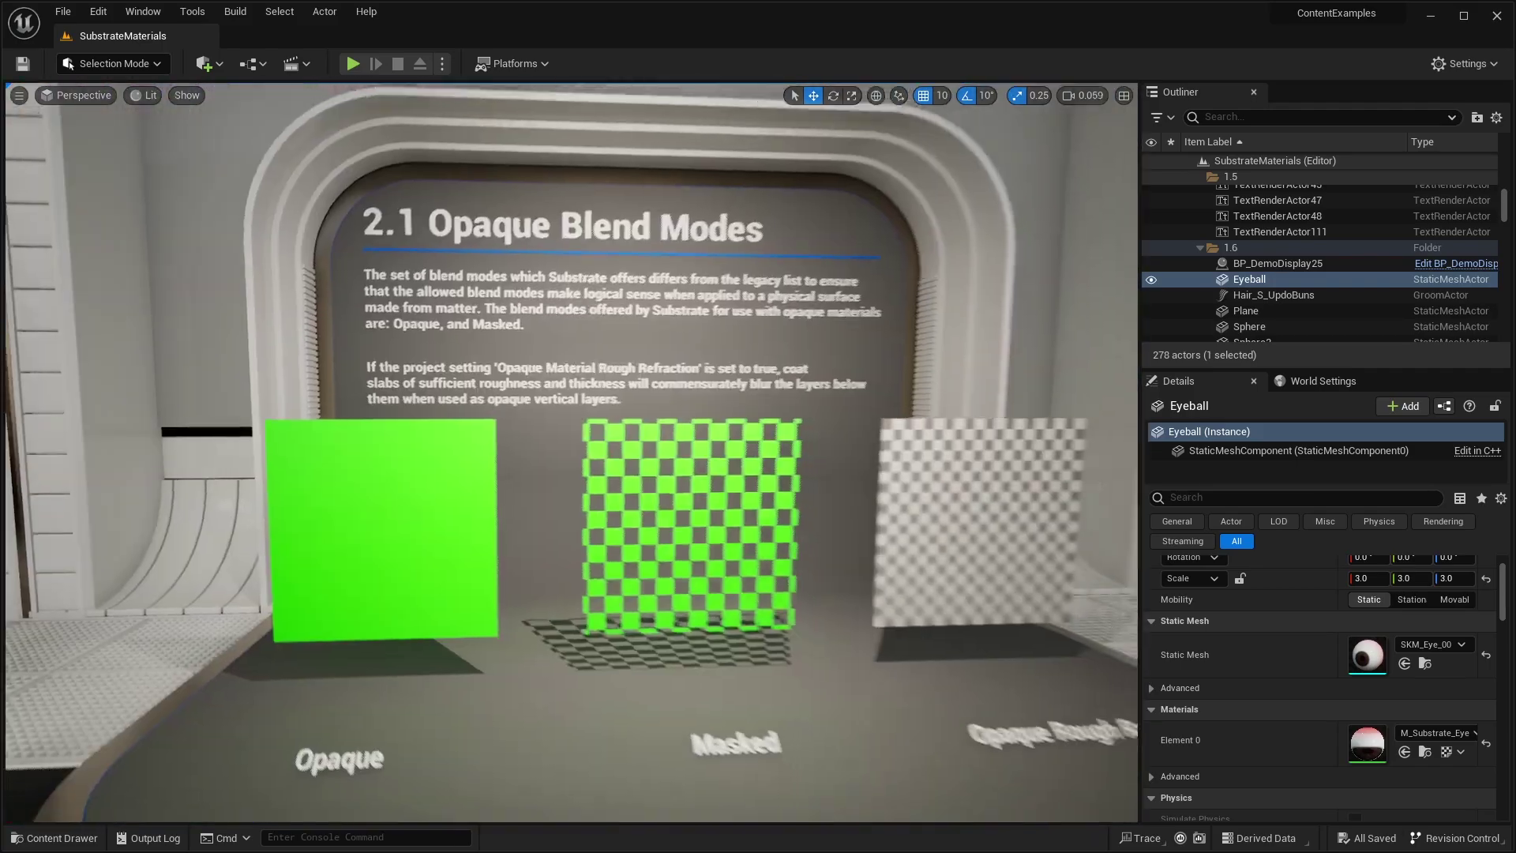
Step: Examine the opaque, masked and rough refraction samples of the 2.1 Opaque Blend Modes display and continue to the anisotropy samples
{"action": "right_click_drag", "start_coordinate": [919, 323], "coordinate": [884, 368]}
{"action": "key", "text": "w"}
{"action": "key", "text": "s"}
{"action": "key", "text": "w"}
{"action": "key", "text": "d"}
{"action": "key", "text": "w"}
{"action": "key", "text": "a"}
{"action": "key", "text": "s"}
{"action": "key", "text": "d"}
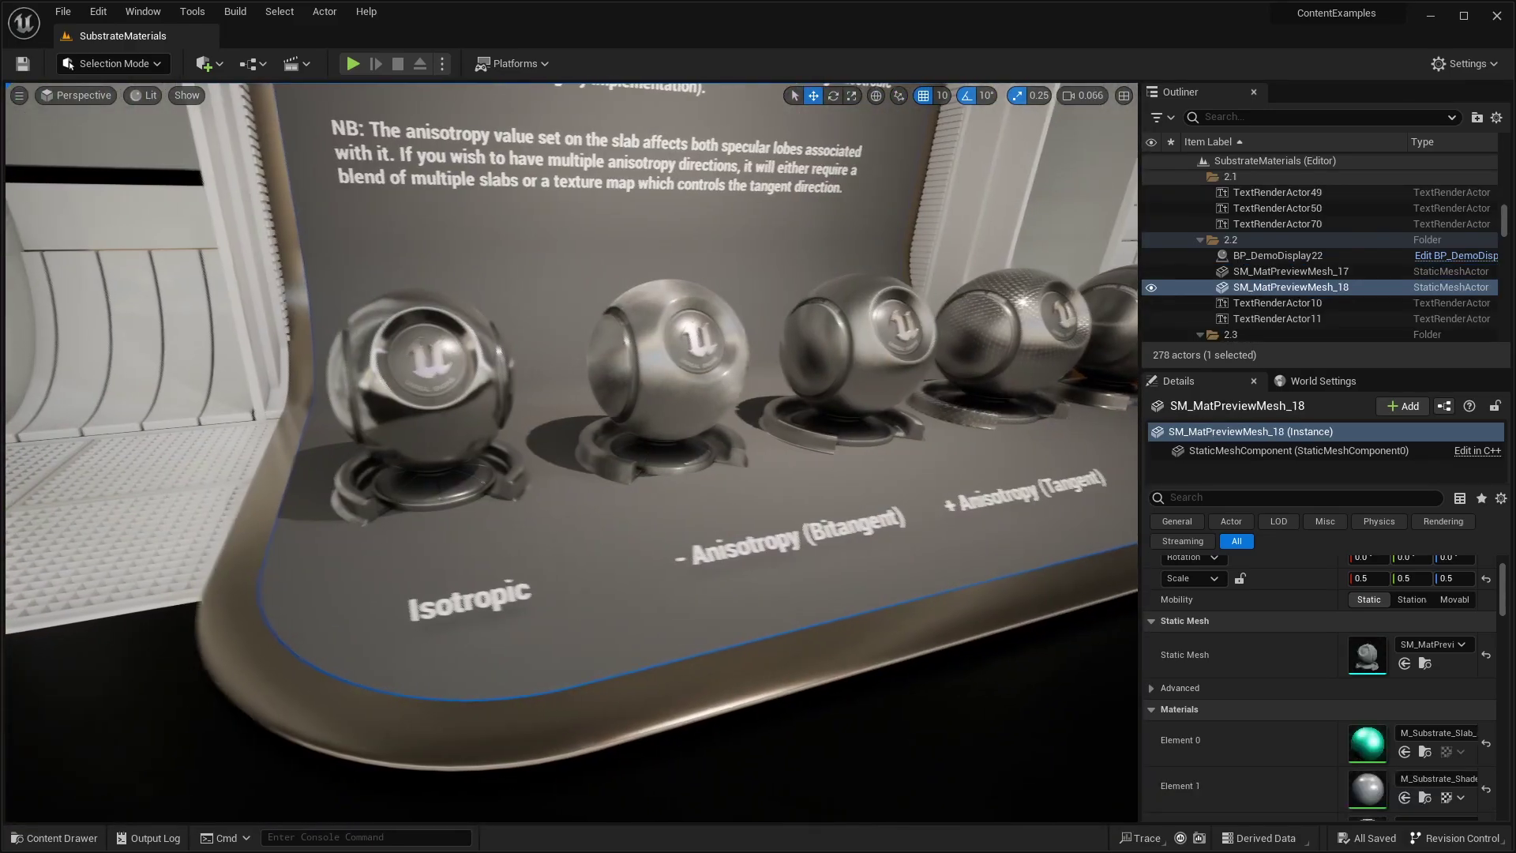
Step: Inspect the anisotropy shader balls up close, including the one with the scaly tangent pattern
{"action": "key", "text": "w"}
{"action": "mouse_move", "coordinate": [572, 452]}
{"action": "right_mouse_down"}
{"action": "mouse_move", "coordinate": [554, 458]}
{"action": "mouse_move", "coordinate": [575, 463]}
{"action": "right_mouse_up"}
{"action": "key", "text": "a"}
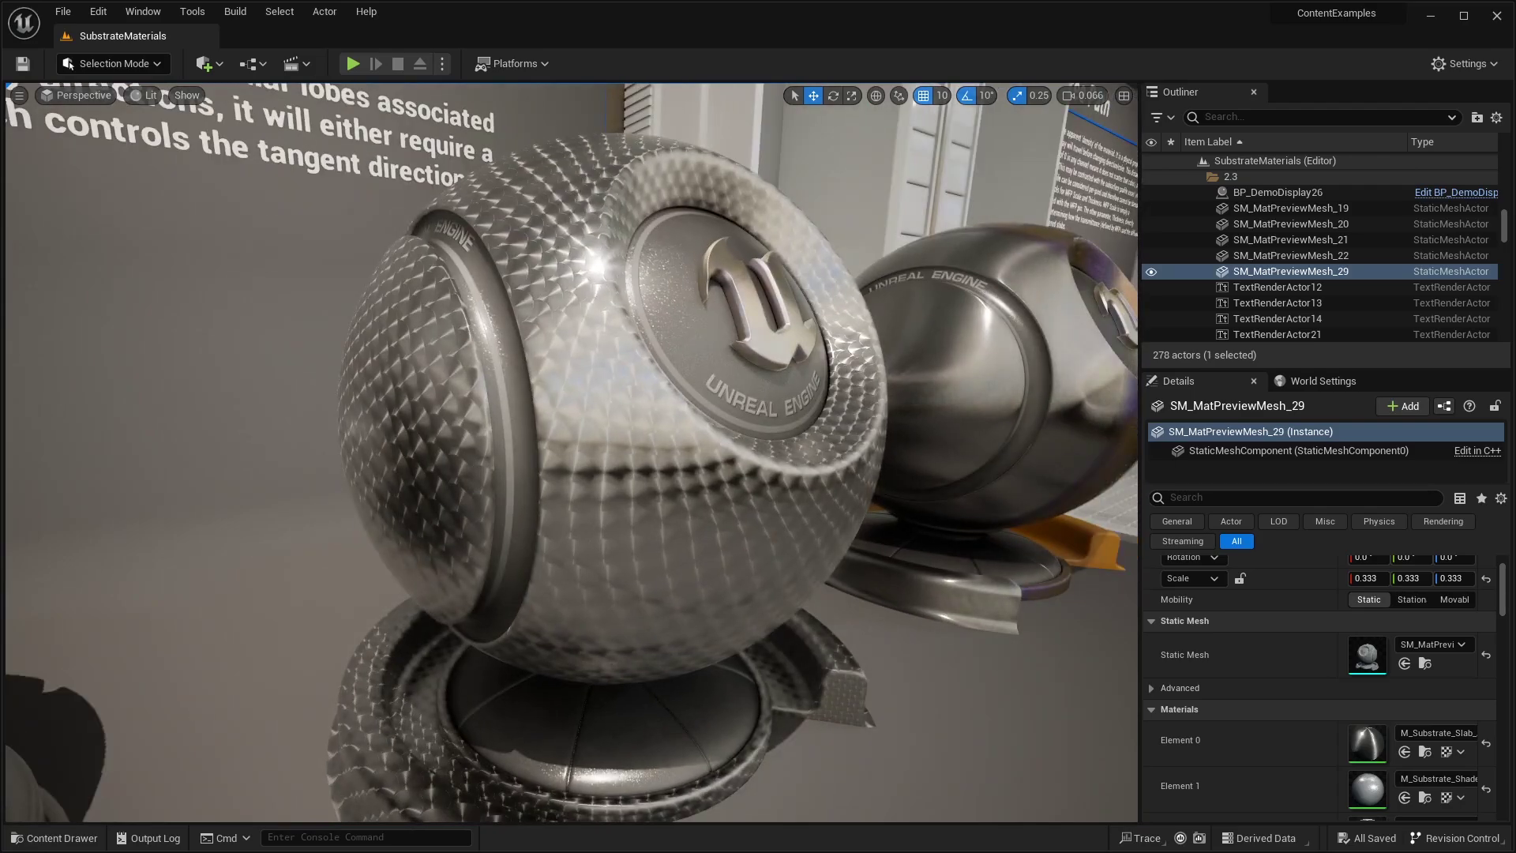
{"action": "key", "text": "d"}
{"action": "right_click_drag", "start_coordinate": [572, 453], "coordinate": [422, 454]}
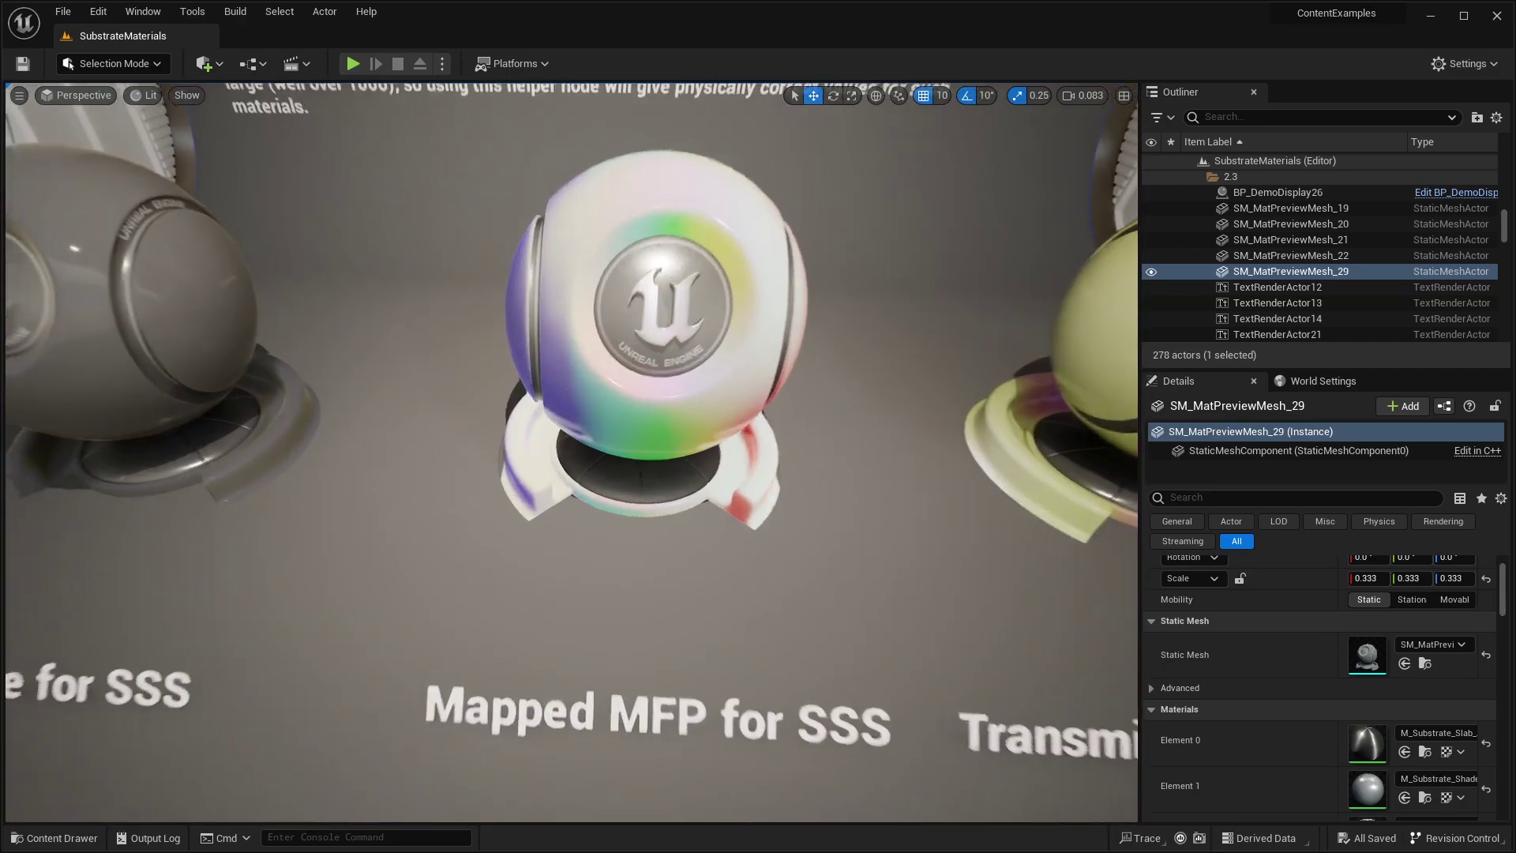
Step: View the Mapped MFP for SSS shader ball and inspect the green swirl-patterned shader ball on the Advanced Substrate Use display
{"action": "key", "text": "w"}
{"action": "right_click_drag", "start_coordinate": [571, 452], "coordinate": [747, 410]}
{"action": "key", "text": "a"}
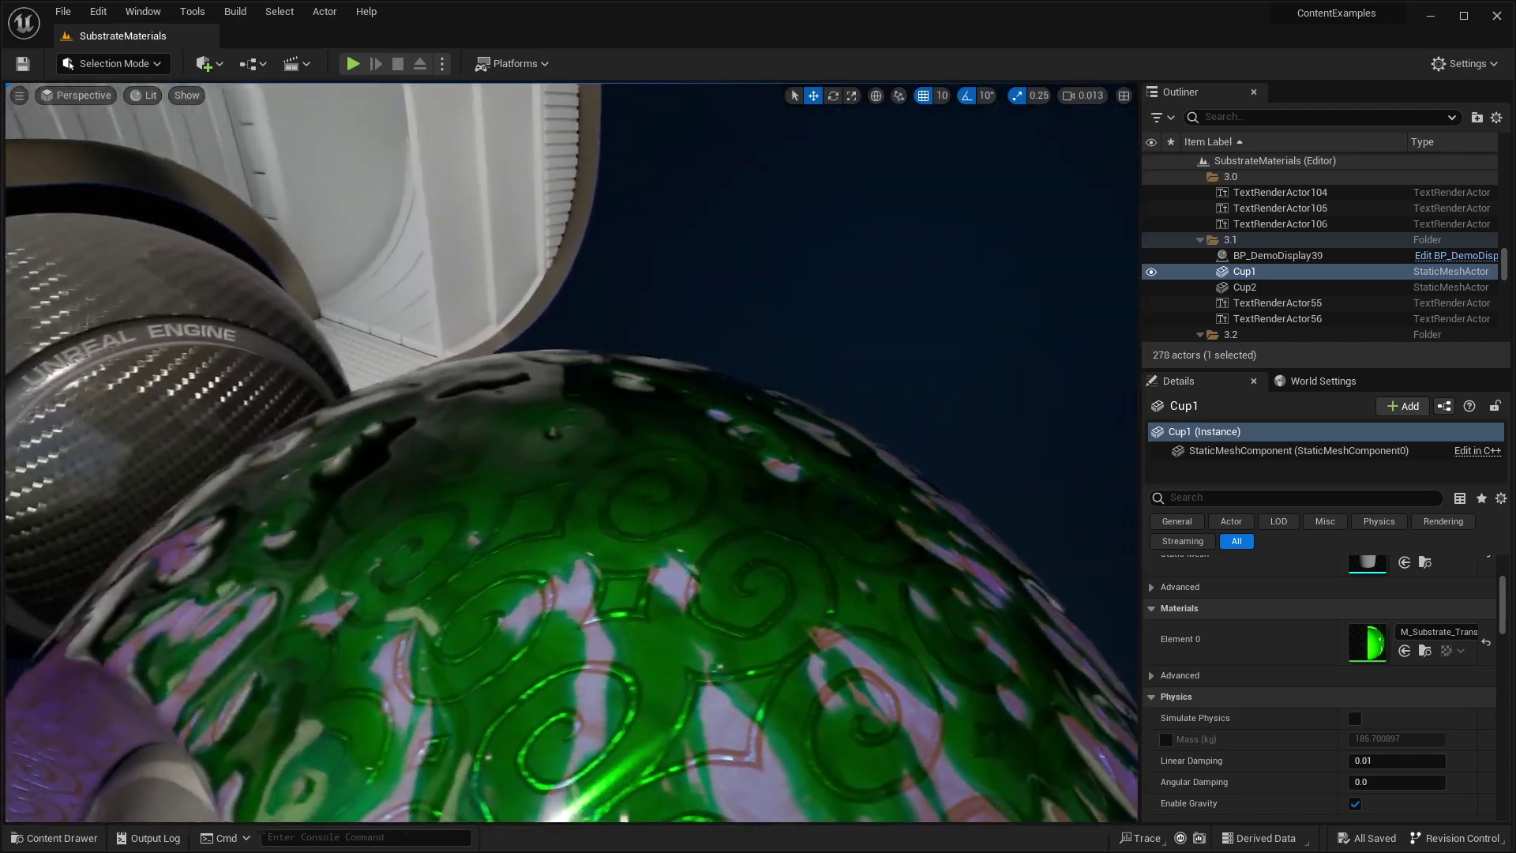
{"action": "left_click_drag", "start_coordinate": [713, 463], "coordinate": [713, 462], "text": "alt"}
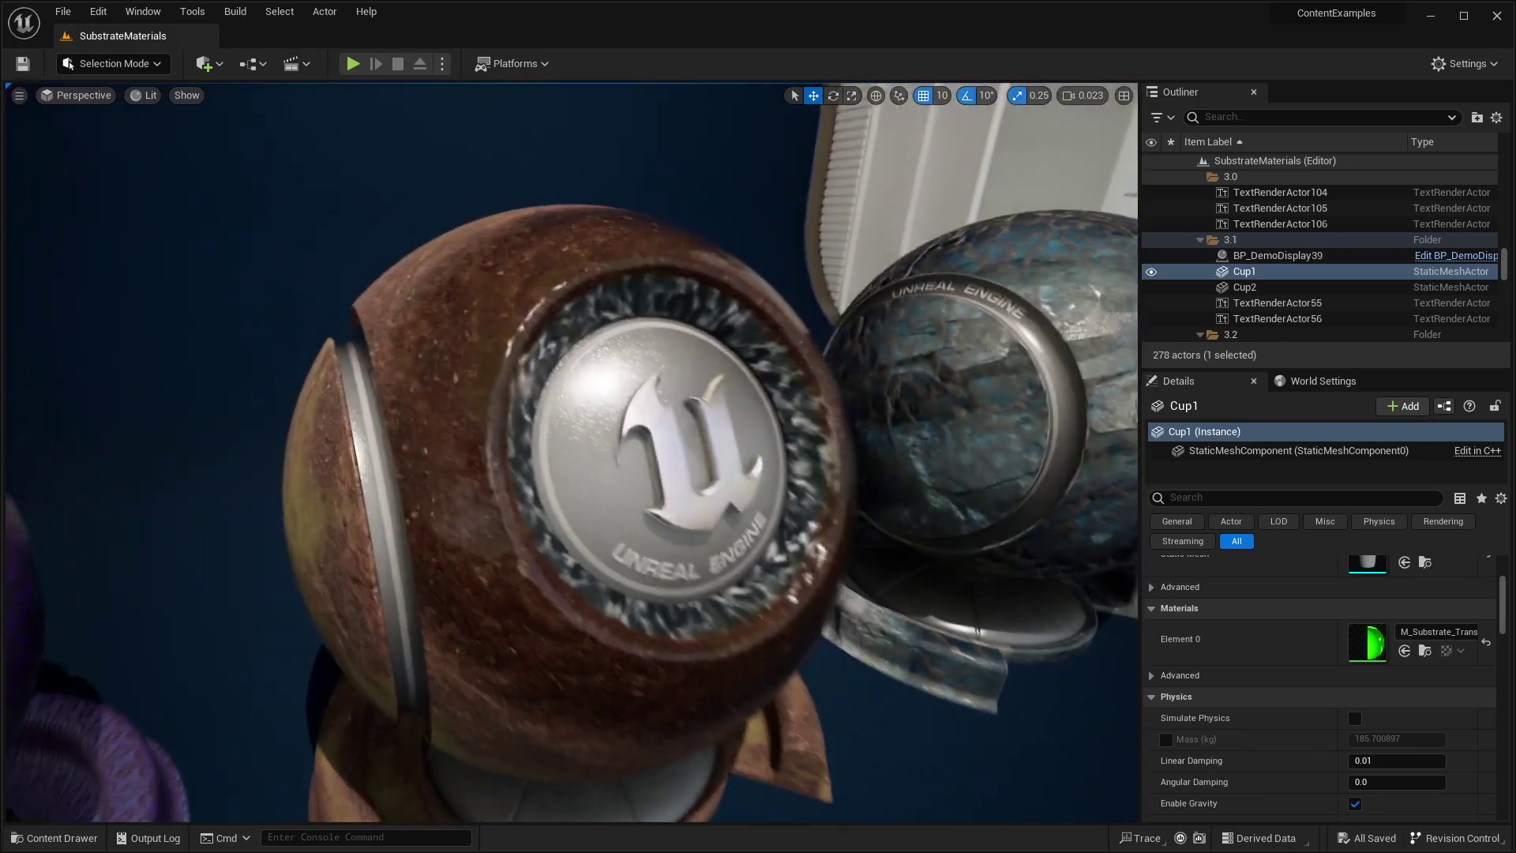
Step: Inspect the surface detail of the Sand & Water shader ball up close from several angles
{"action": "scroll", "coordinate": [572, 453], "scroll_direction": "up", "scroll_amount": 1}
{"action": "mouse_move", "coordinate": [665, 499]}
{"action": "right_mouse_down"}
{"action": "mouse_move", "coordinate": [845, 443]}
{"action": "mouse_move", "coordinate": [664, 499]}
{"action": "right_mouse_up"}
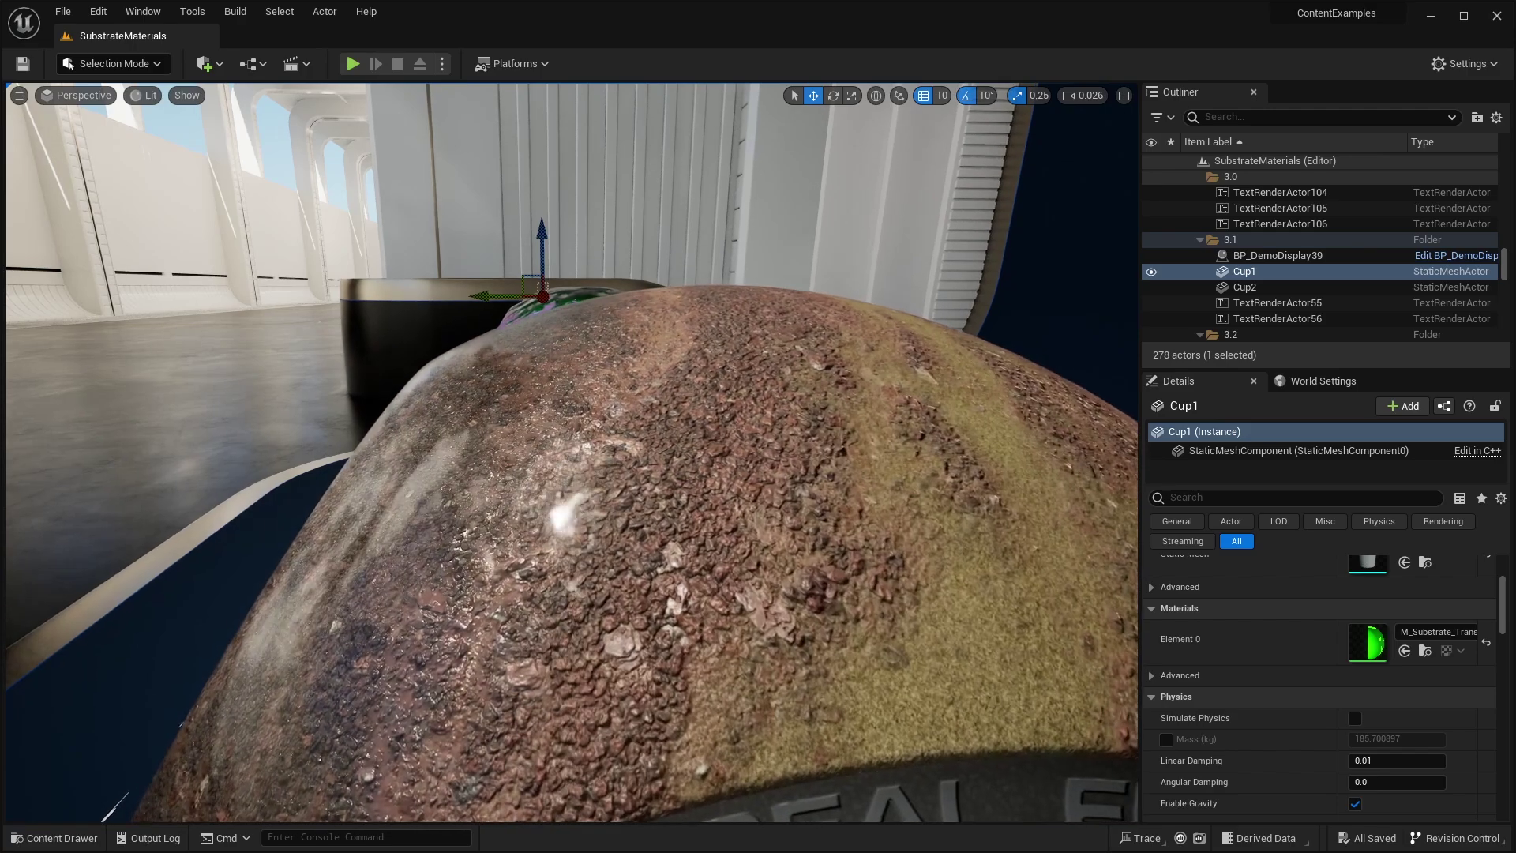
{"action": "right_click_drag", "start_coordinate": [669, 471], "coordinate": [661, 470]}
{"action": "key", "text": "w"}
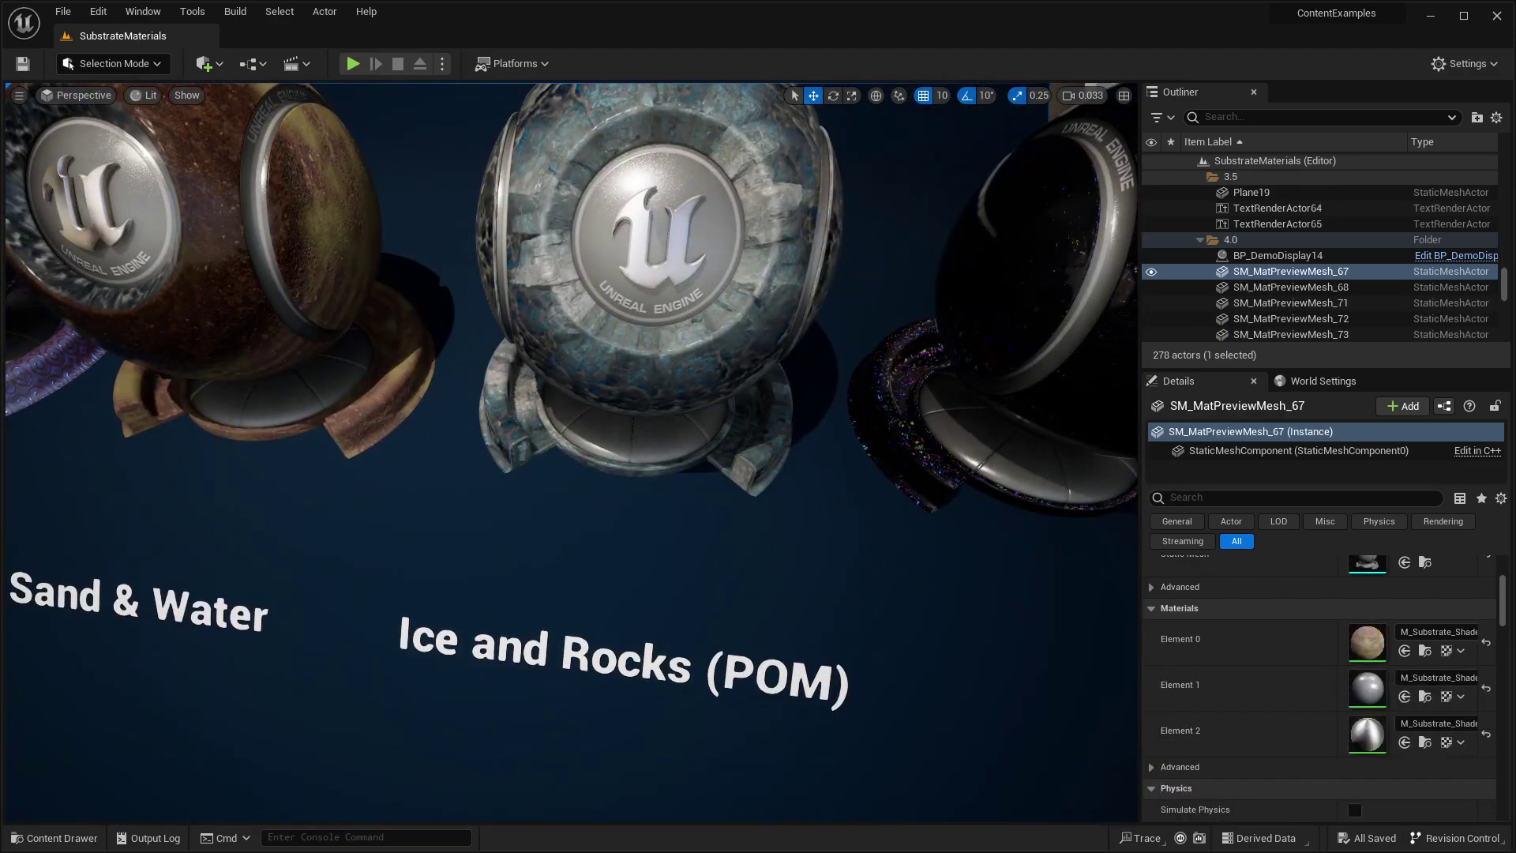
Step: Examine the Ice and Rocks (POM) shader ball and the glittering black opal shader ball beside it
{"action": "key", "text": "w"}
{"action": "right_click_drag", "start_coordinate": [837, 425], "coordinate": [940, 395]}
{"action": "key", "text": "a"}
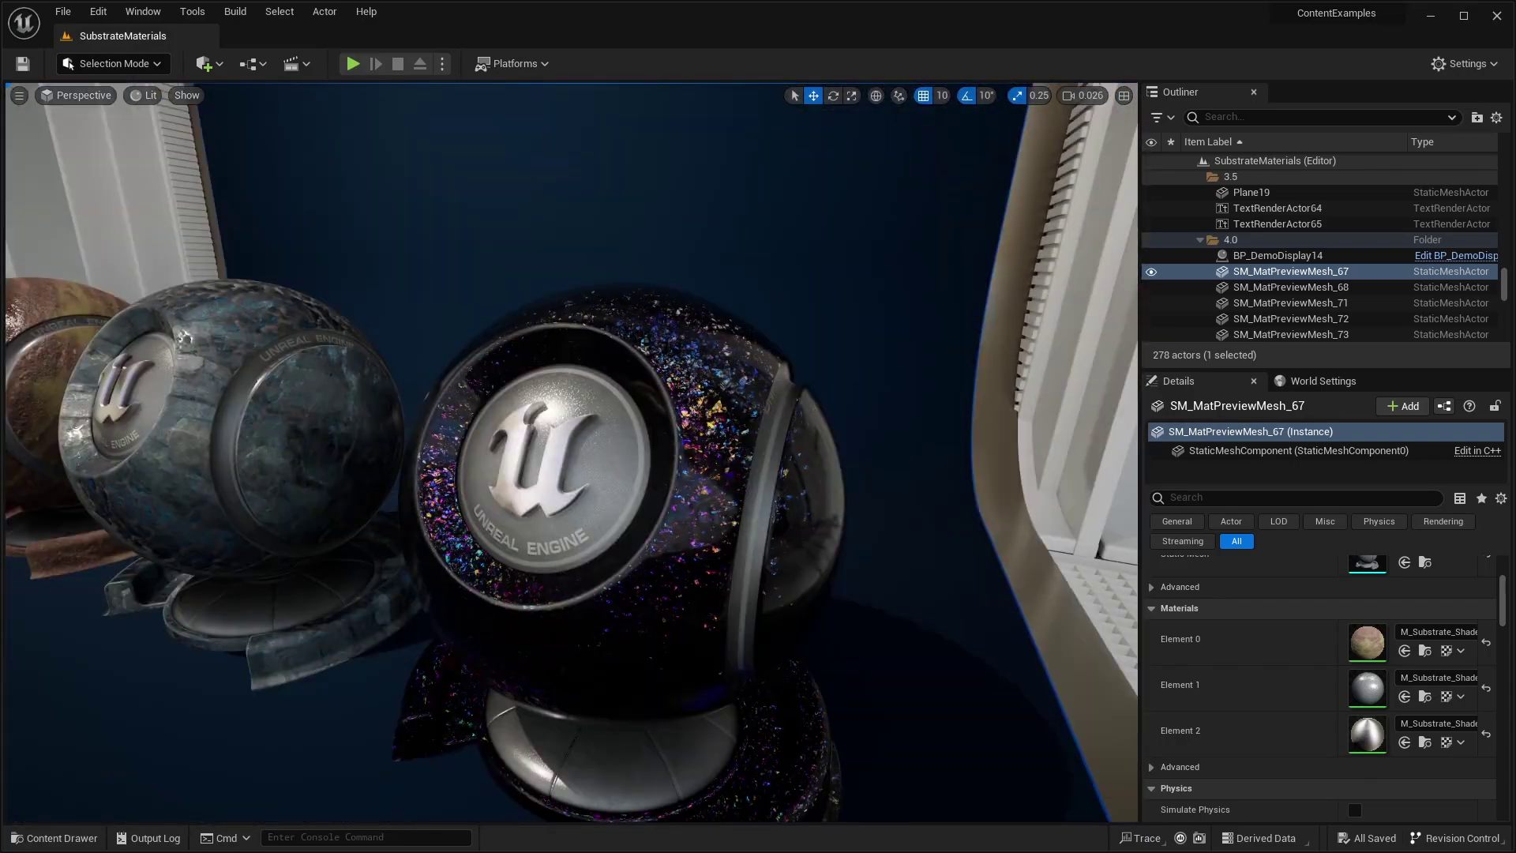
Step: Browse to the assets of the glittering black shader ball and open its M_Substrate_ShaderBall_Opal material
{"action": "right_click", "coordinate": [745, 385]}
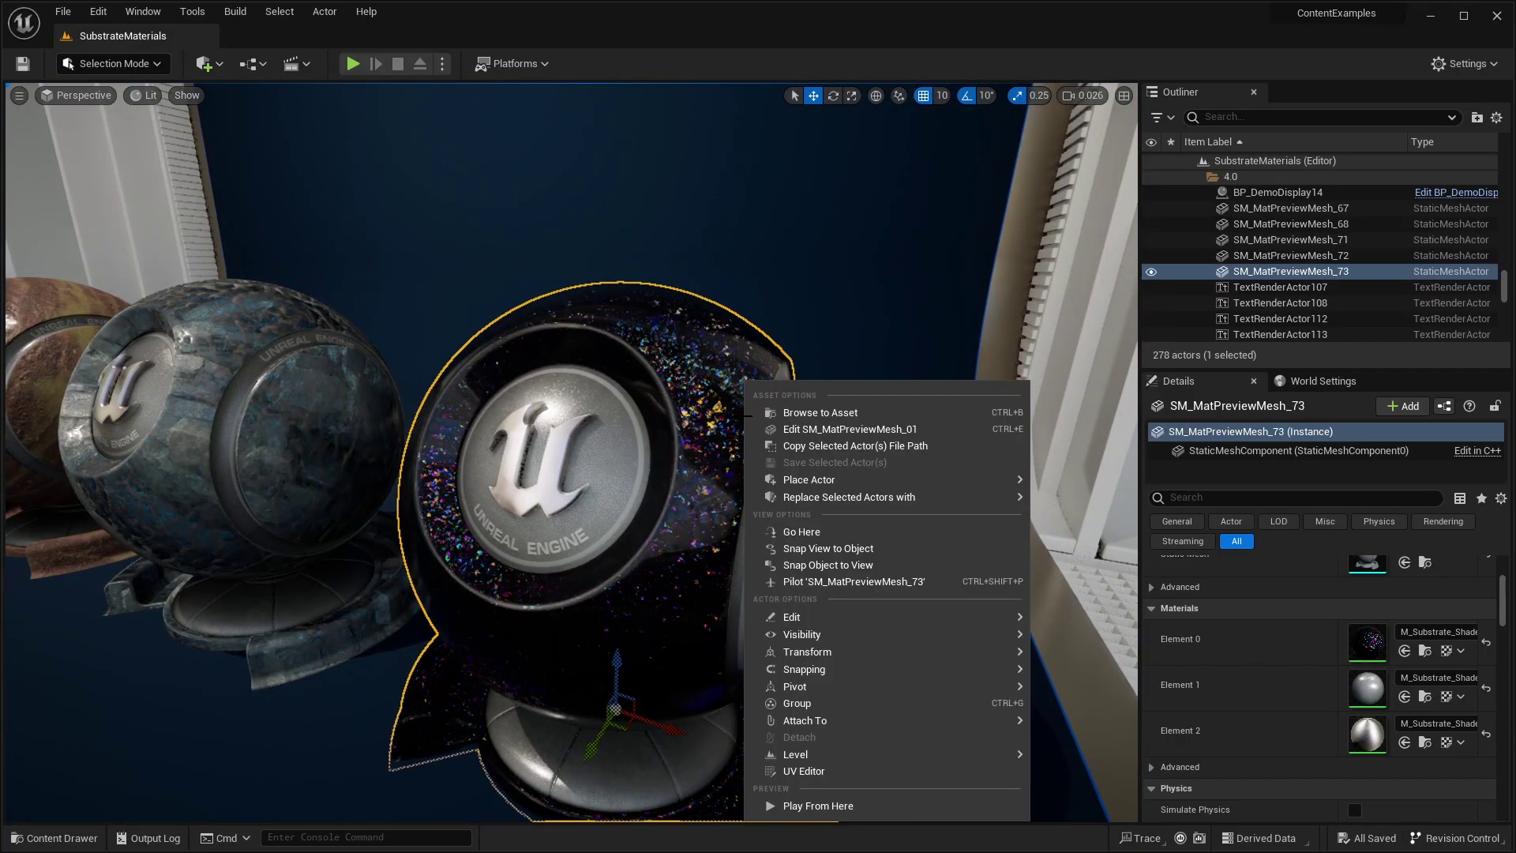
{"action": "left_click", "coordinate": [807, 414]}
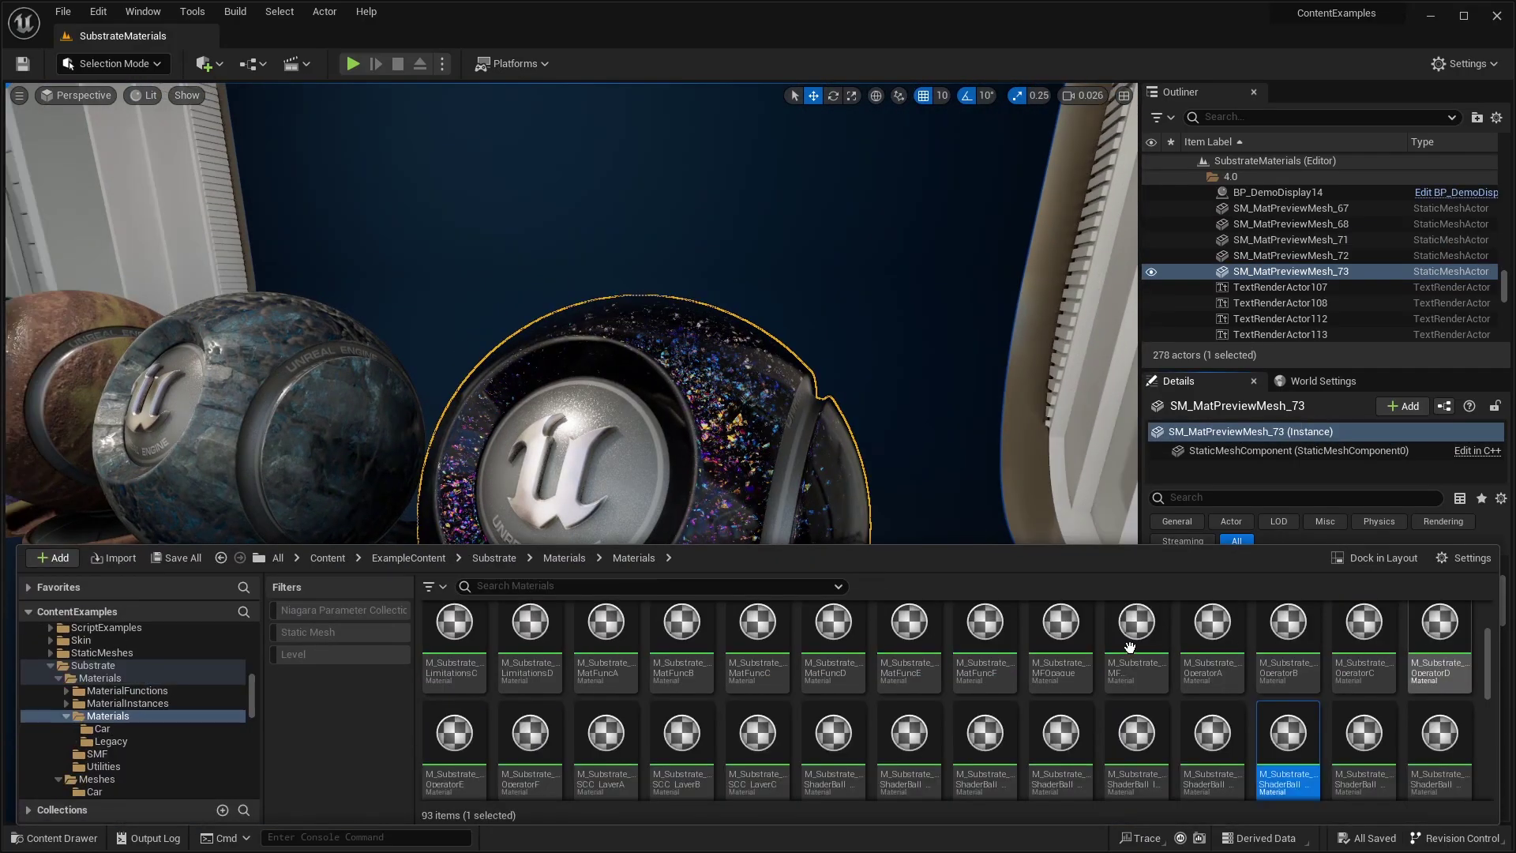
{"action": "double_click", "coordinate": [1295, 729]}
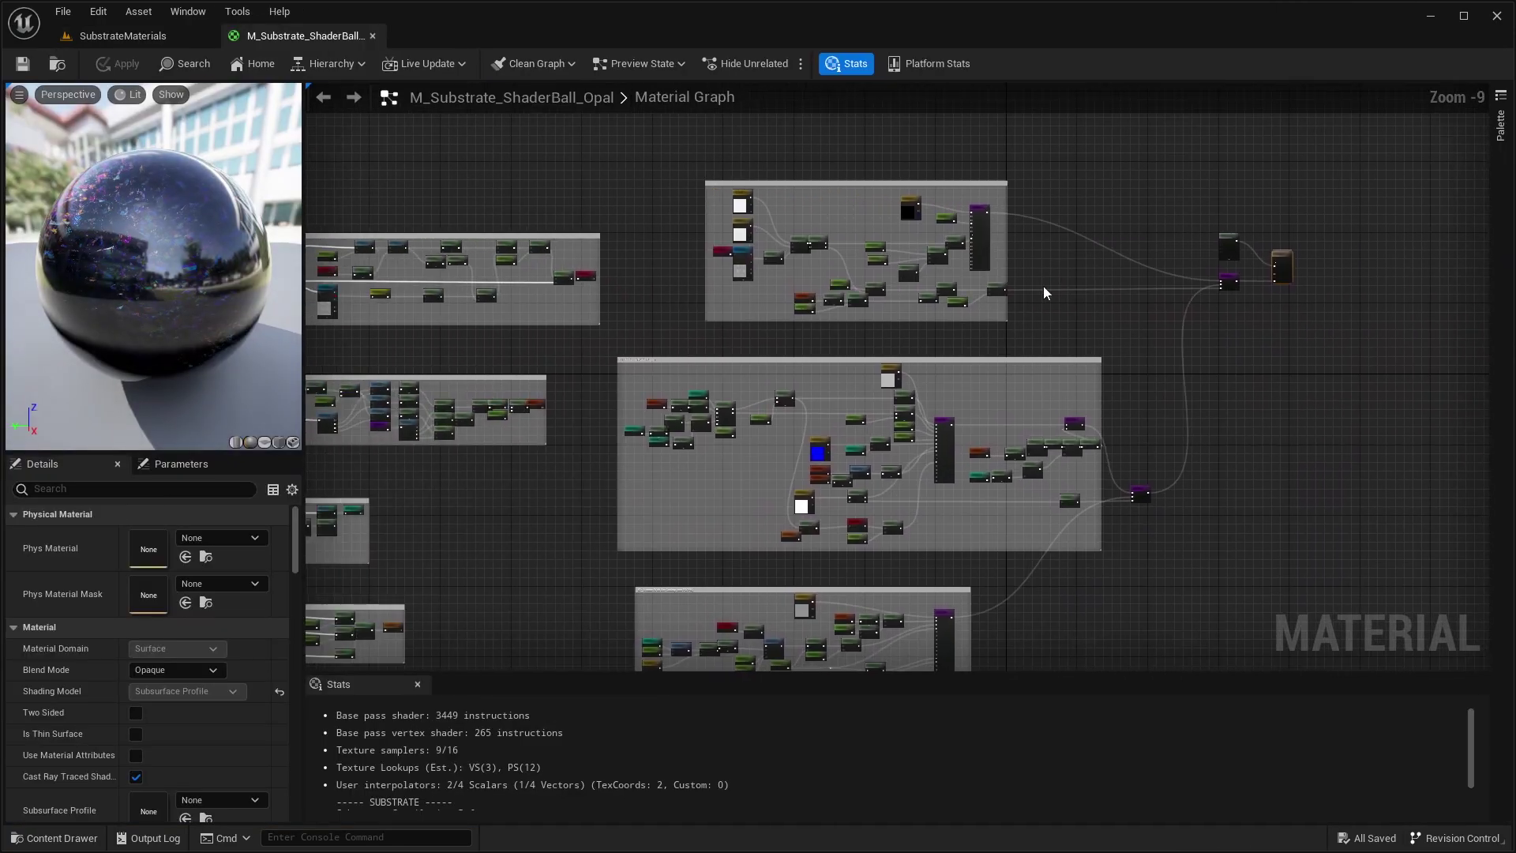
Step: Examine the Substrate Slab BSDF node and its inputs in the M_Substrate_ShaderBall_Opal graph, and close the material
{"action": "right_click_drag", "start_coordinate": [1037, 298], "coordinate": [1473, 269]}
{"action": "right_click_drag", "start_coordinate": [1039, 272], "coordinate": [1306, 289]}
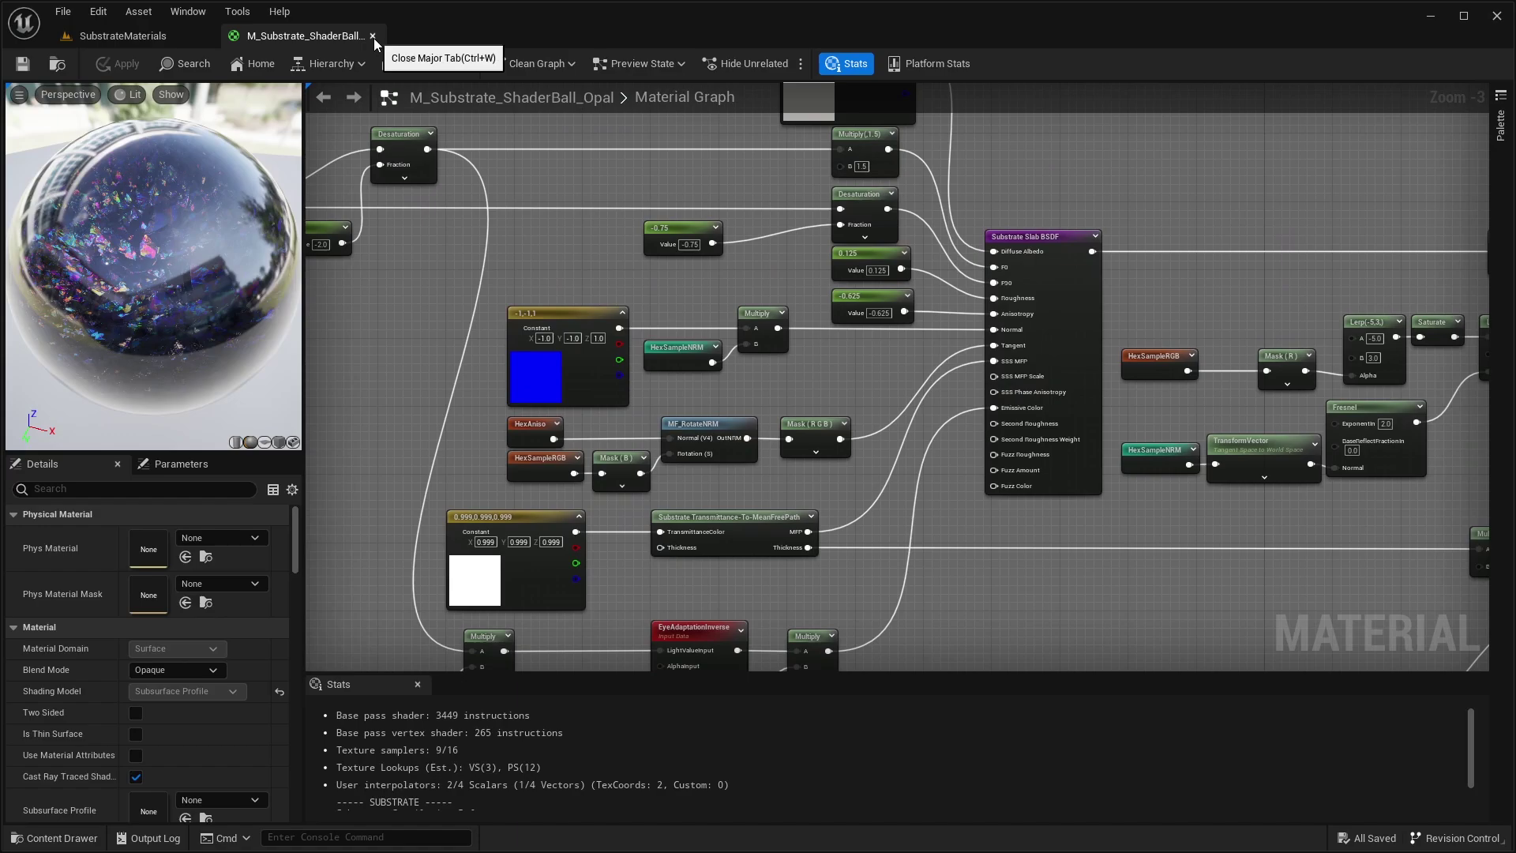
{"action": "left_click", "coordinate": [373, 36]}
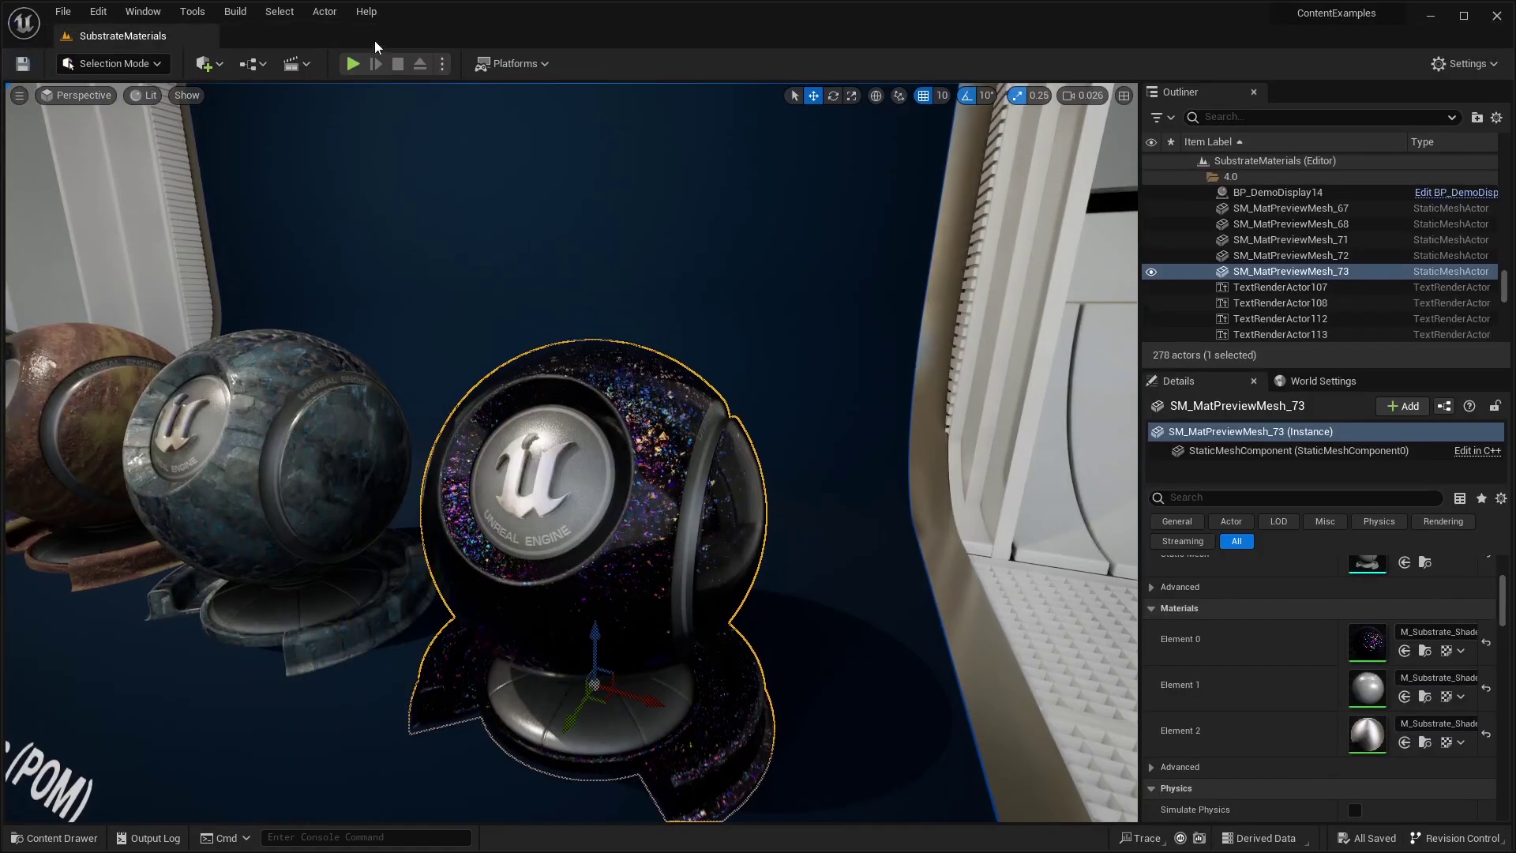
Step: Select the 4.0 display backdrop instead of the opal shader ball and switch the viewport to game view
{"action": "left_click", "coordinate": [716, 242]}
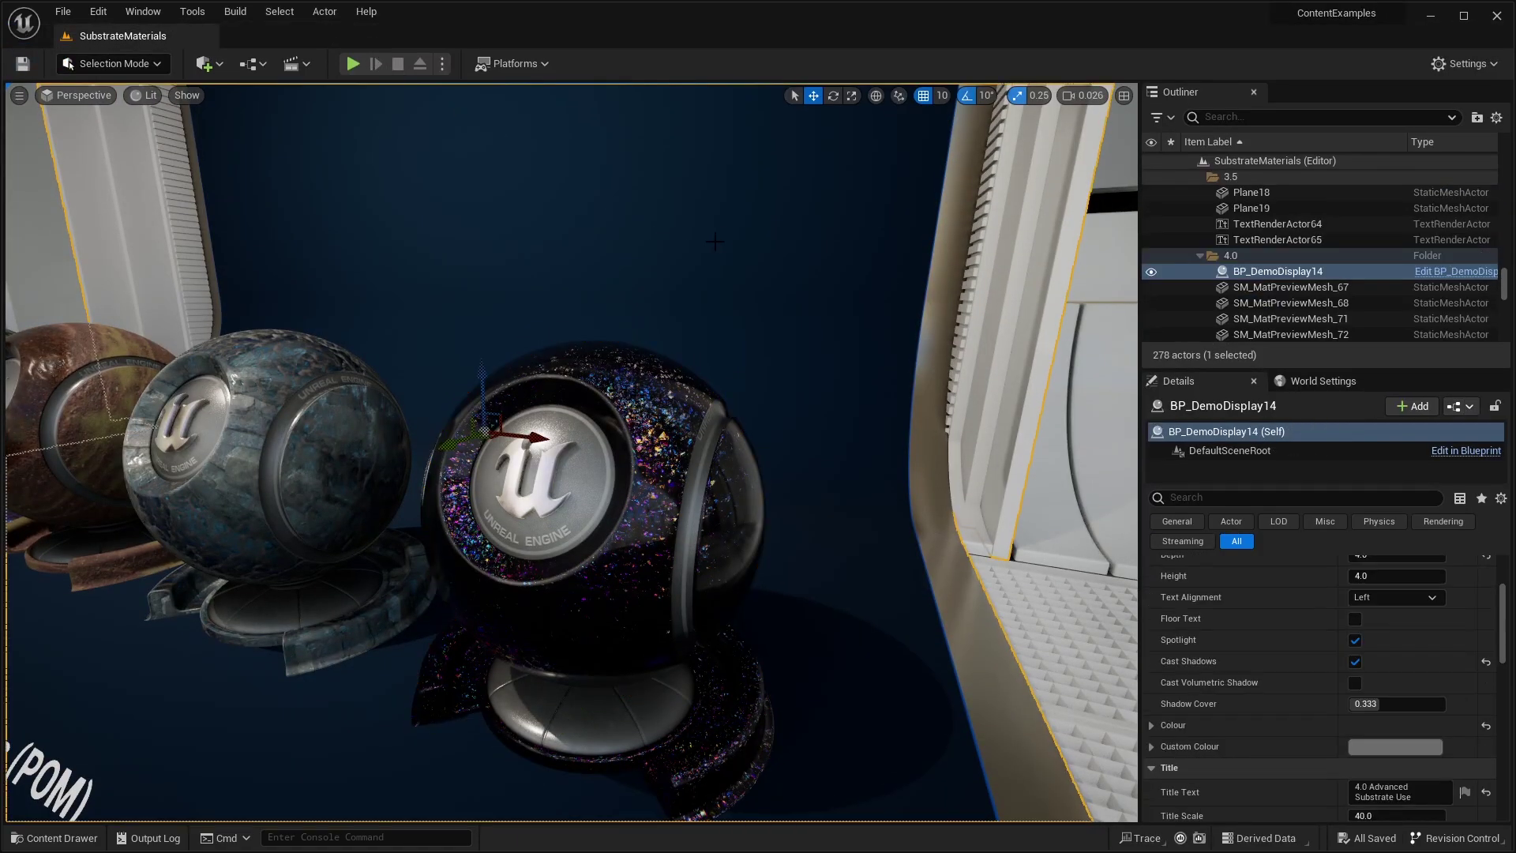
{"action": "key", "text": "g"}
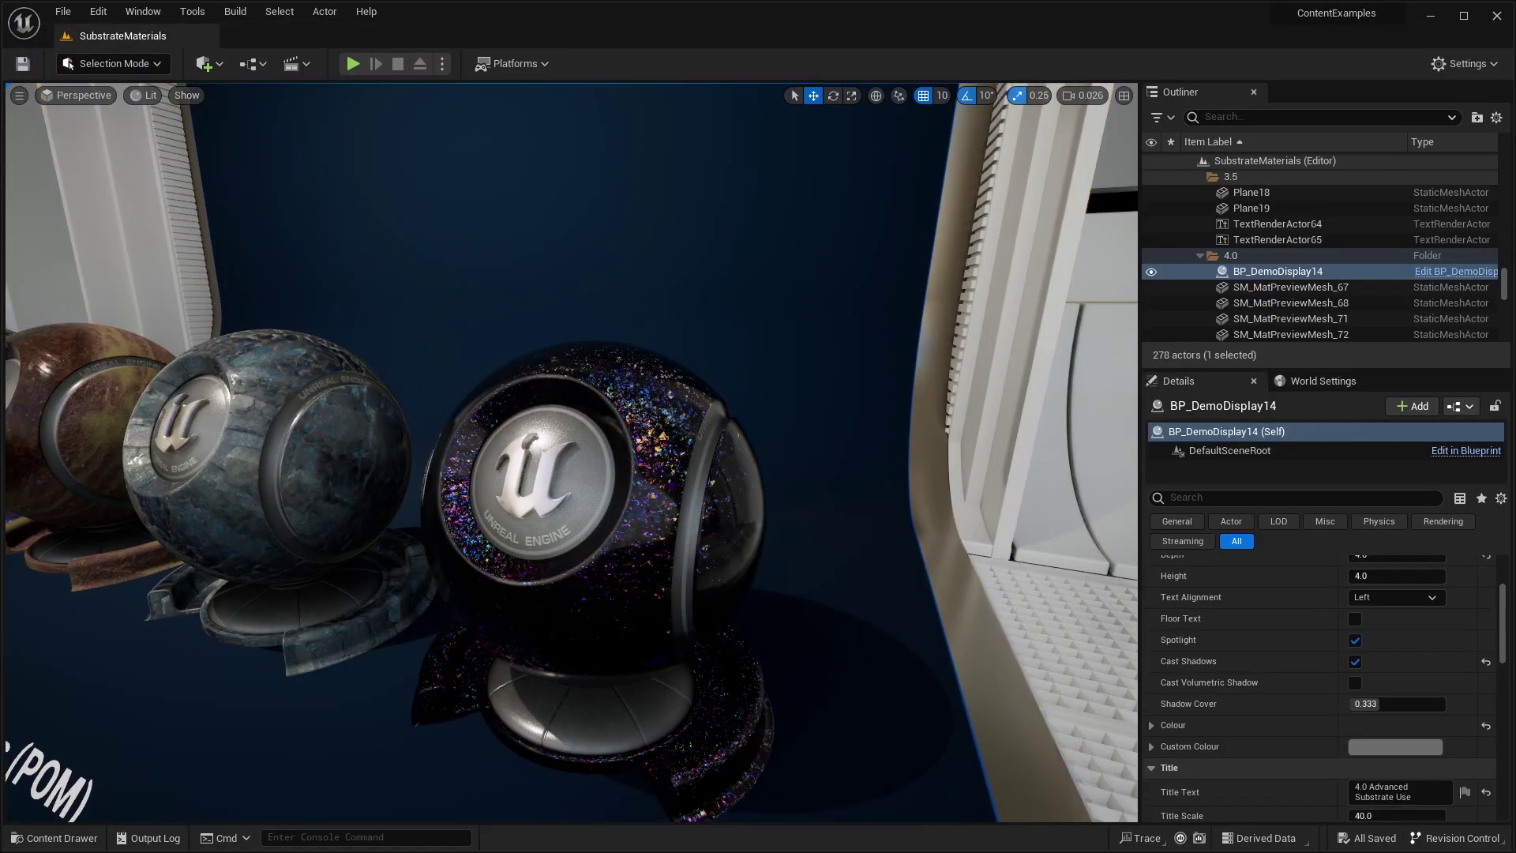